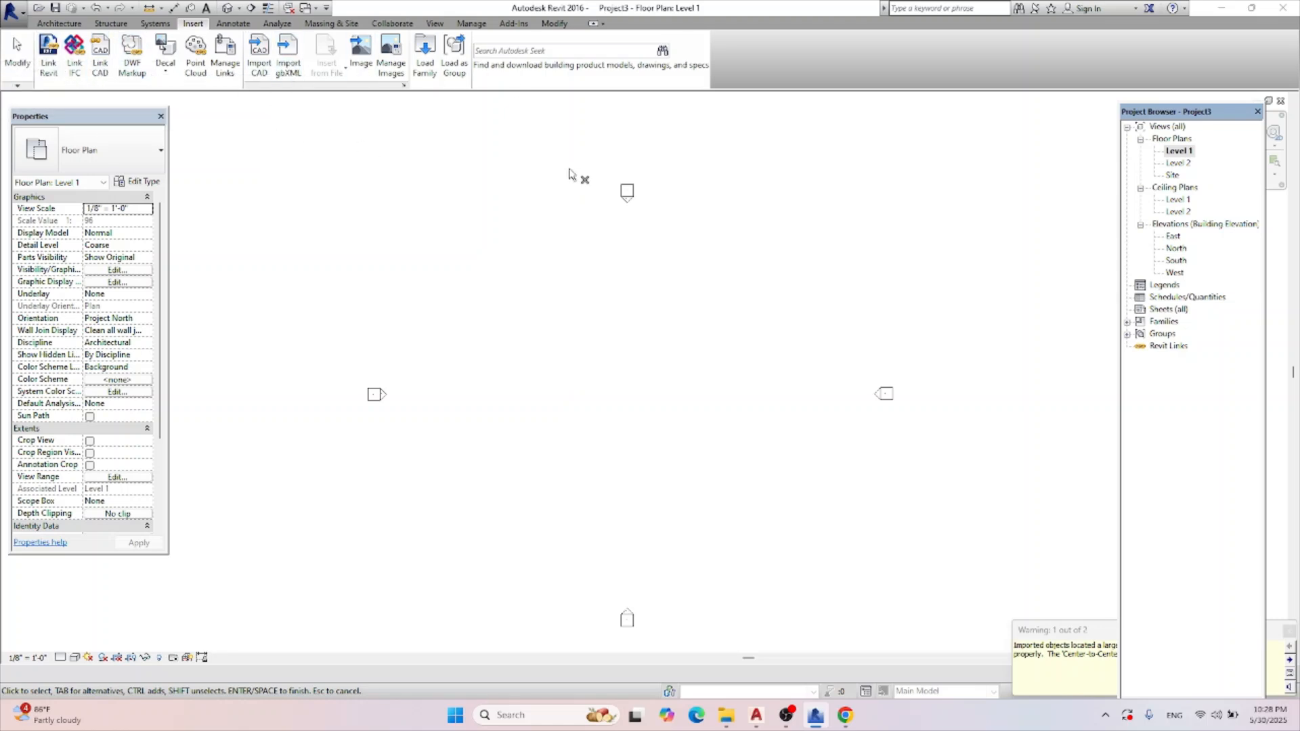
Switch to AutoCAD and start saving a copy of the floor plan drawing in folder 1 on the Desktop.
click(258, 58)
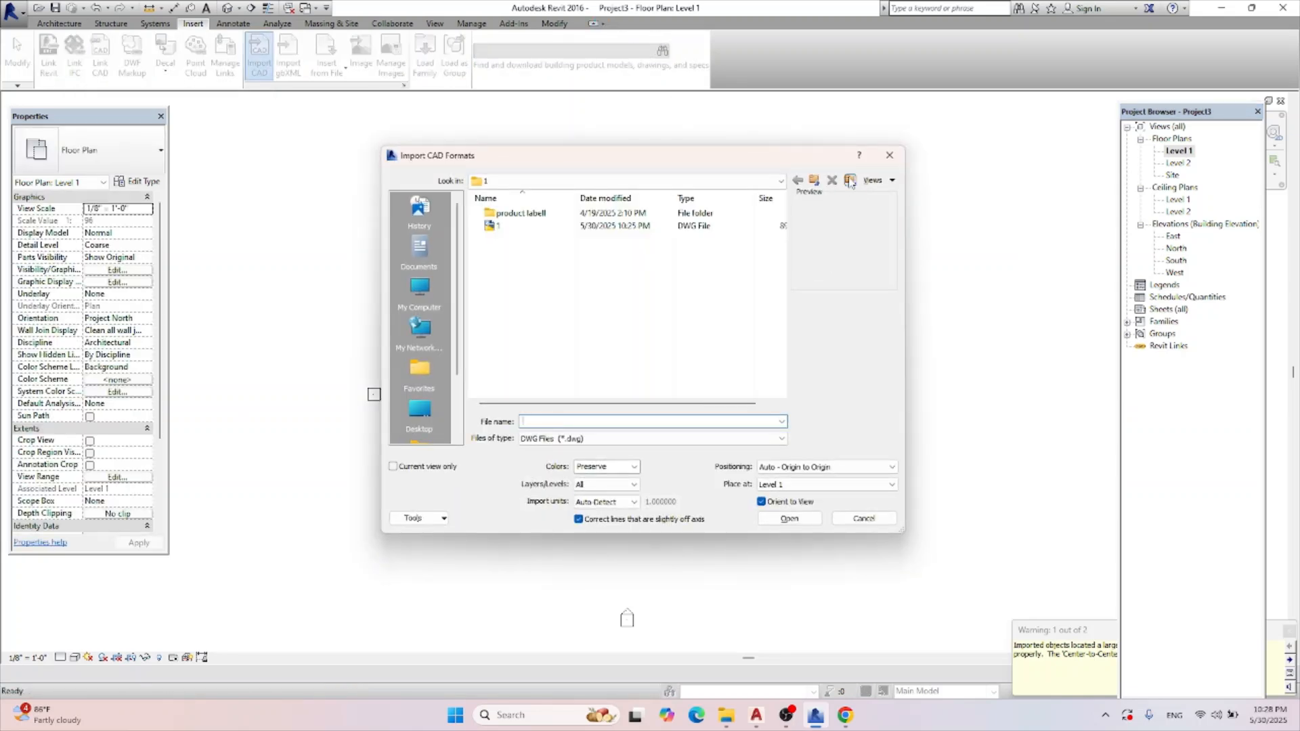
click(889, 156)
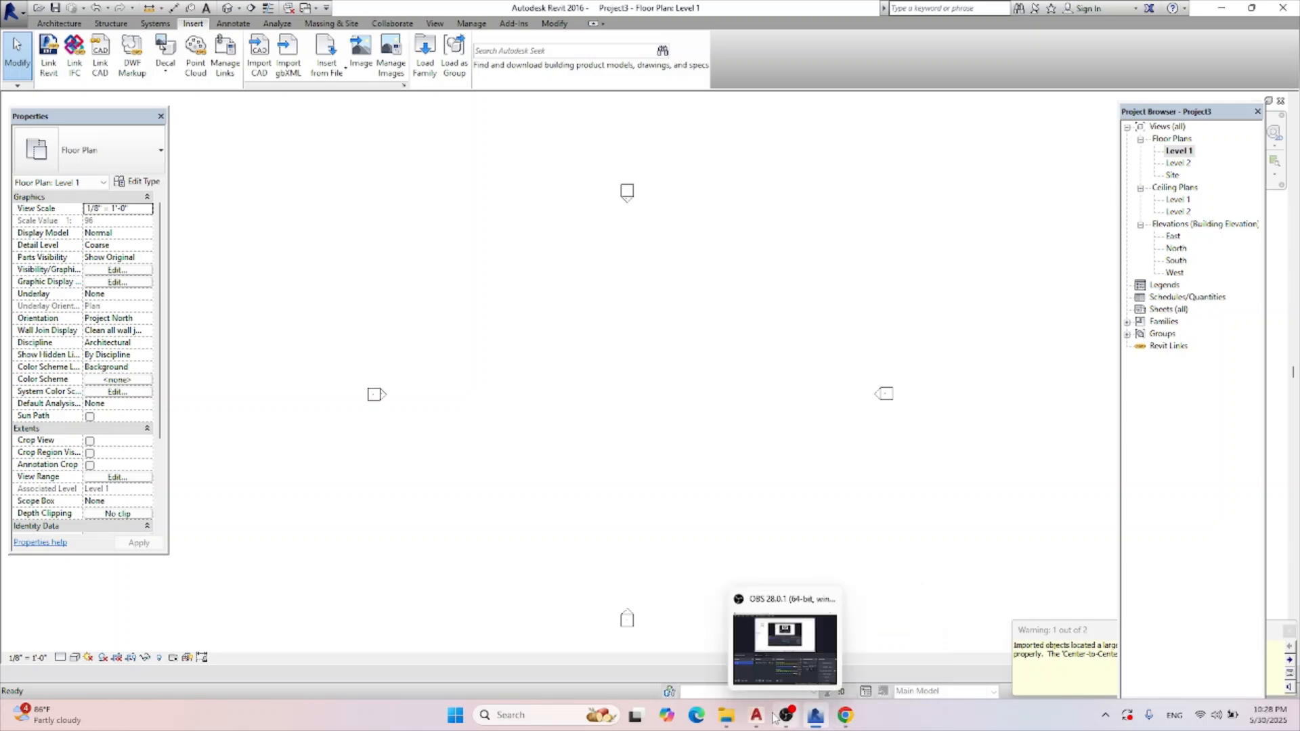
click(756, 715)
click(18, 18)
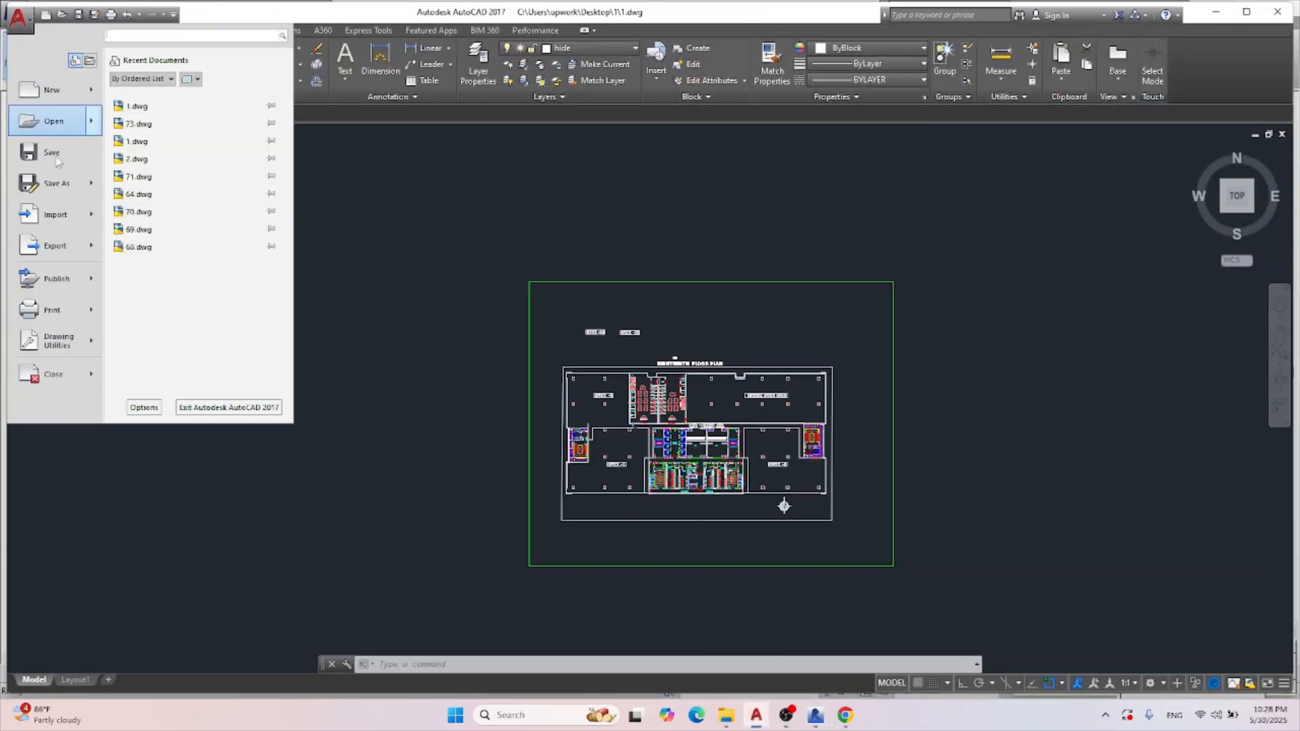
click(56, 183)
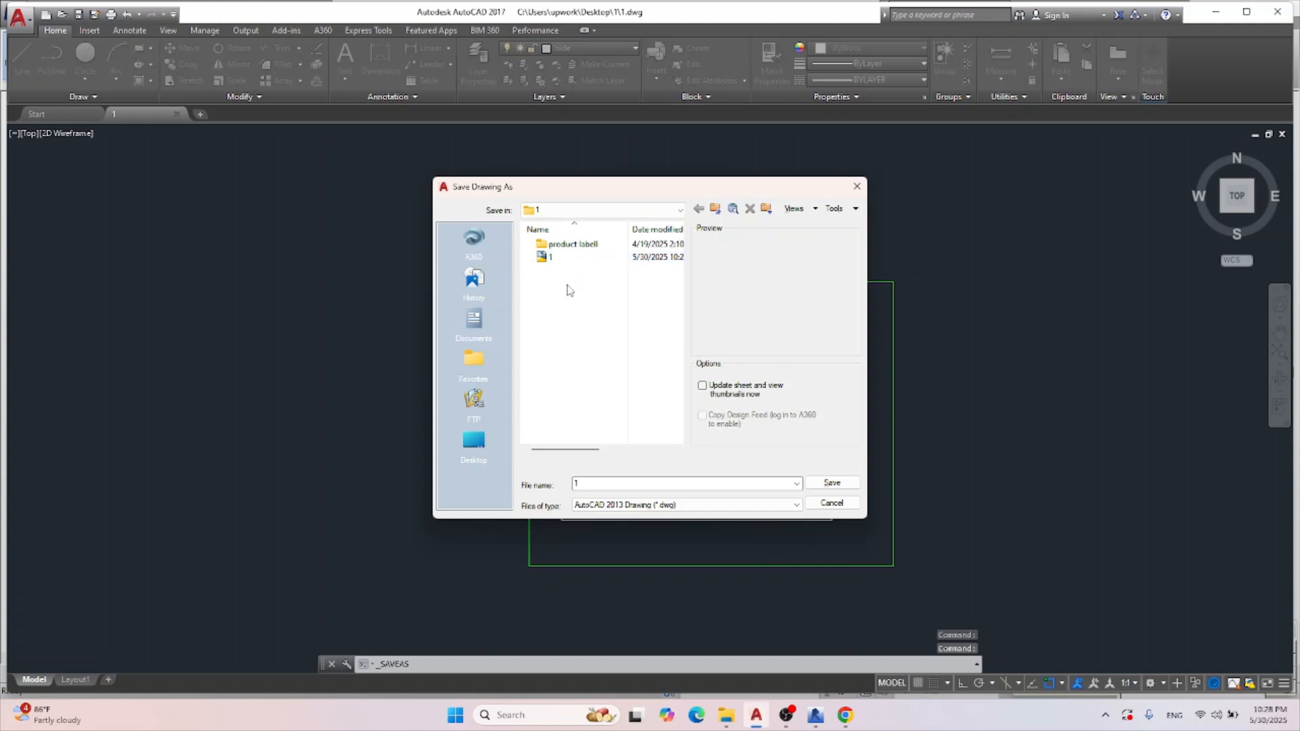
double_click(567, 297)
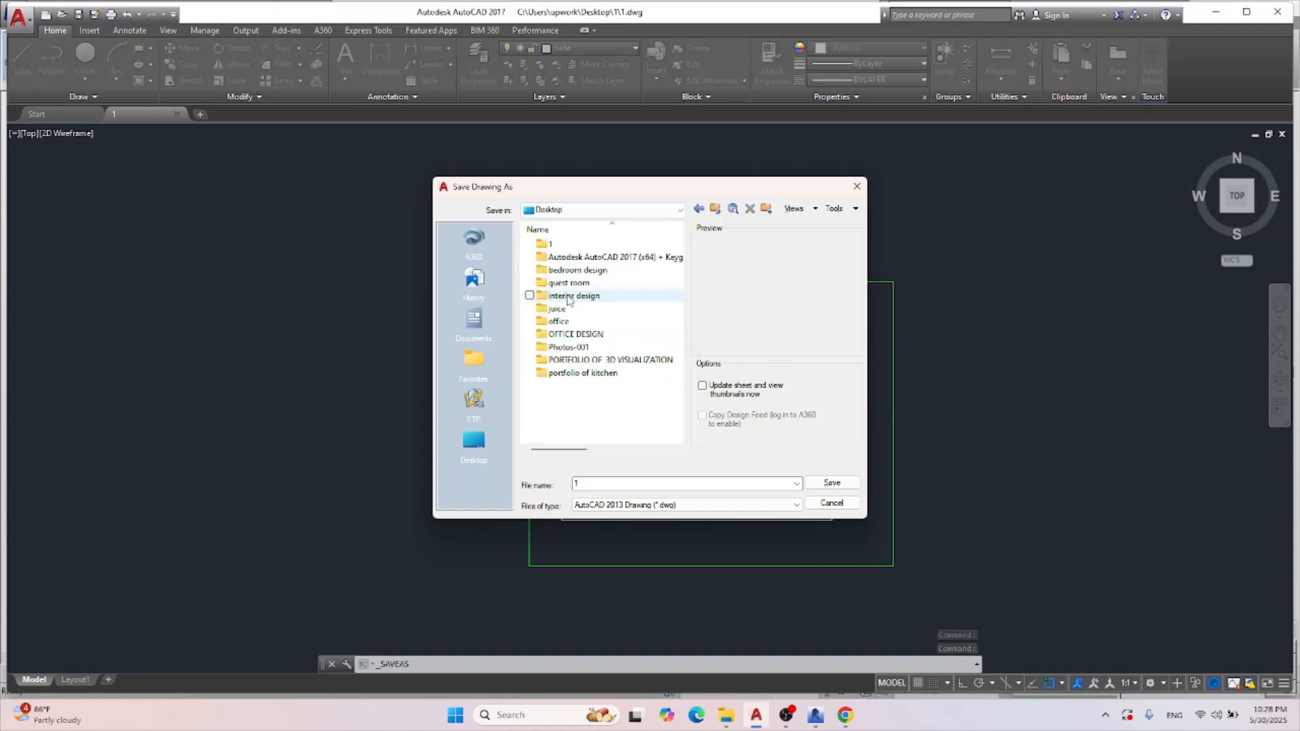
double_click(553, 244)
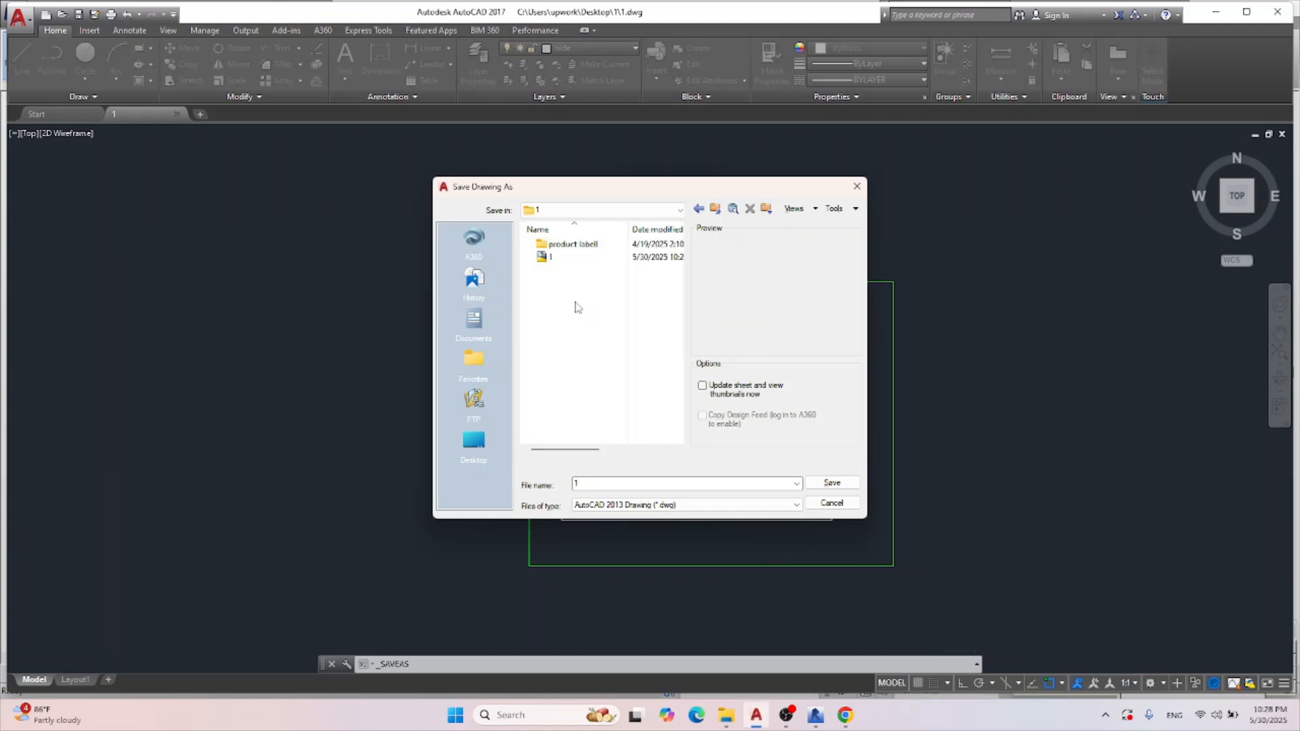
Try to delete the existing drawing 1 from the save folder.
click(563, 262)
key(Delete)
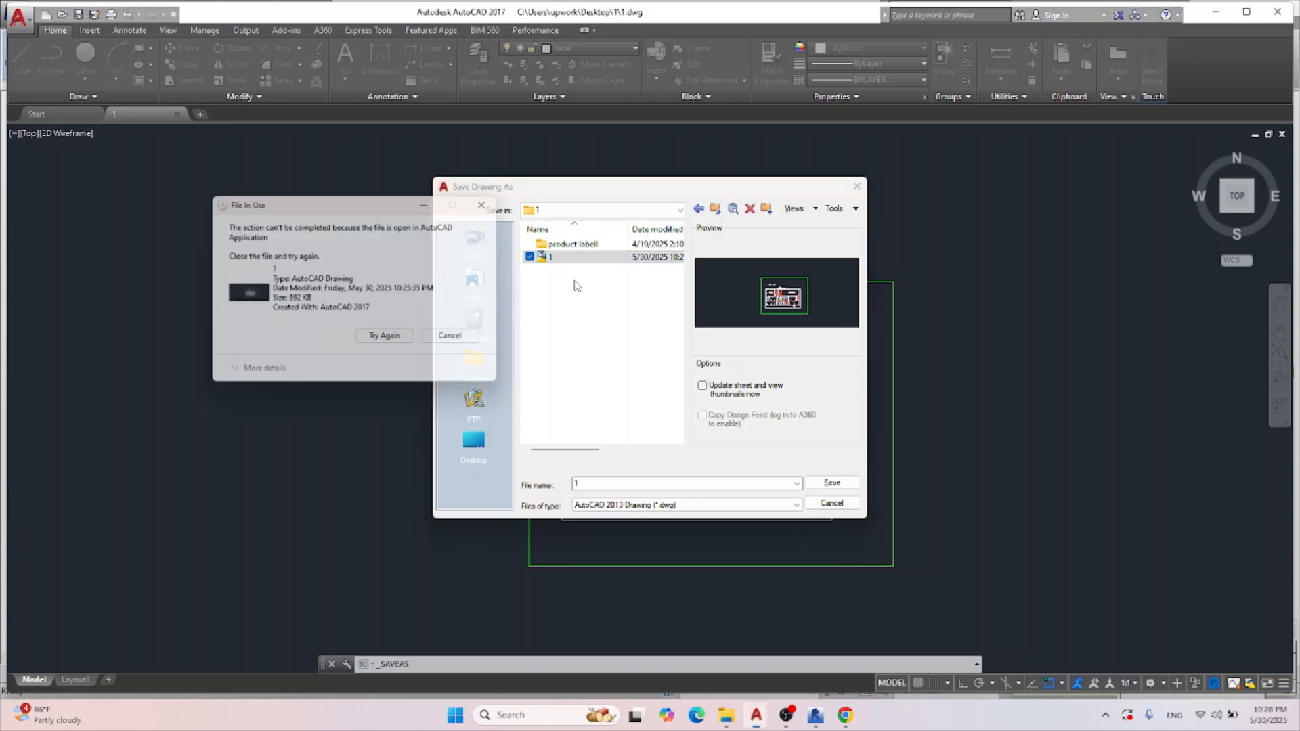
click(436, 335)
click(576, 313)
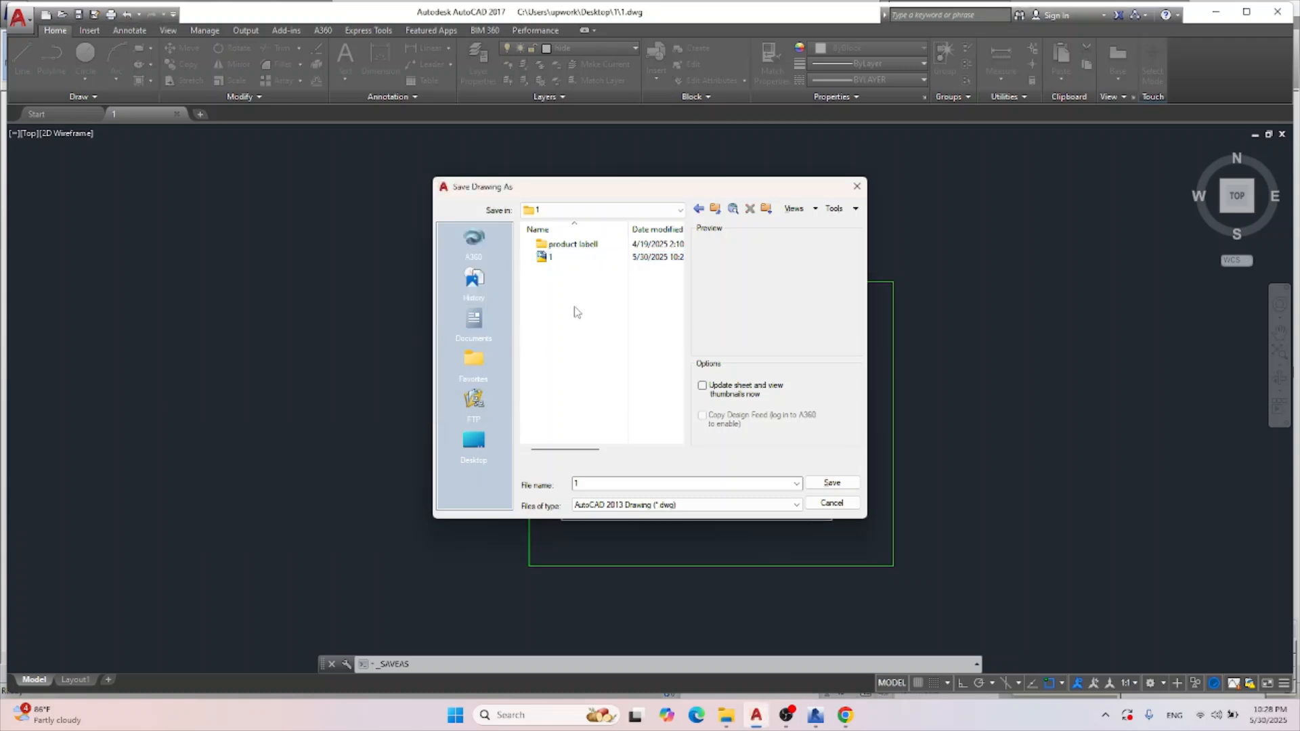
Save the copy of the drawing under the file name 2.
text(2)
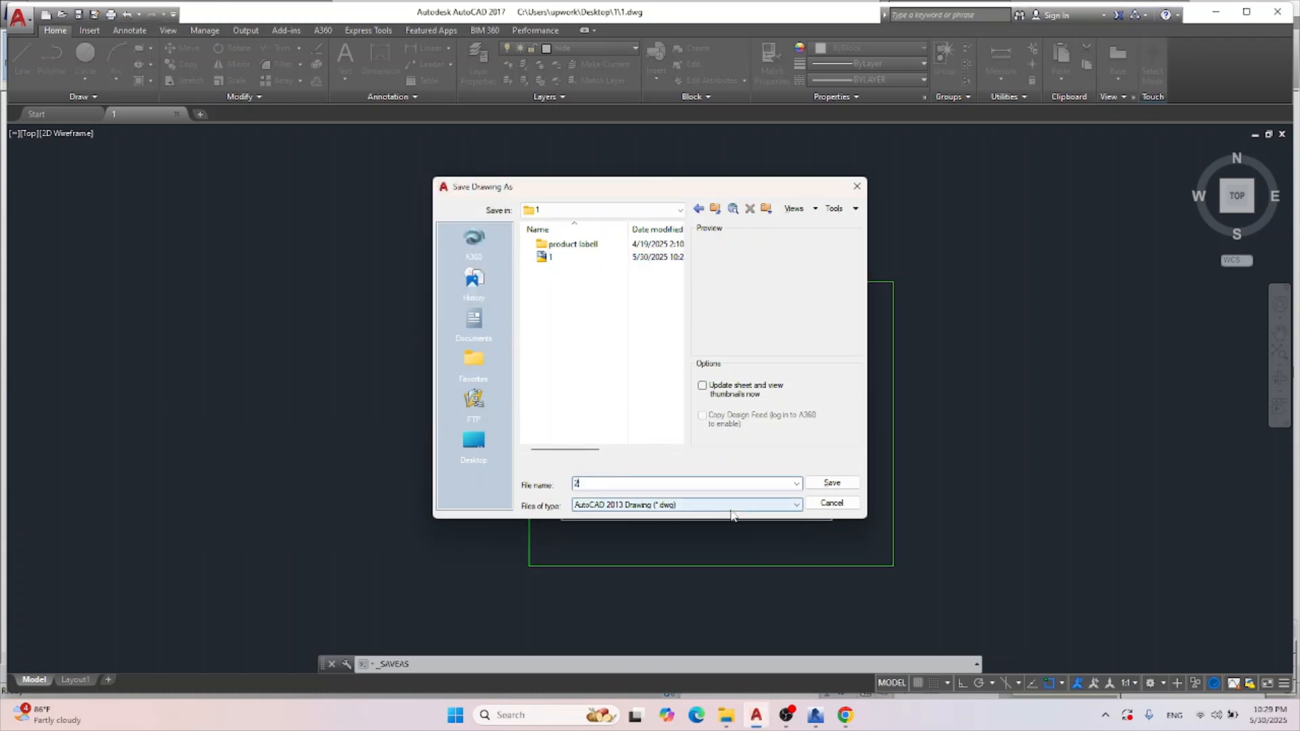
click(830, 483)
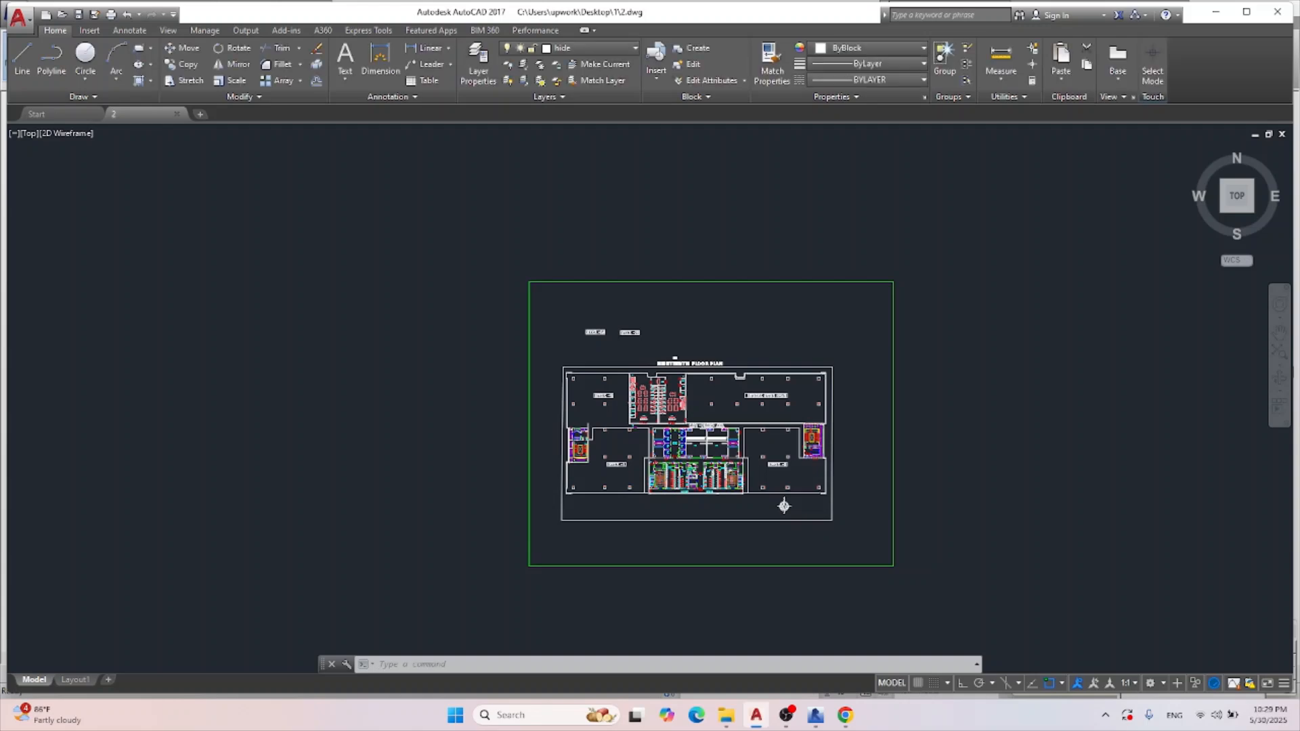
Switch to Revit and choose drawing 2 for CAD import, keeping Colors set to Preserve.
click(816, 715)
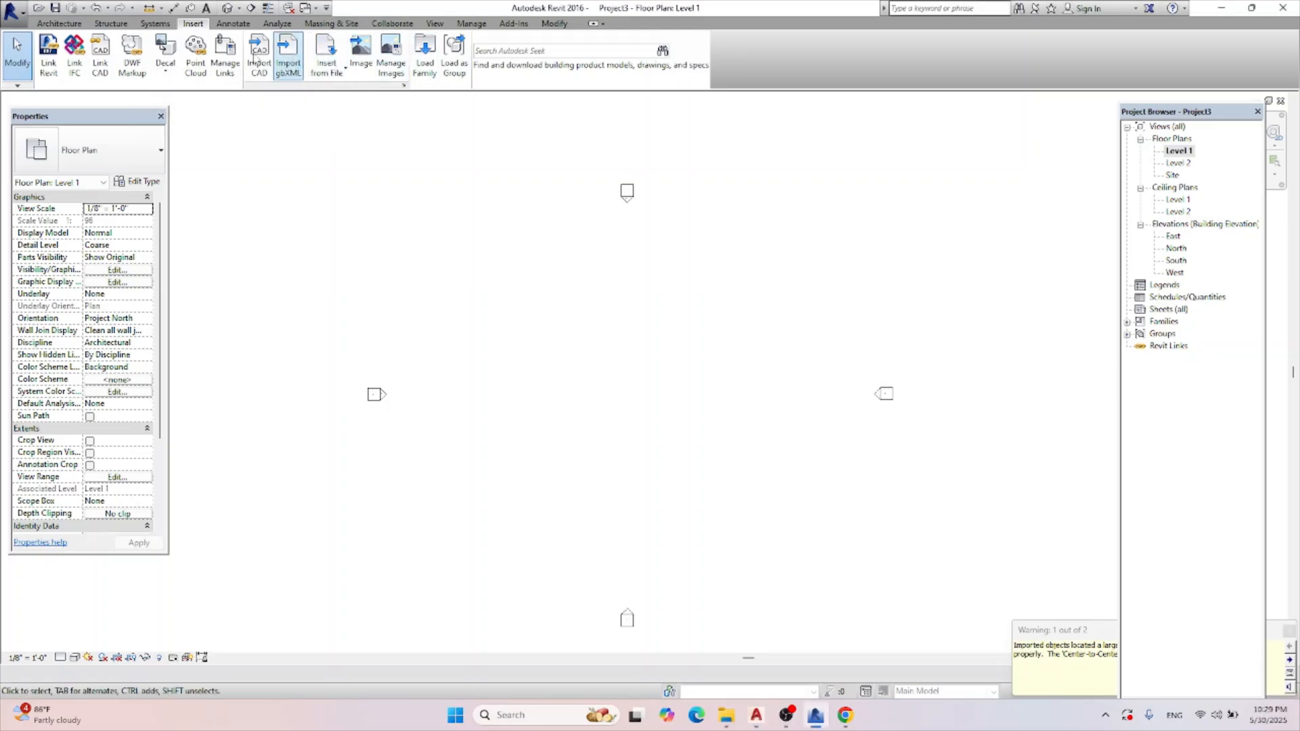
click(259, 55)
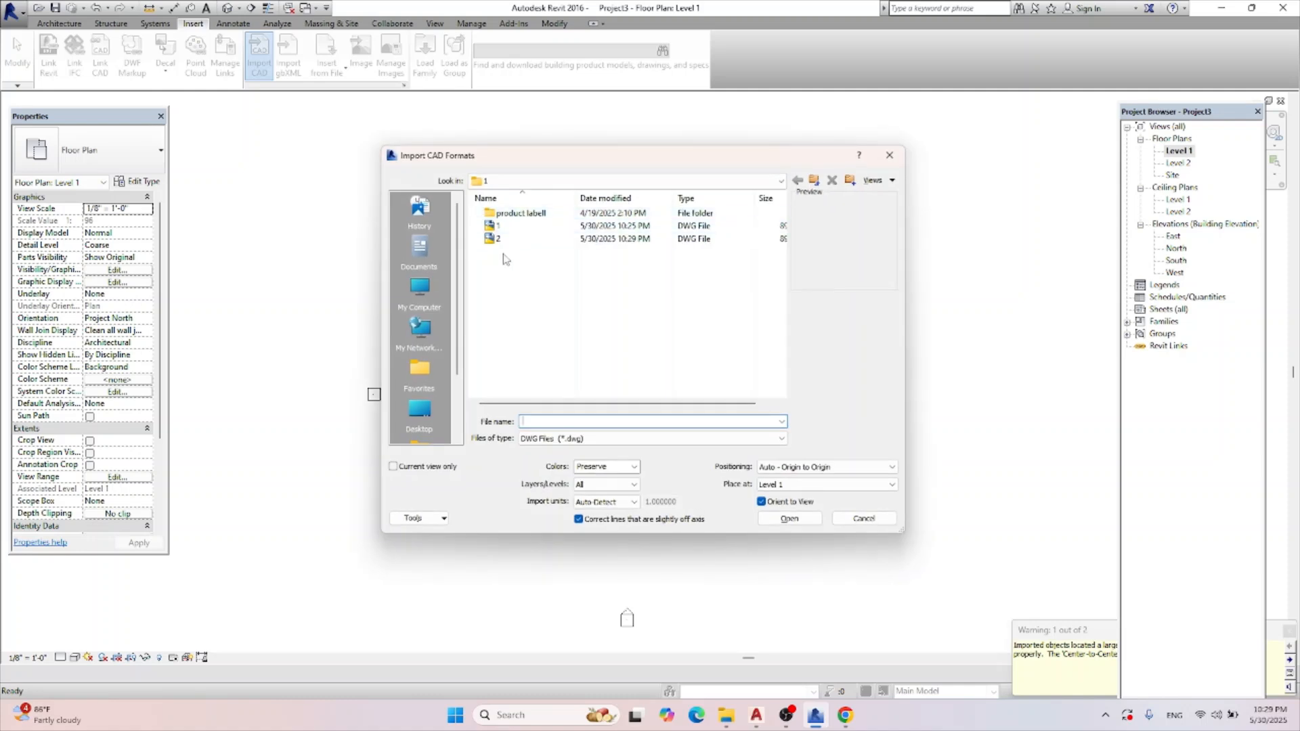
click(496, 239)
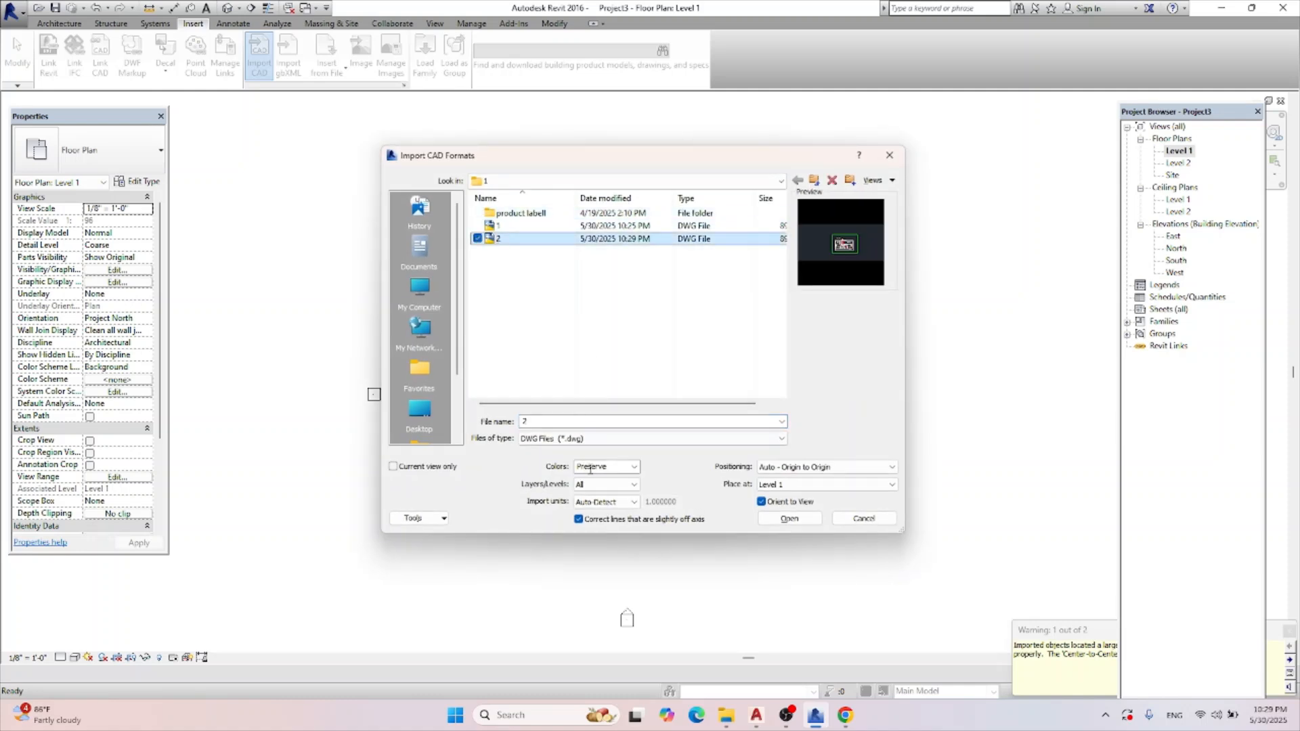
click(633, 467)
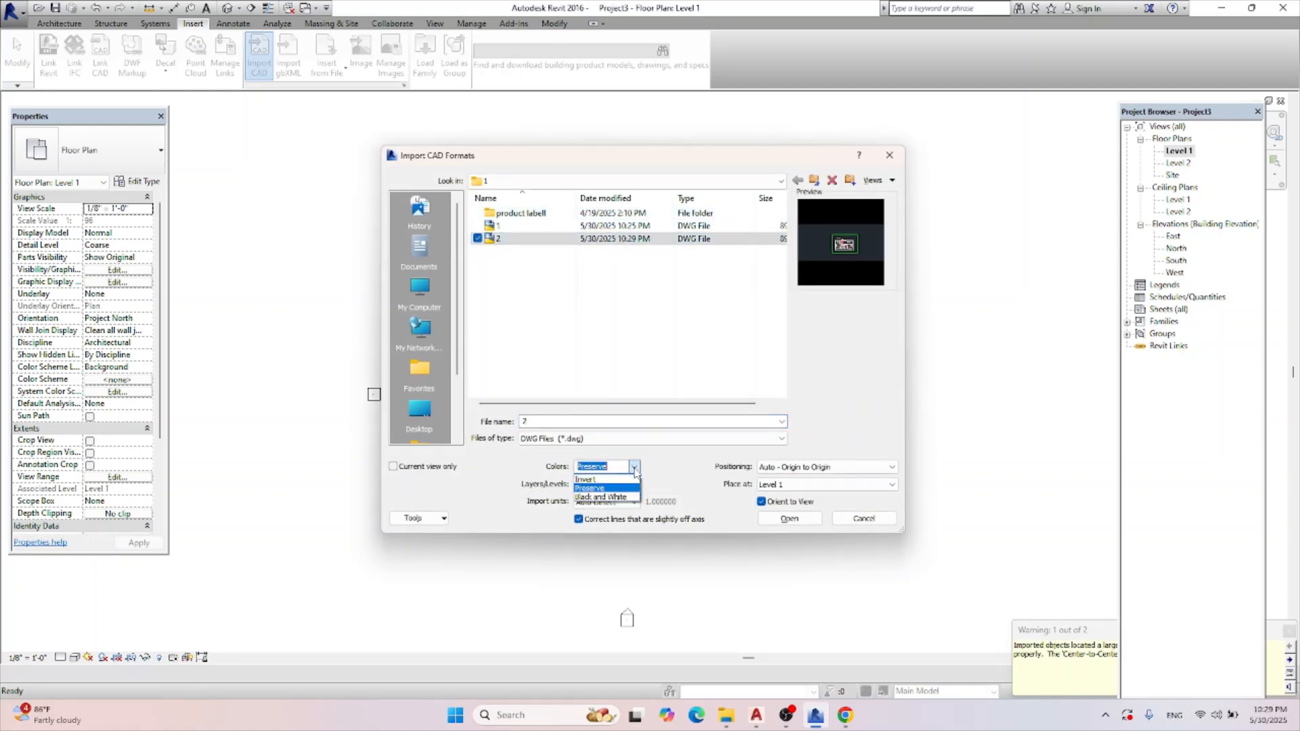
click(634, 467)
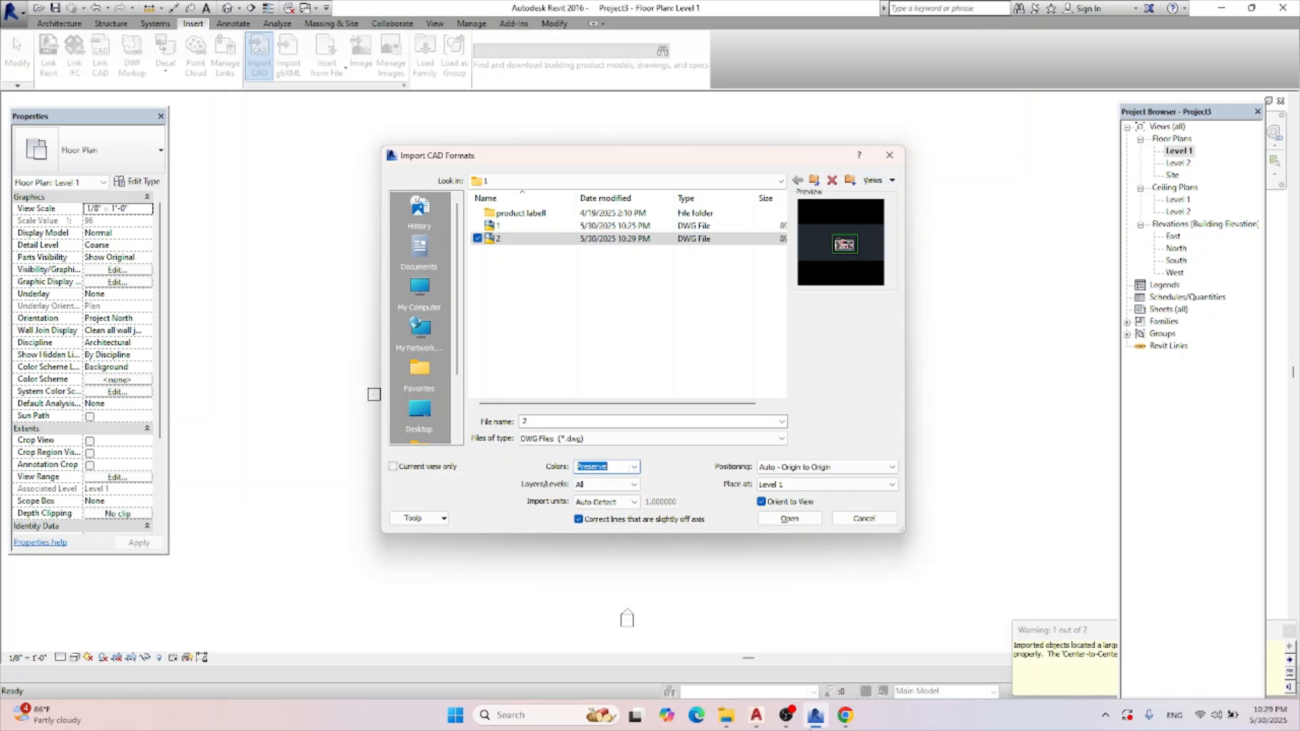
Check the drawing's colors and layer list in AutoCAD, keeping Layers/Levels set to All for the Revit import.
click(770, 720)
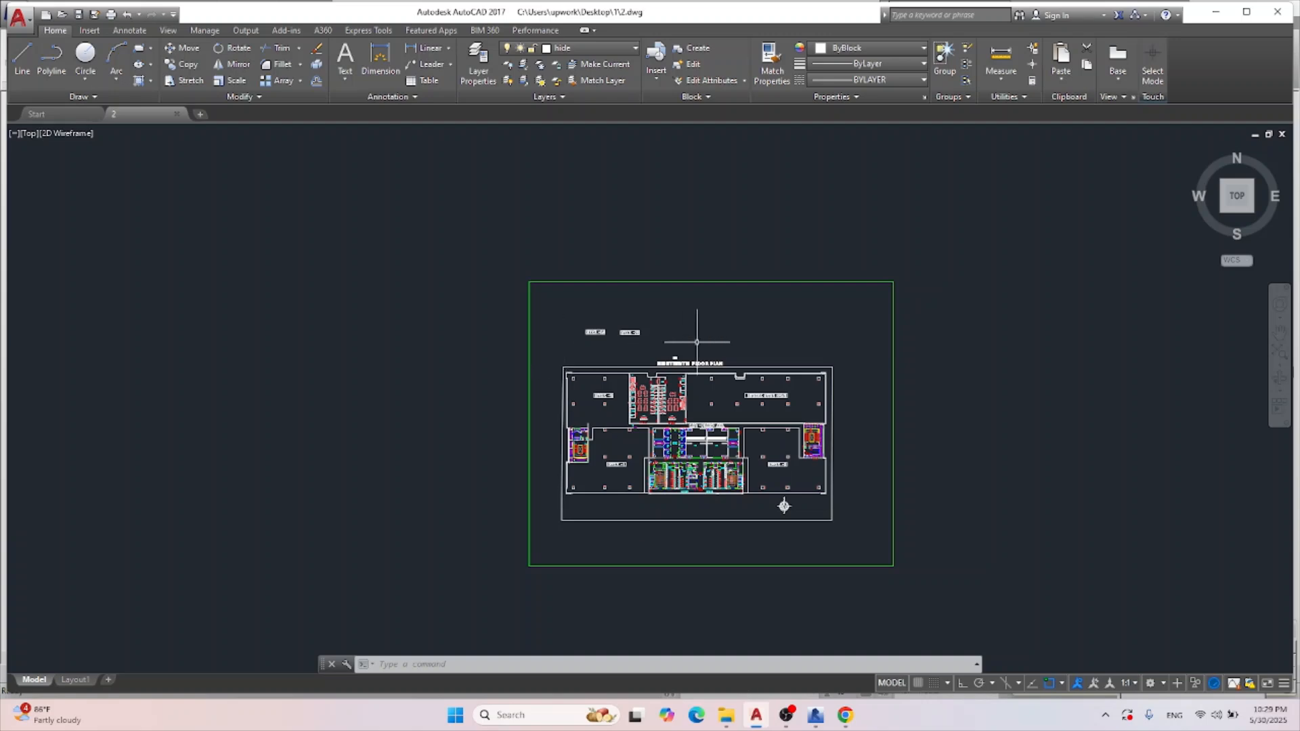
click(757, 720)
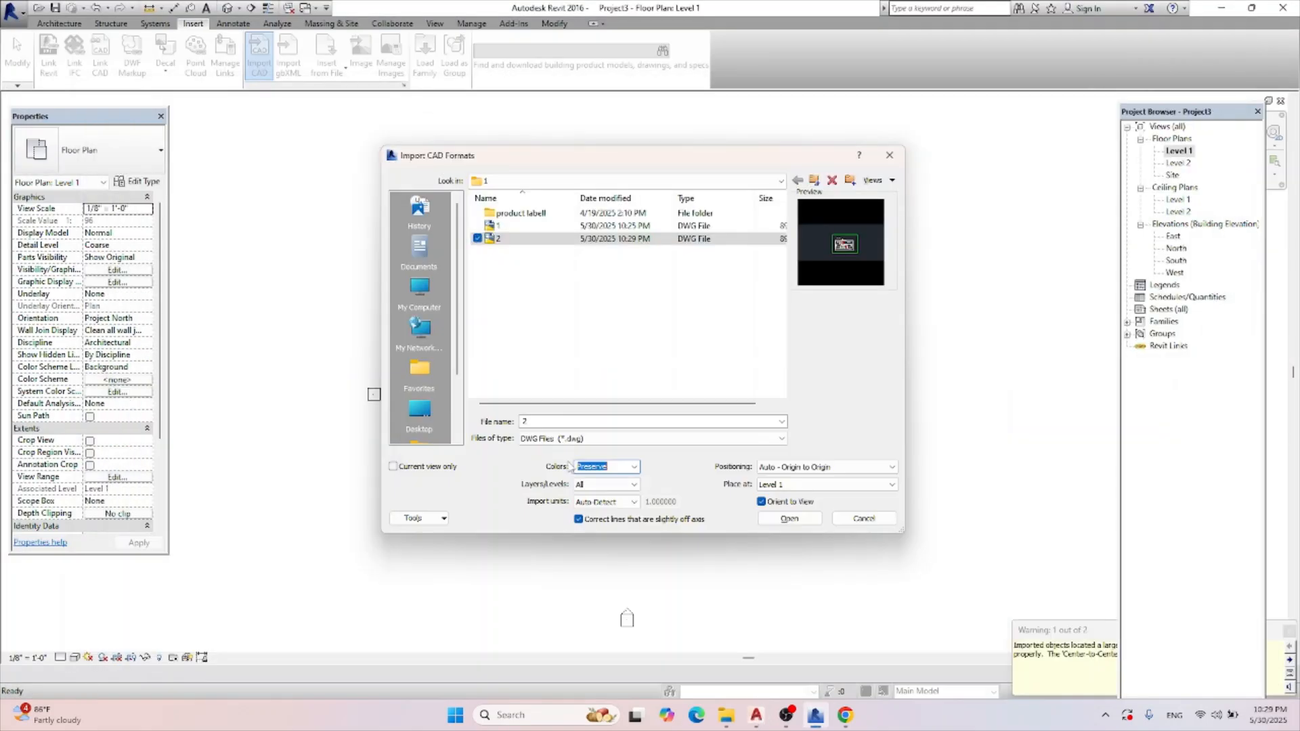
click(610, 484)
click(594, 496)
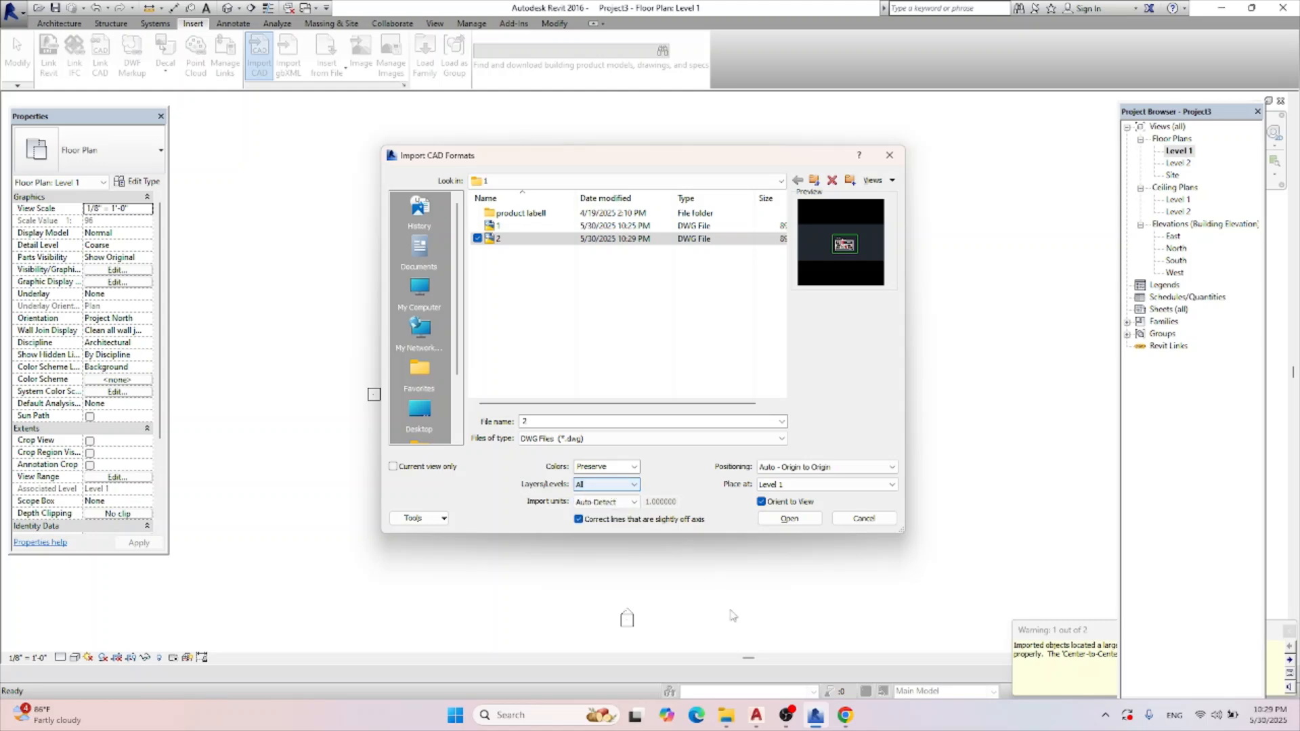
click(757, 719)
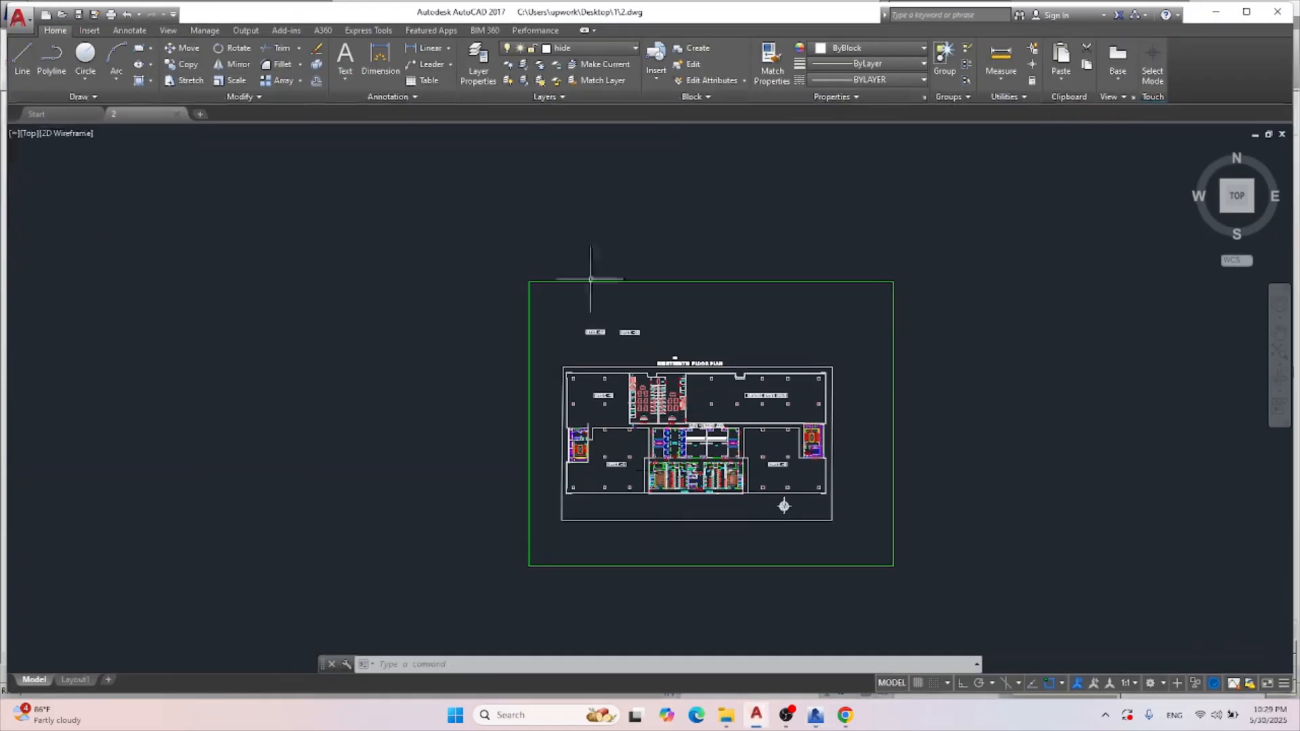
click(569, 48)
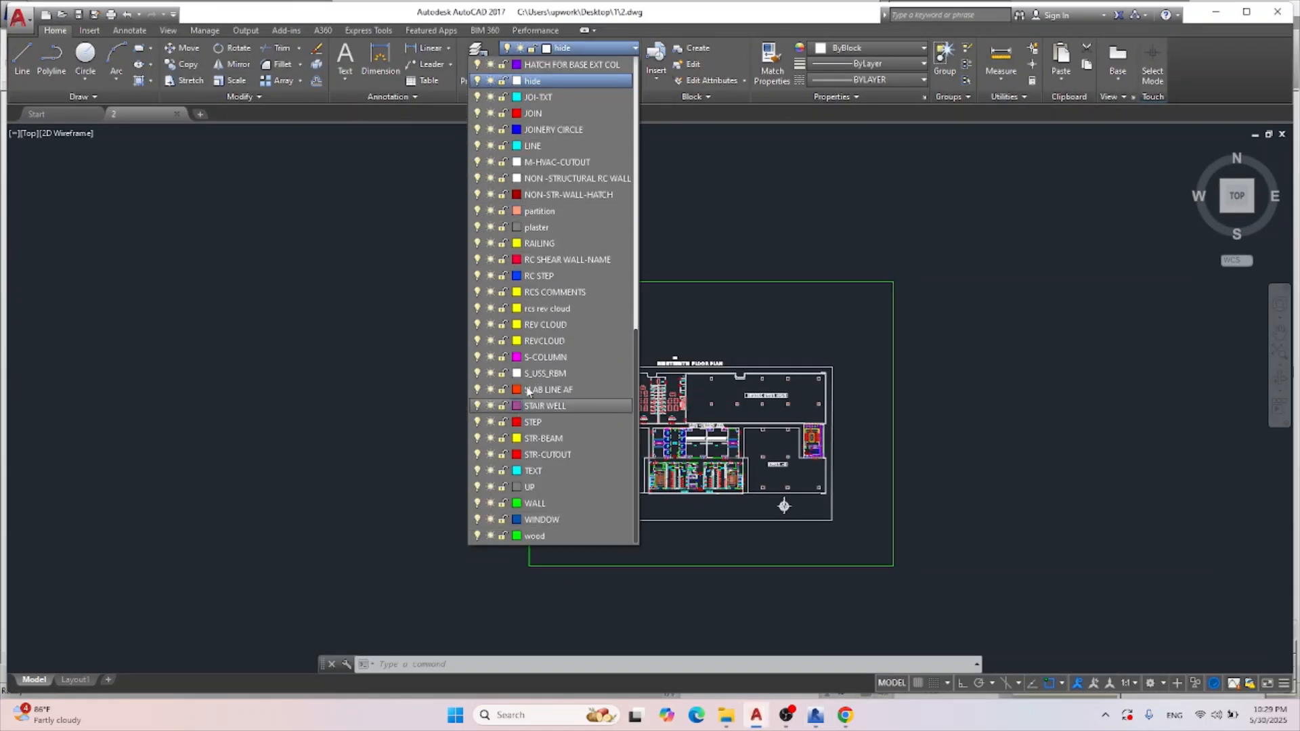
click(757, 719)
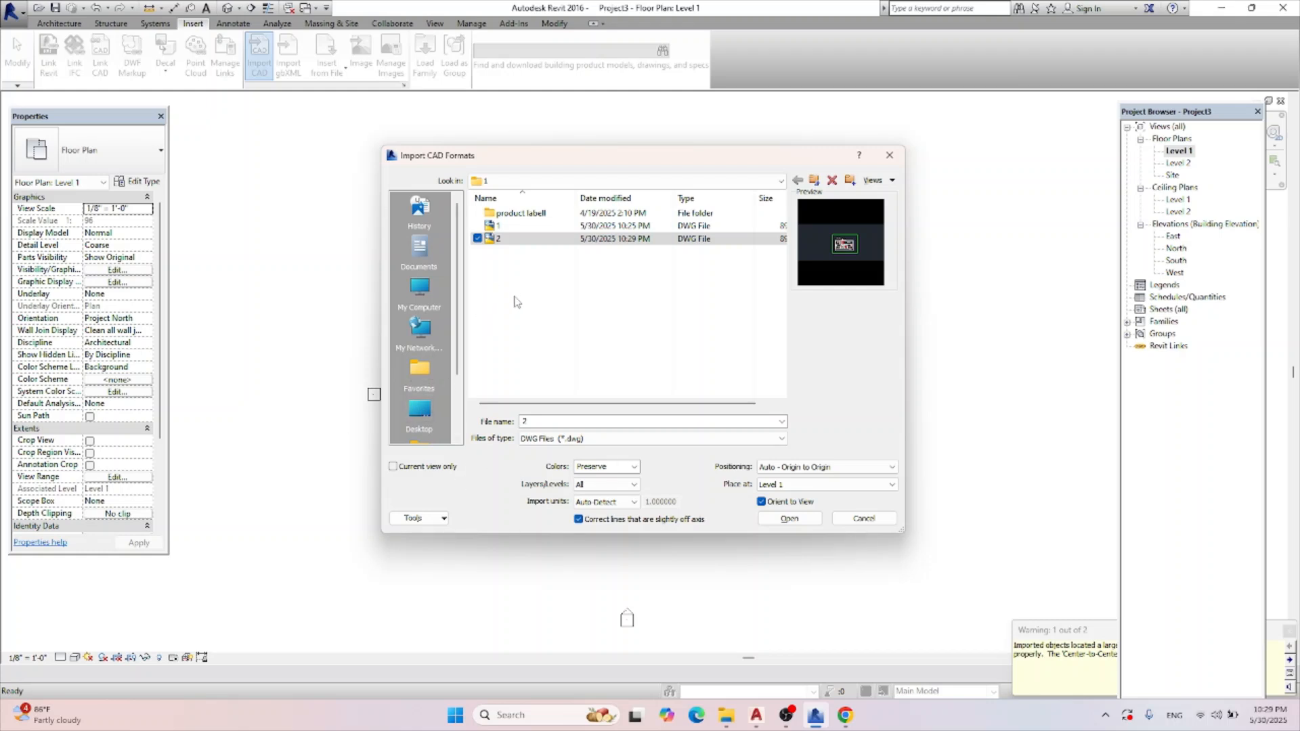
Import drawing 2 into the Level 1 floor plan with Auto - Origin to Origin positioning.
click(510, 246)
double_click(509, 241)
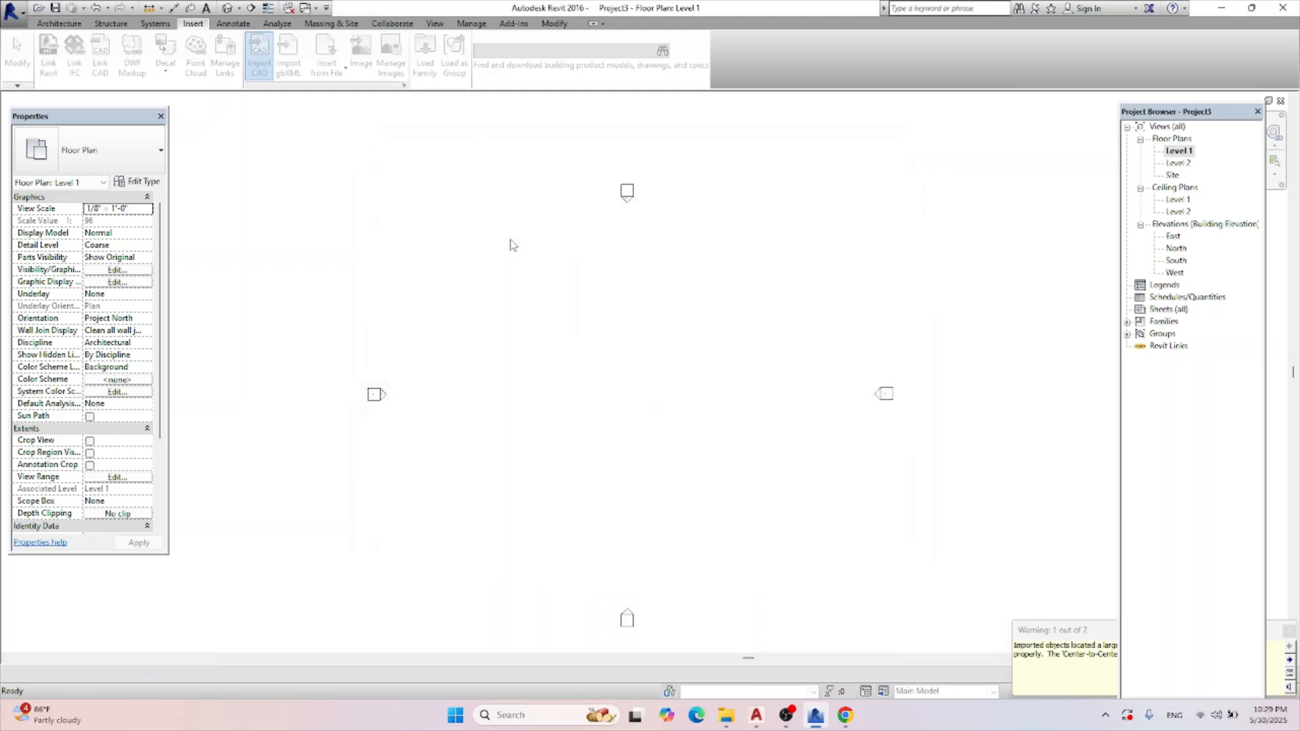
click(679, 384)
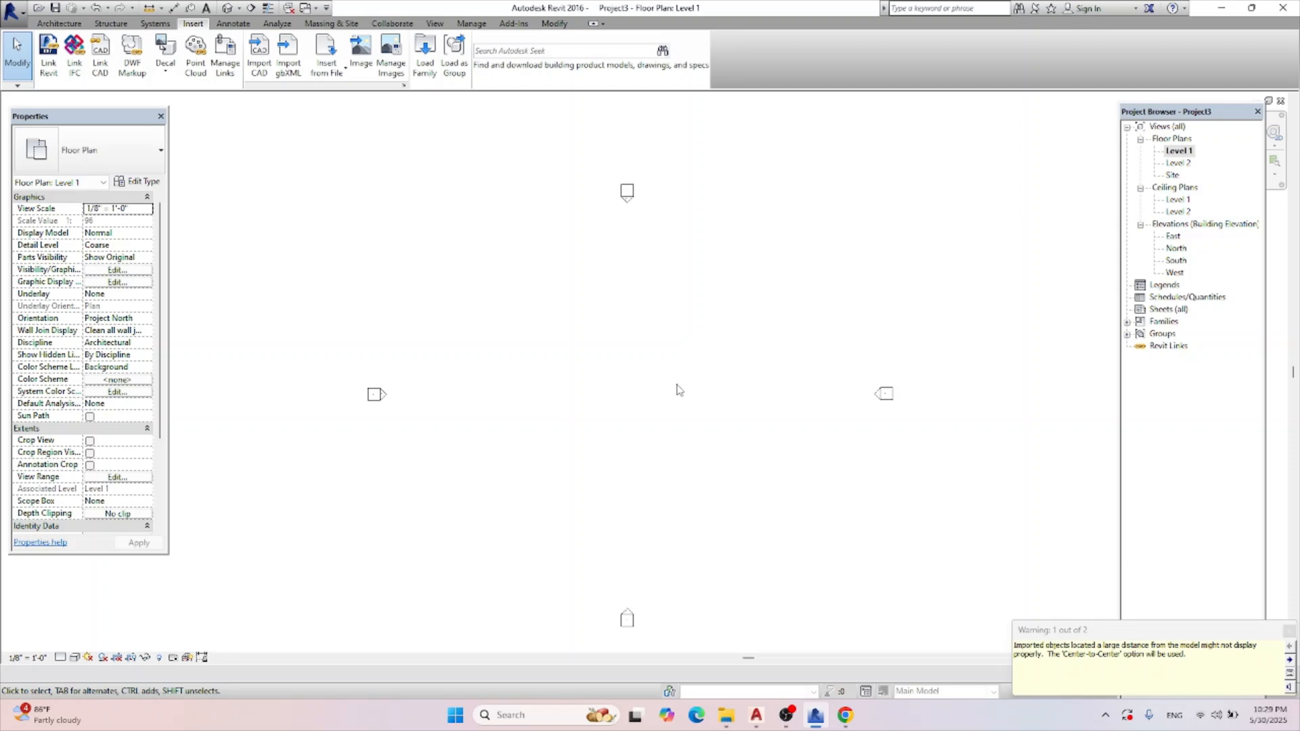
scroll(678, 390, down, 4)
scroll(678, 390, down, 3)
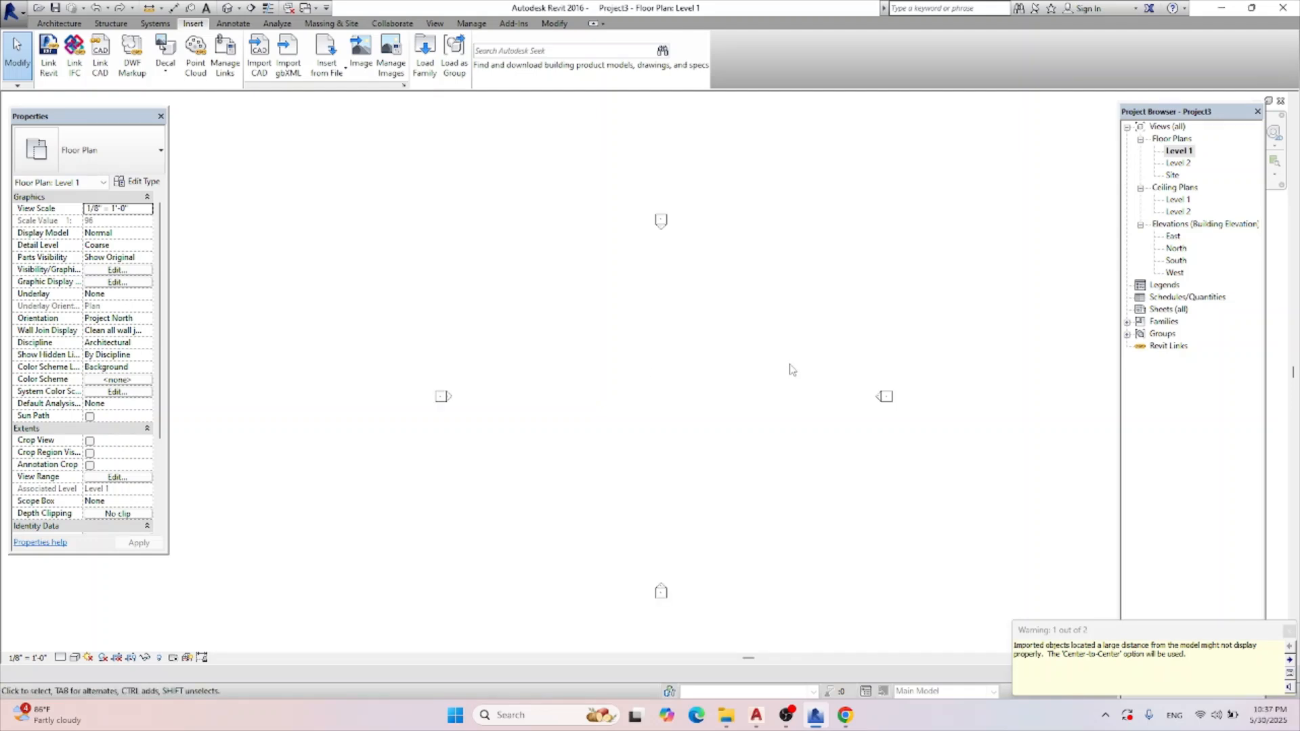
Switch to AutoCAD and move the entire floor plan drawing, including its green frame, to the origin 0,0.
click(756, 715)
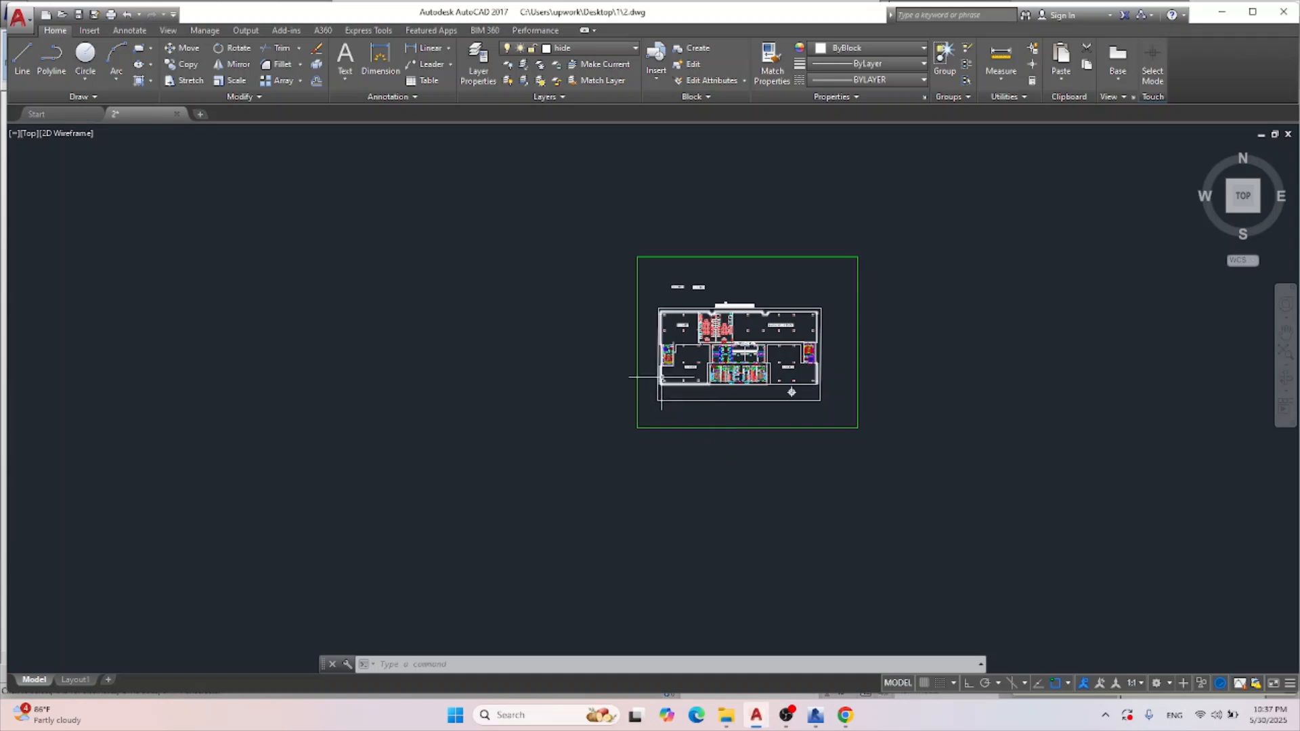
click(603, 205)
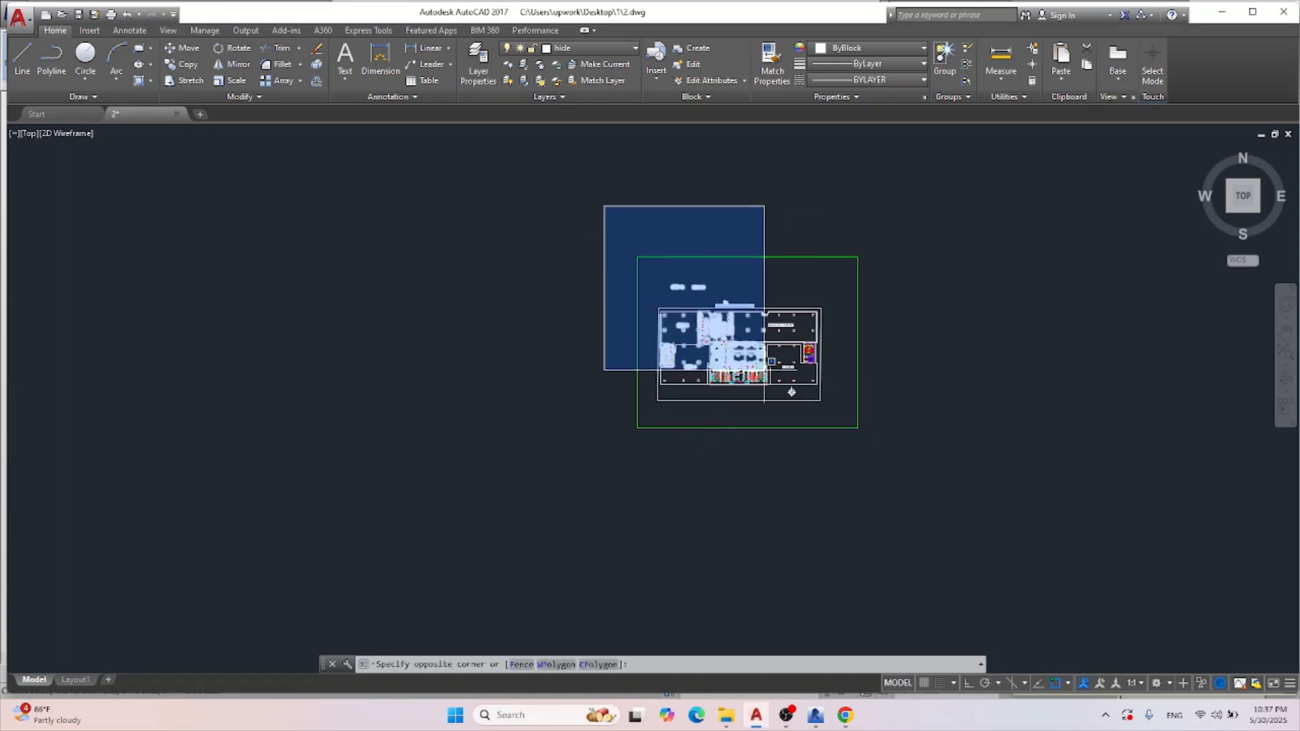
click(907, 489)
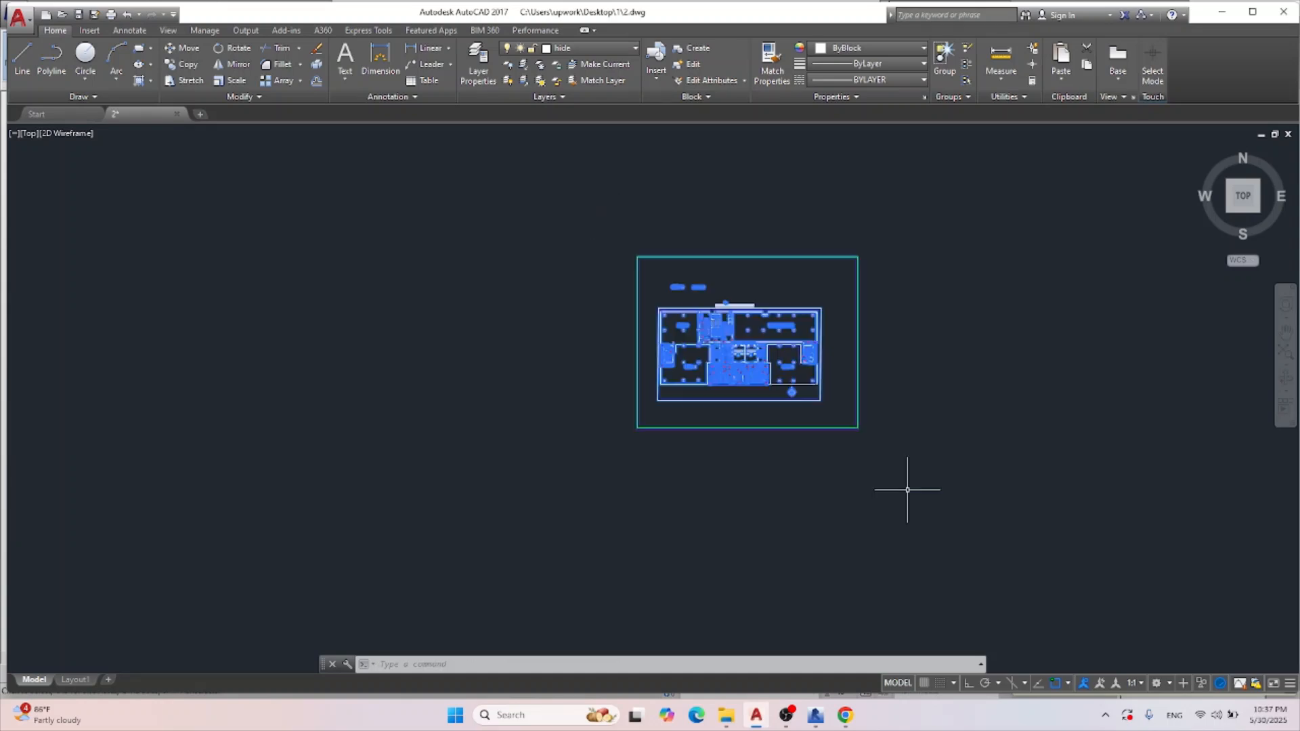
click(191, 53)
click(804, 402)
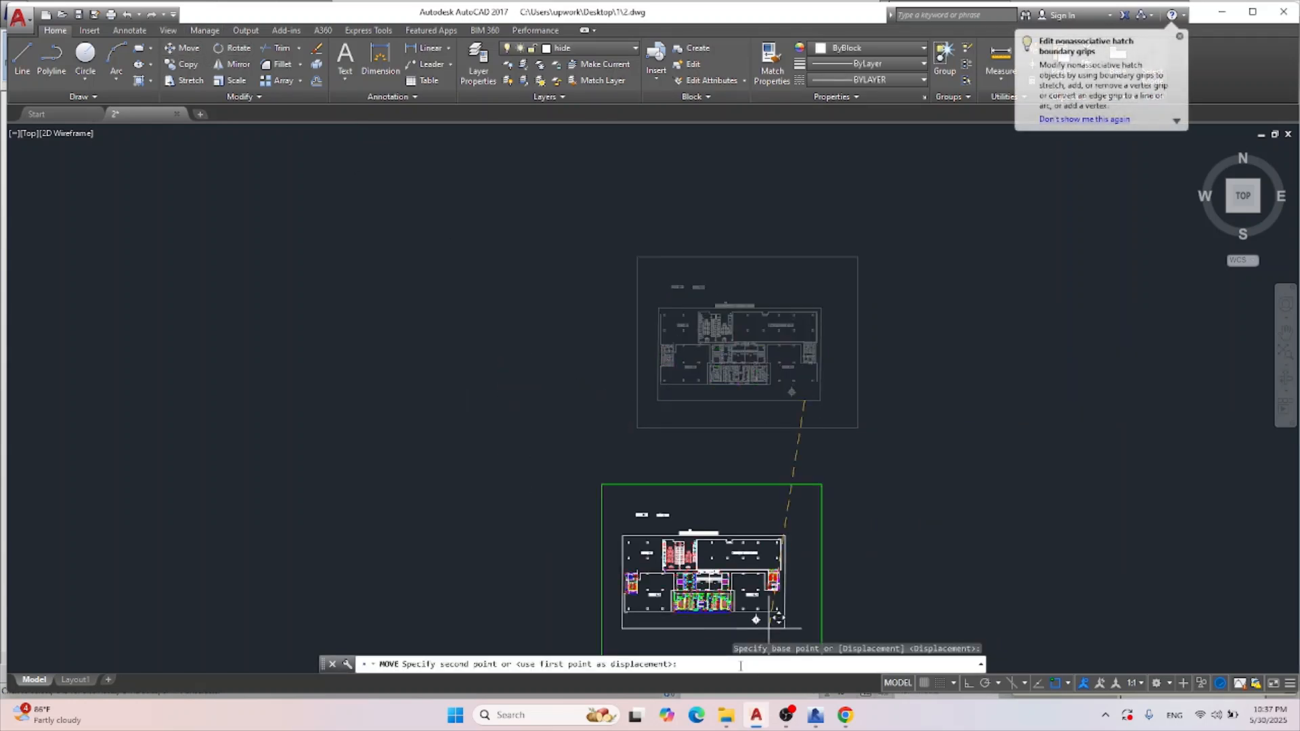
text(0,0)
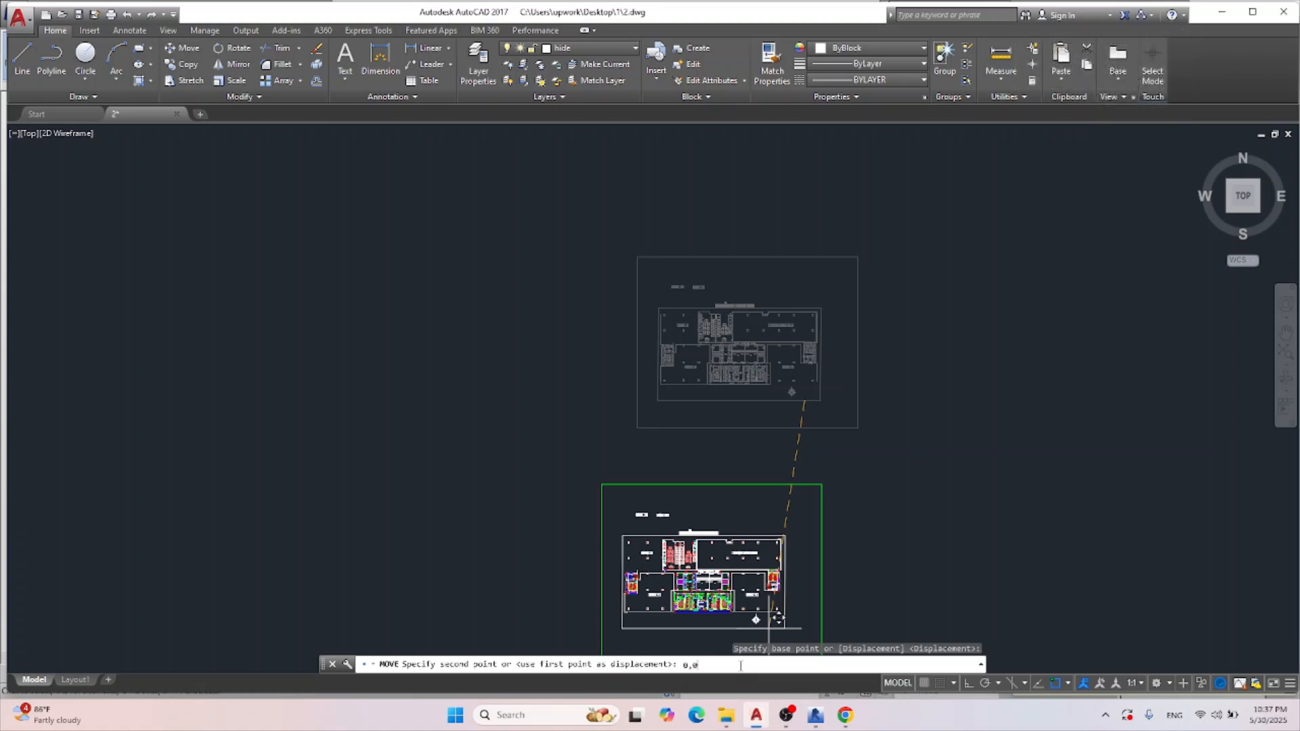
key(Return)
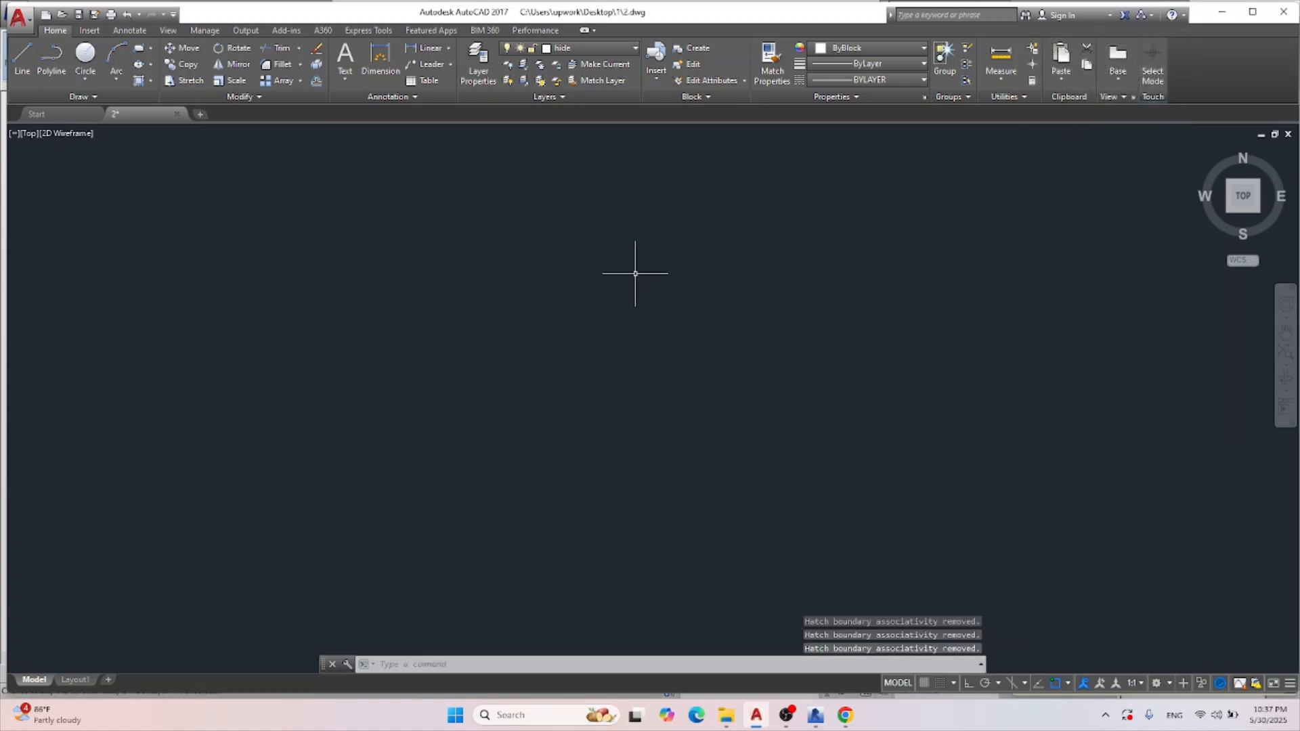
scroll(683, 392, down, 5)
scroll(547, 384, up, 13)
Save the moved drawing as a new file named 3 in folder 1.
click(815, 715)
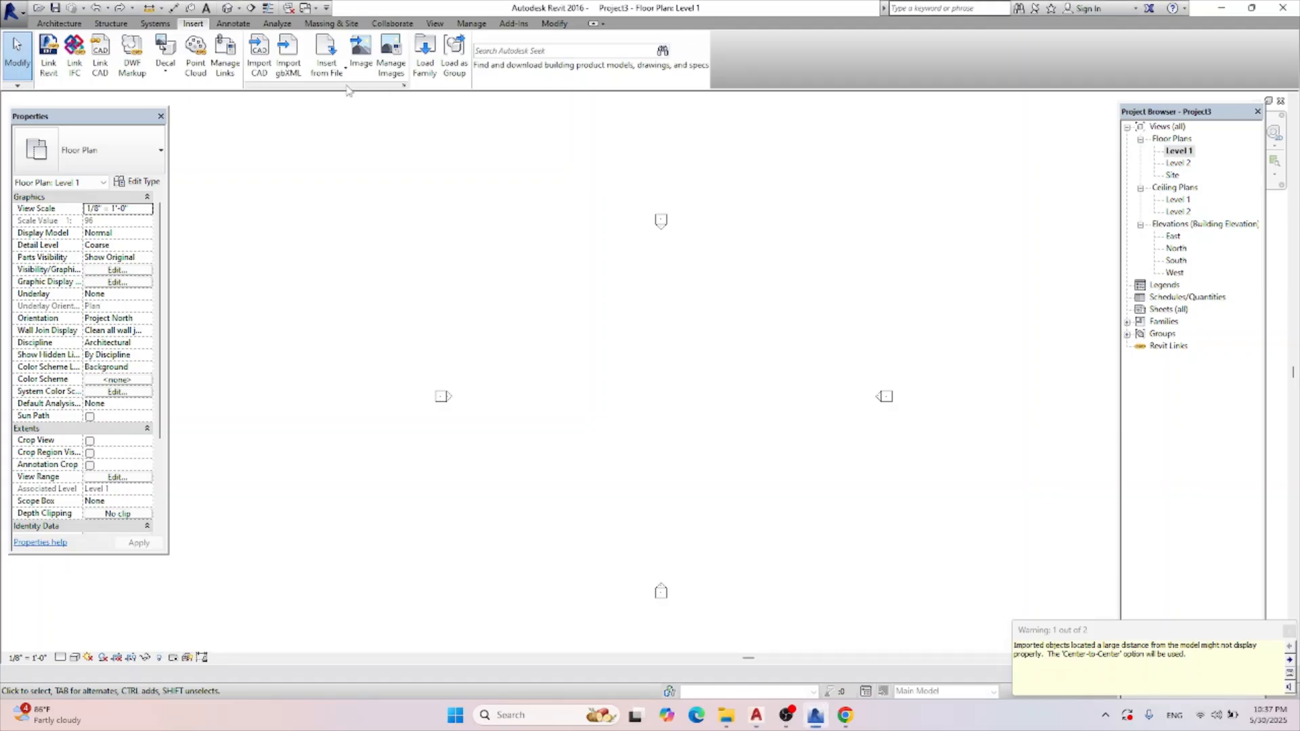
click(785, 715)
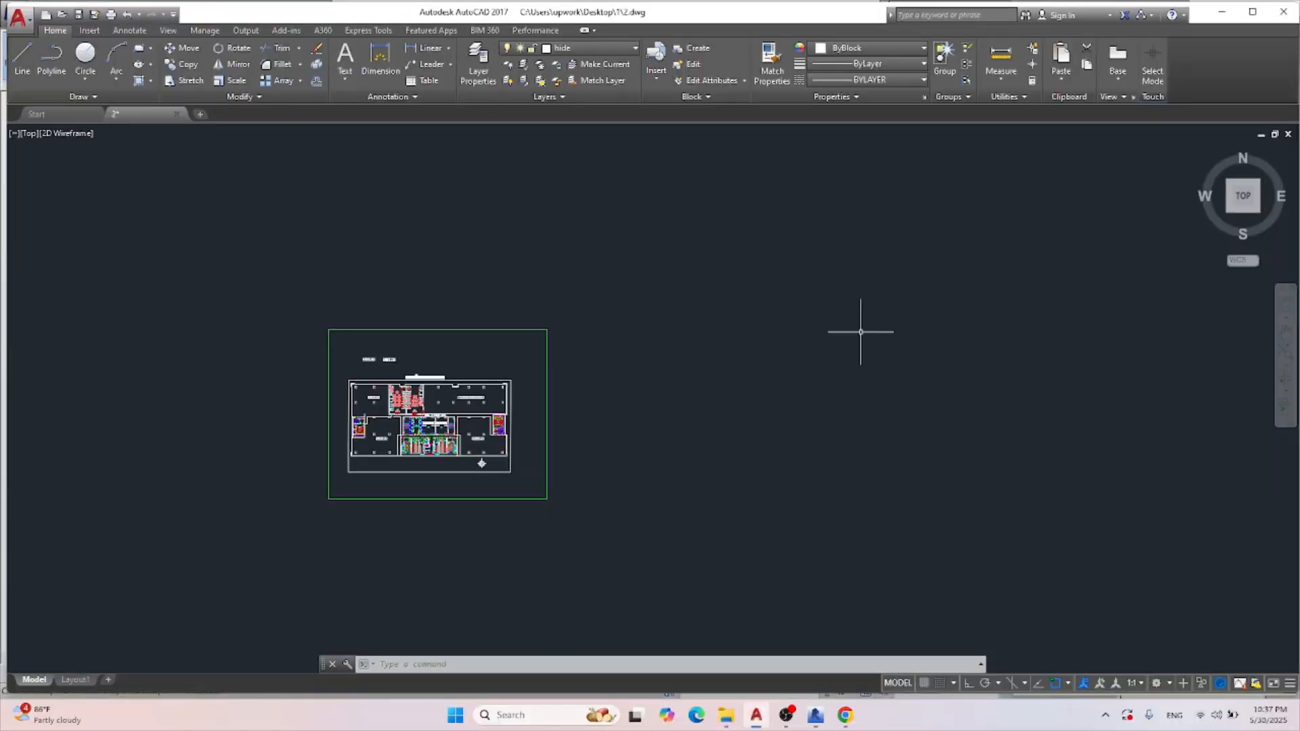
click(13, 13)
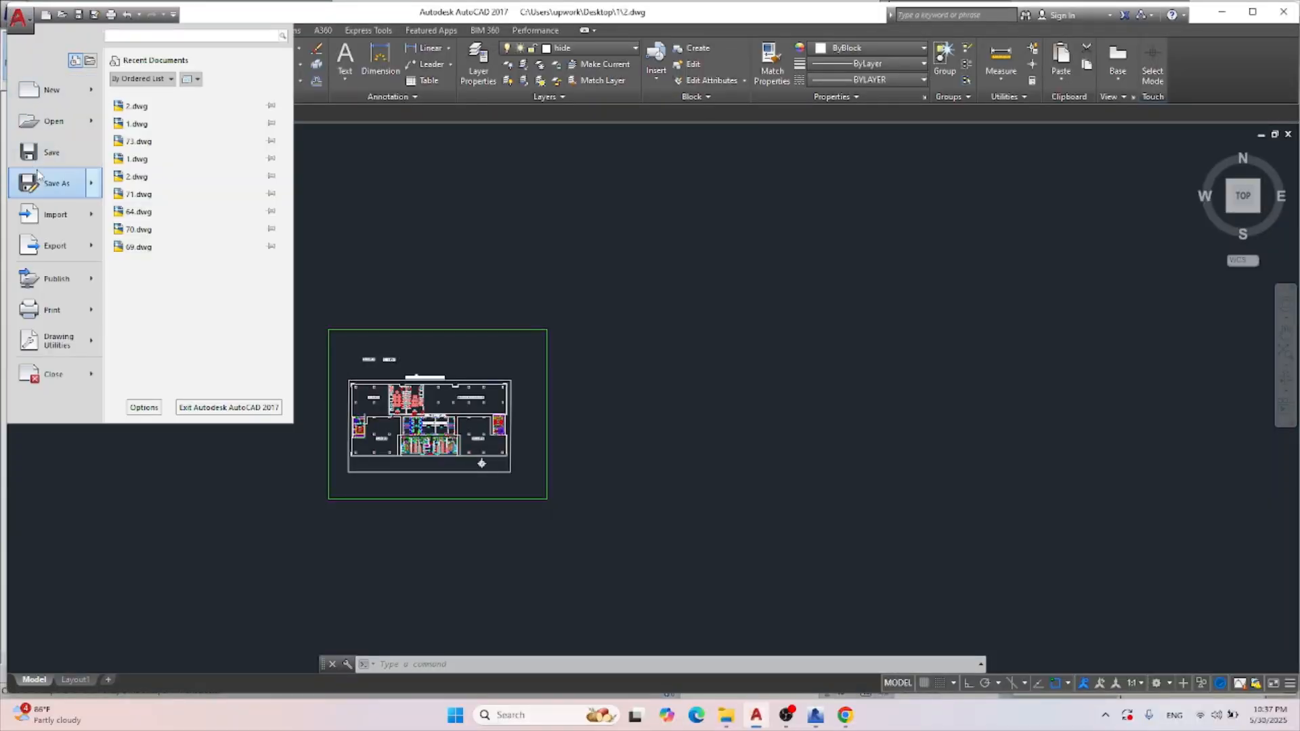
click(50, 180)
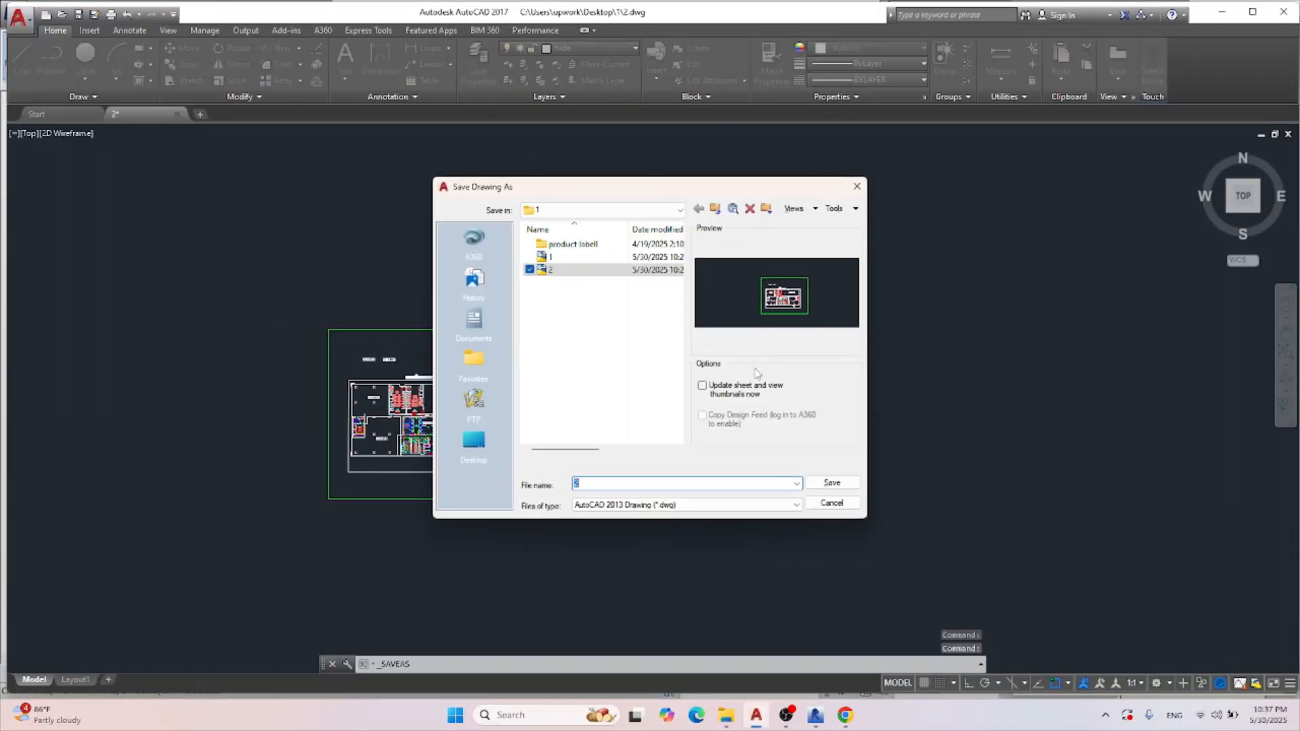
click(837, 483)
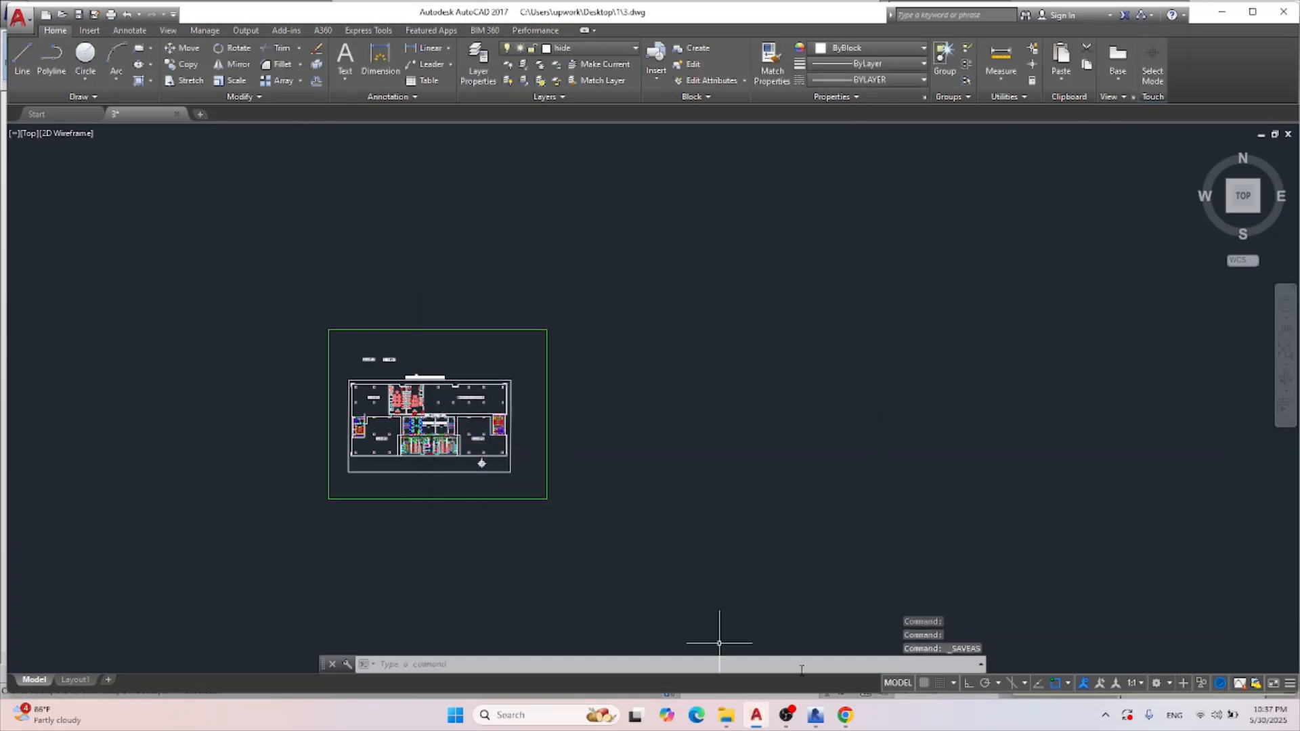
Switch to Revit and import drawing 3 into the Level 1 floor plan with Auto - Origin to Origin positioning.
click(815, 715)
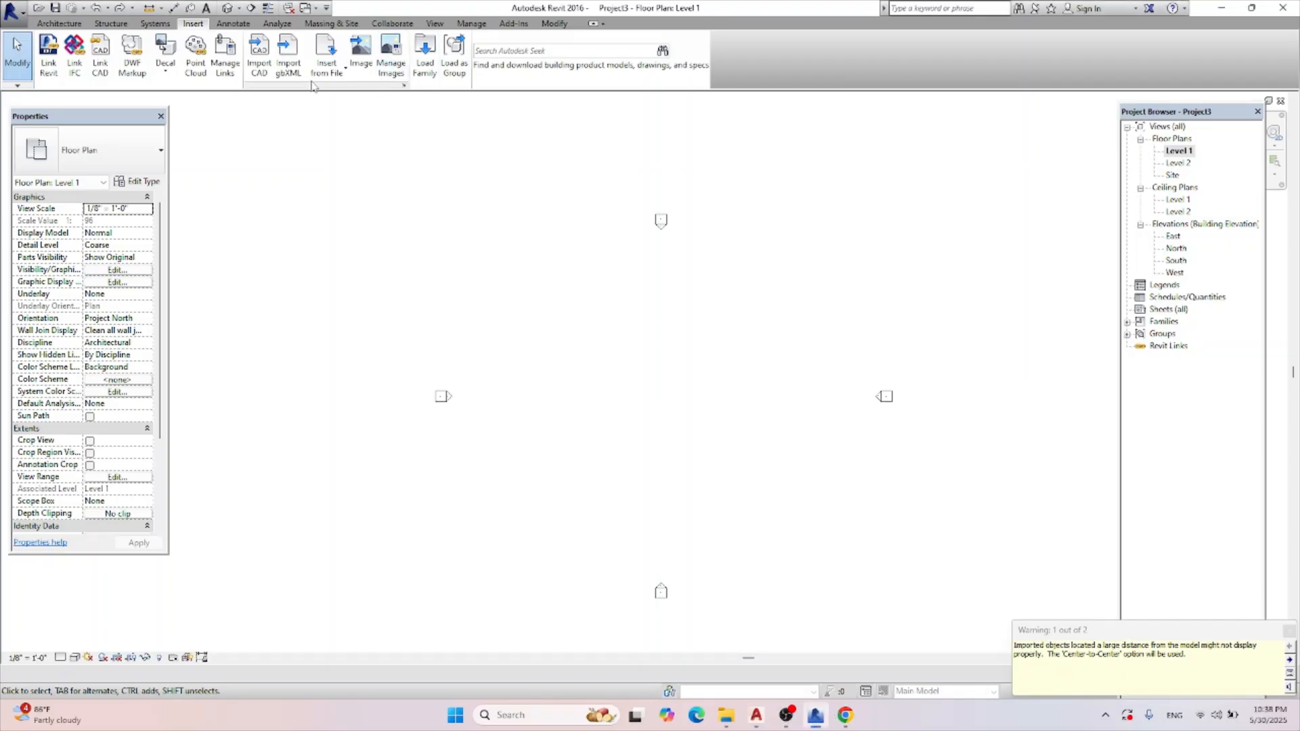
click(259, 57)
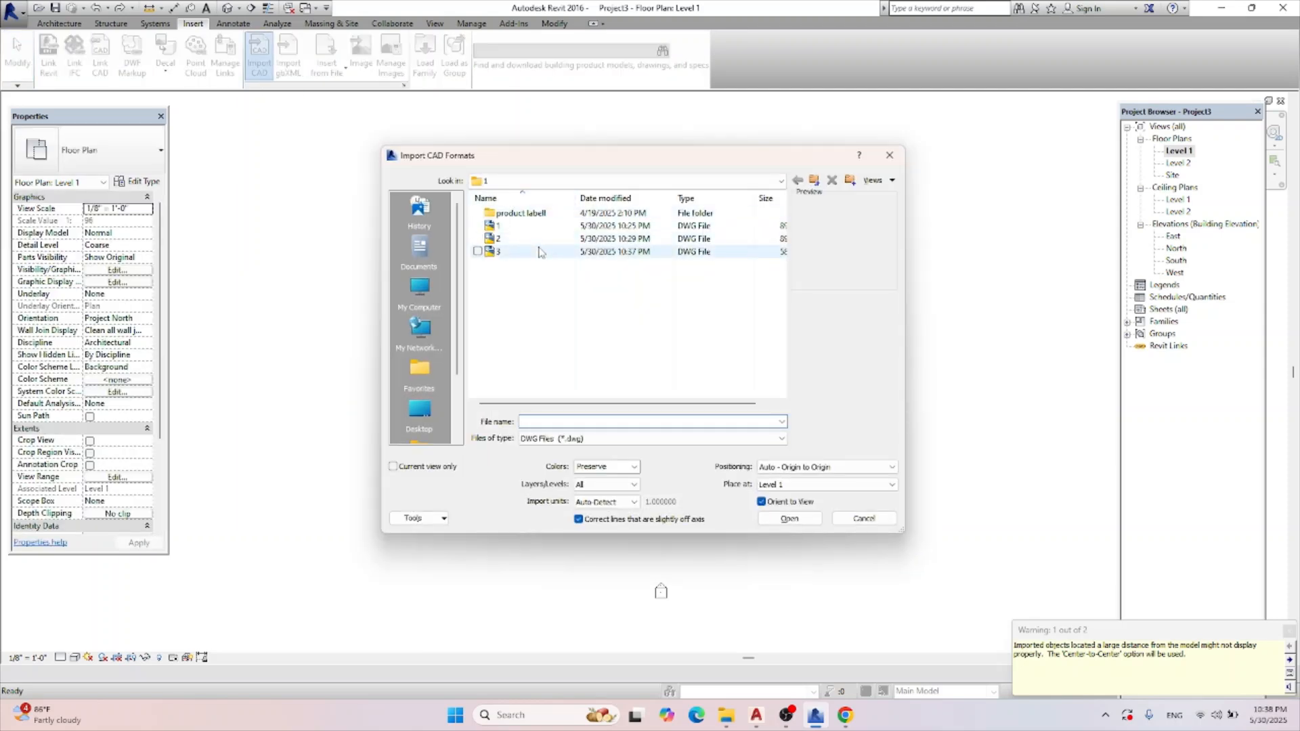
click(539, 252)
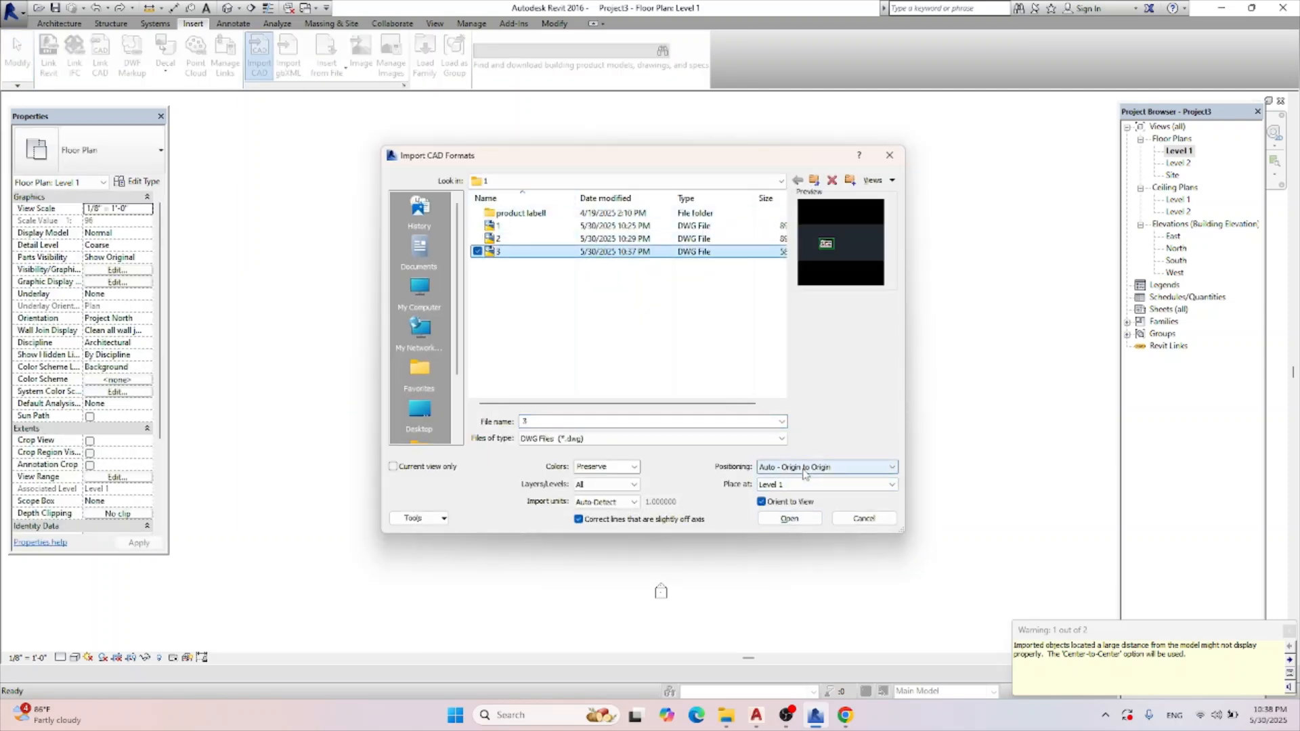
click(789, 518)
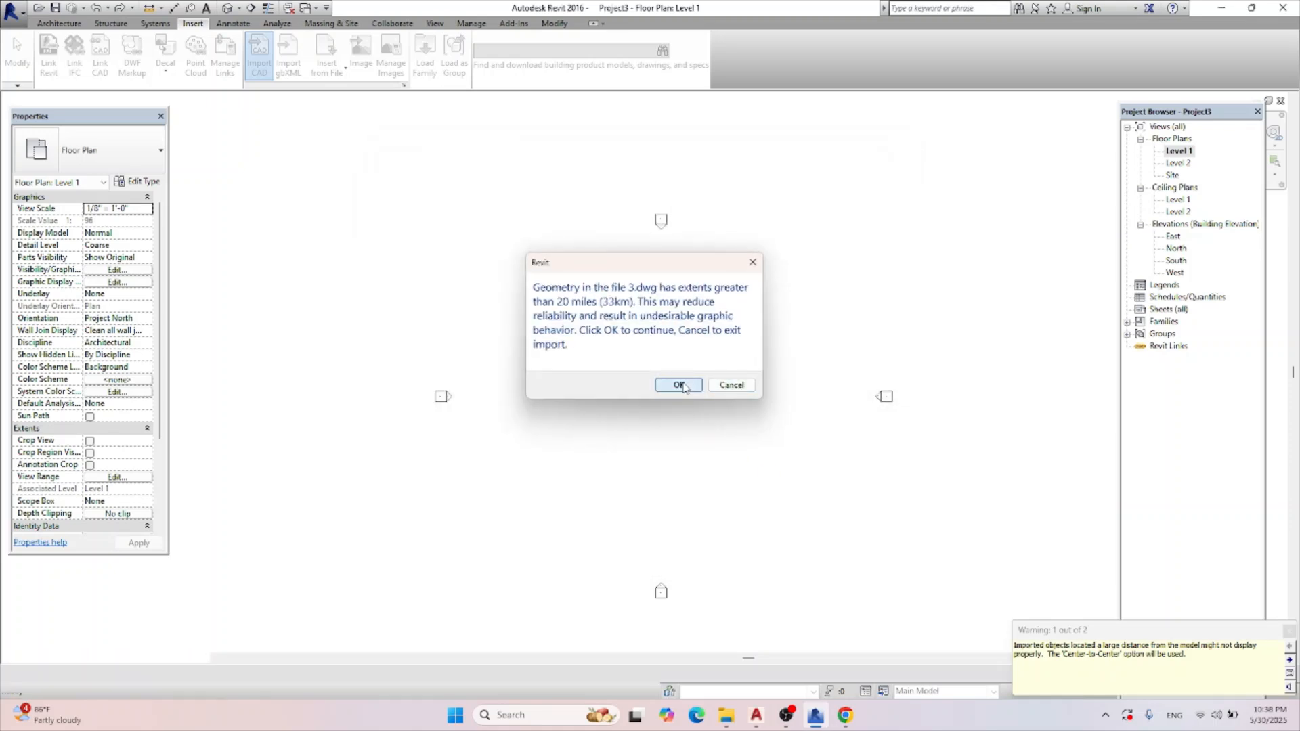
click(678, 385)
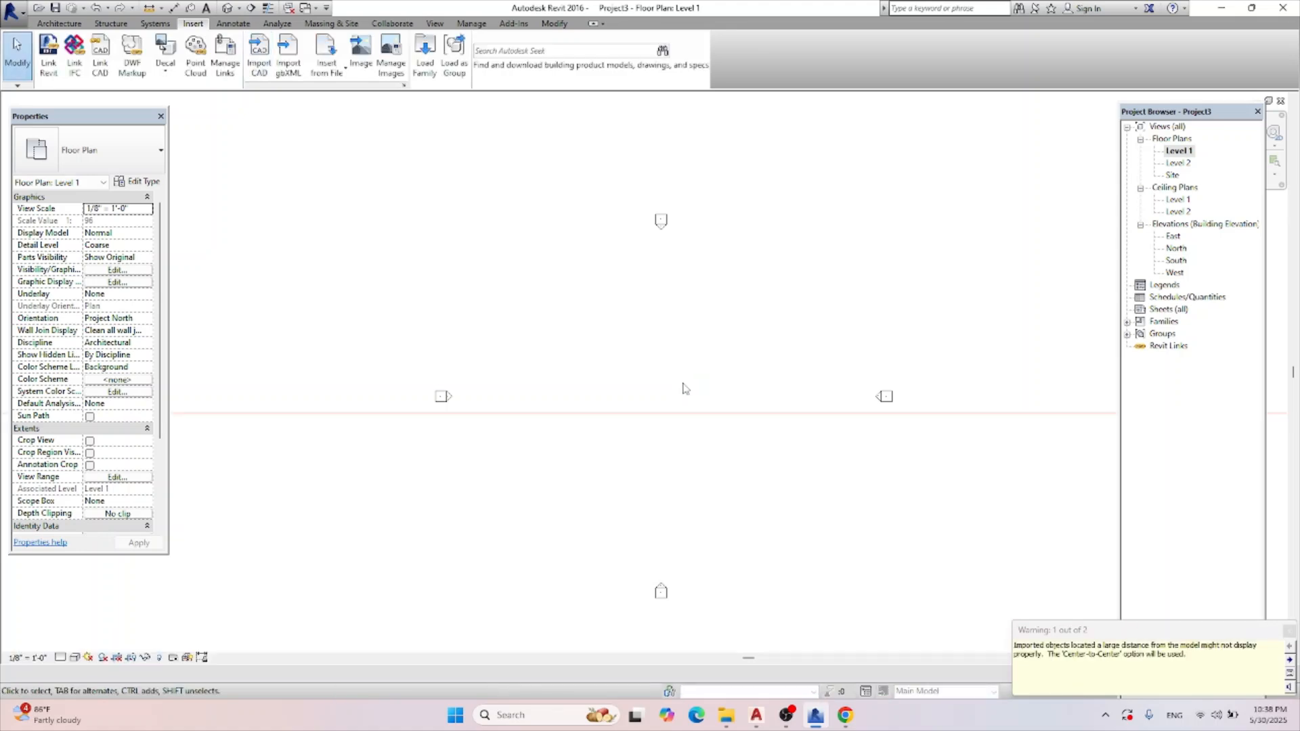
Examine the imported floor plan's placement, frame and room labels in the Level 1 view.
scroll(691, 392, down, 5)
scroll(700, 391, down, 10)
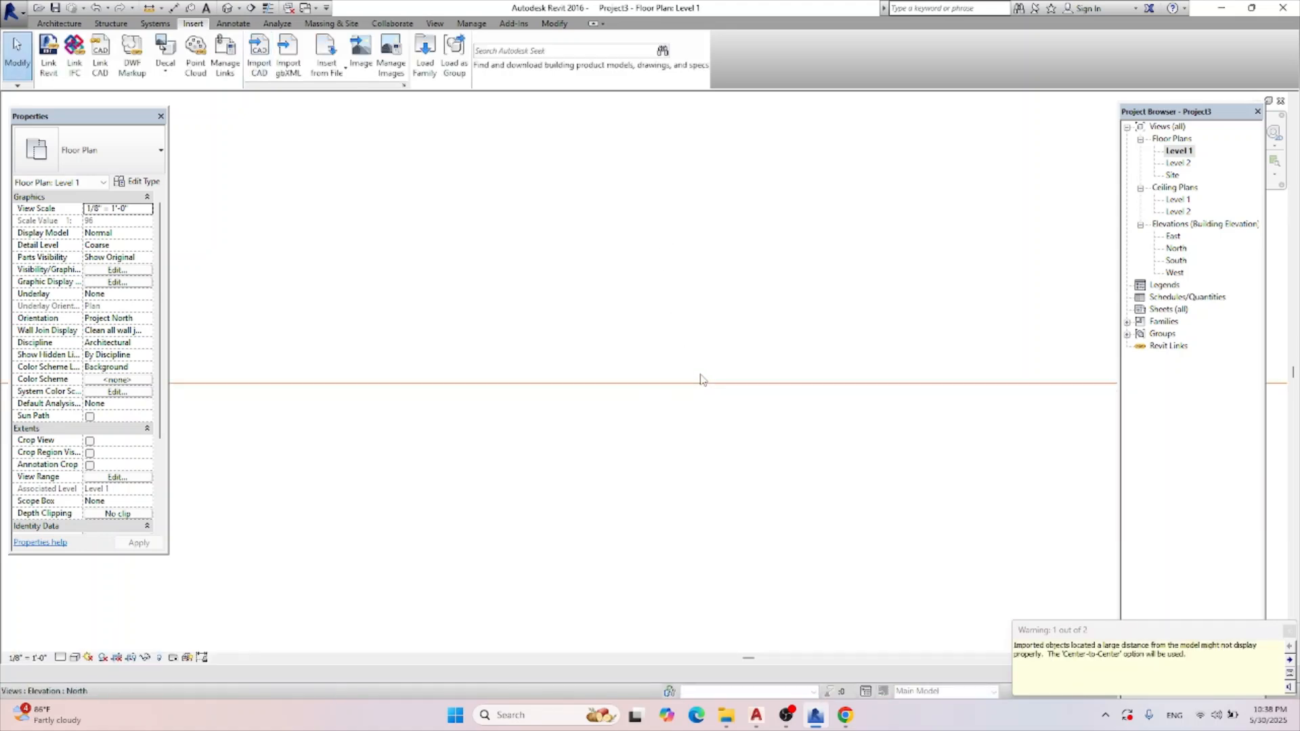
scroll(711, 353, down, 8)
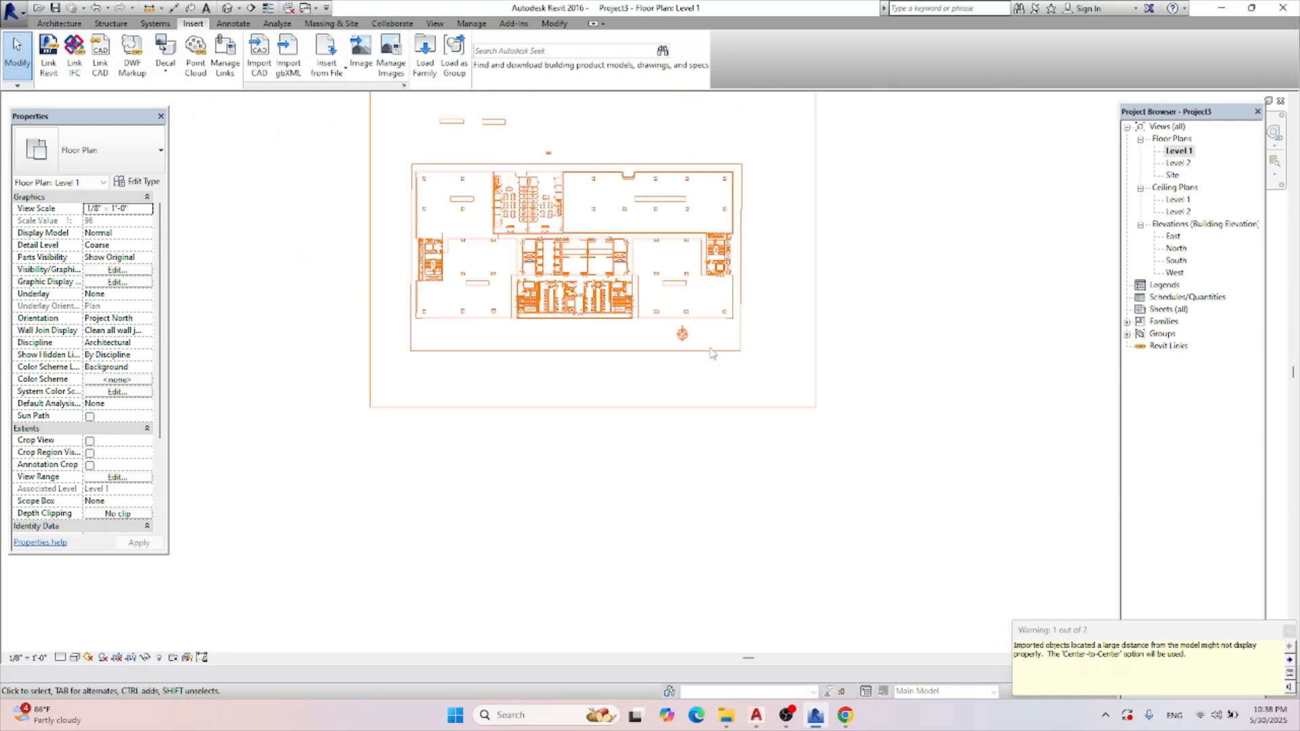
scroll(600, 289, down, 6)
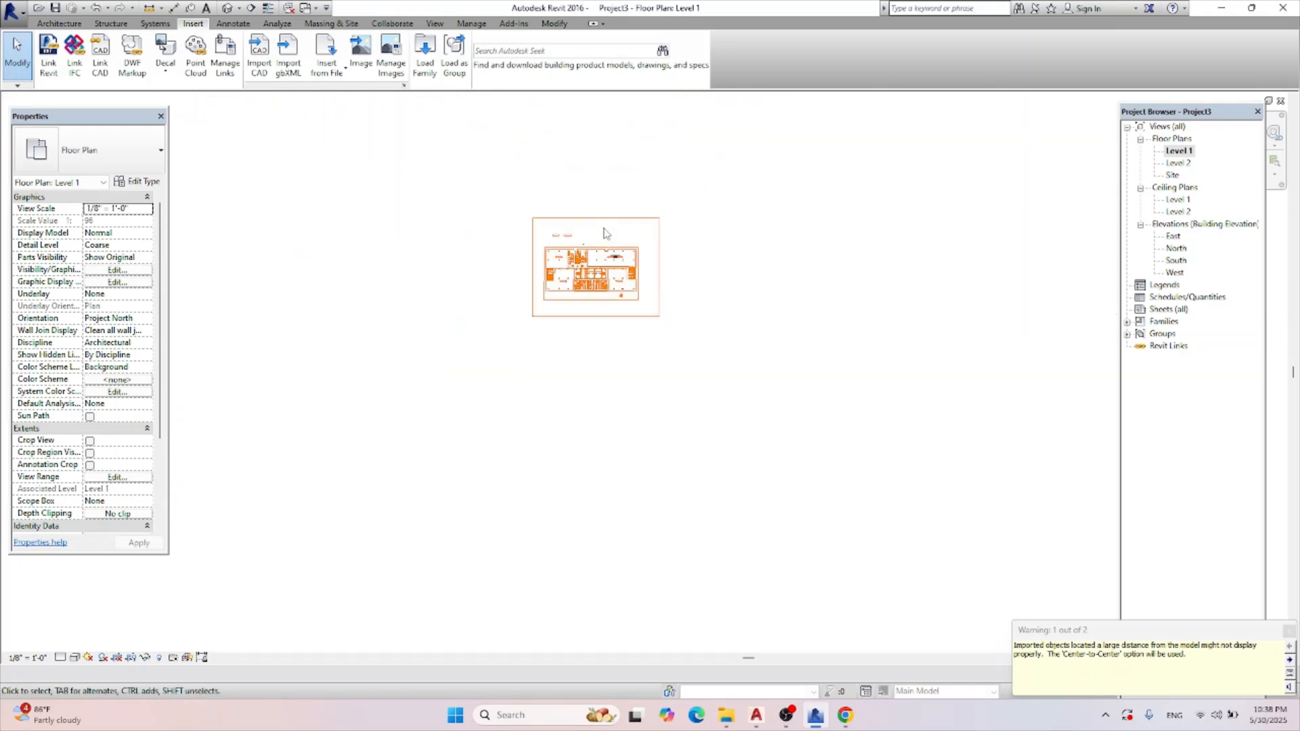
scroll(597, 274, up, 6)
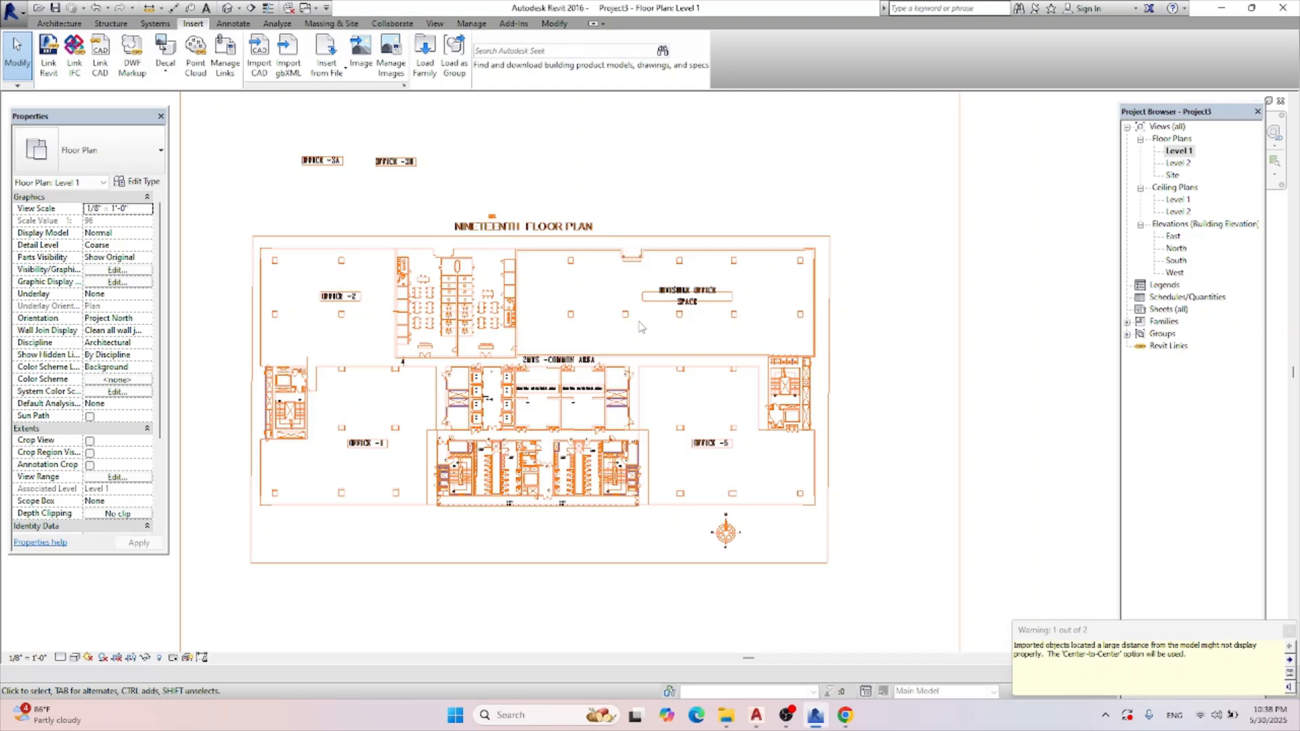
scroll(641, 327, down, 5)
scroll(644, 332, up, 2)
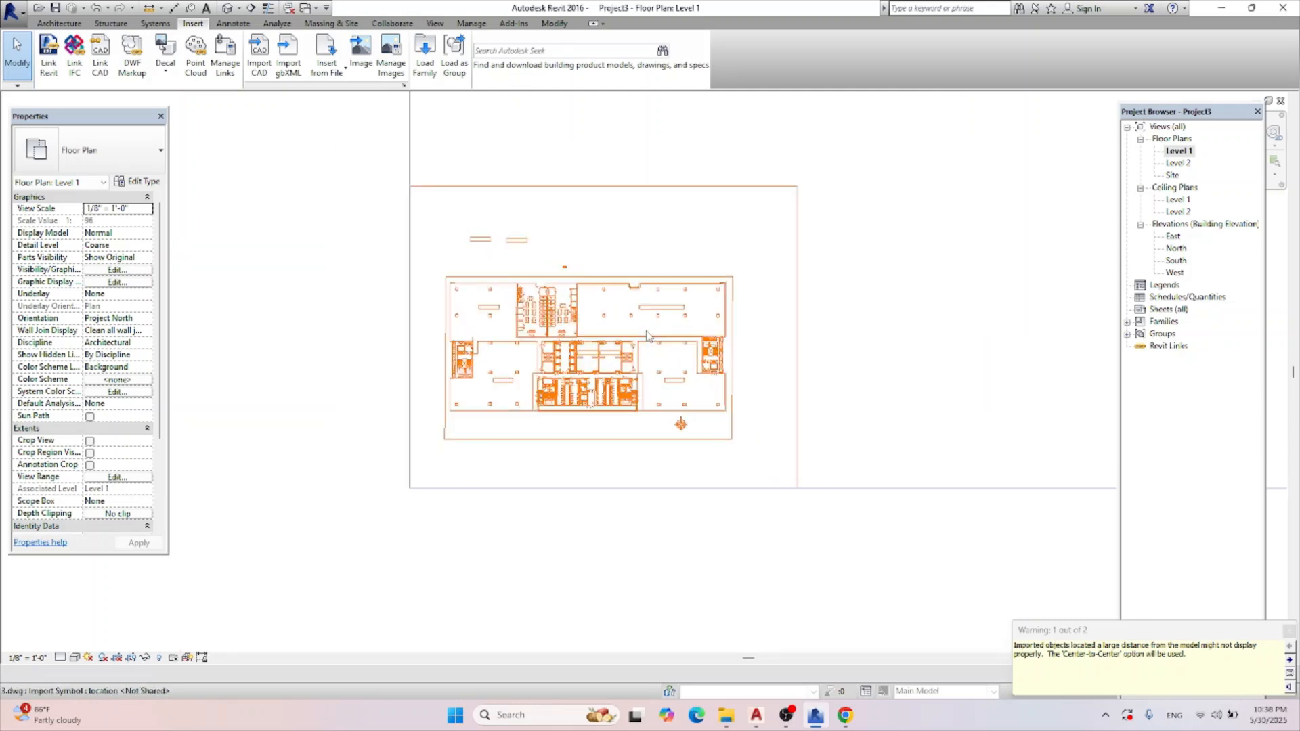
scroll(647, 335, up, 2)
scroll(644, 336, down, 7)
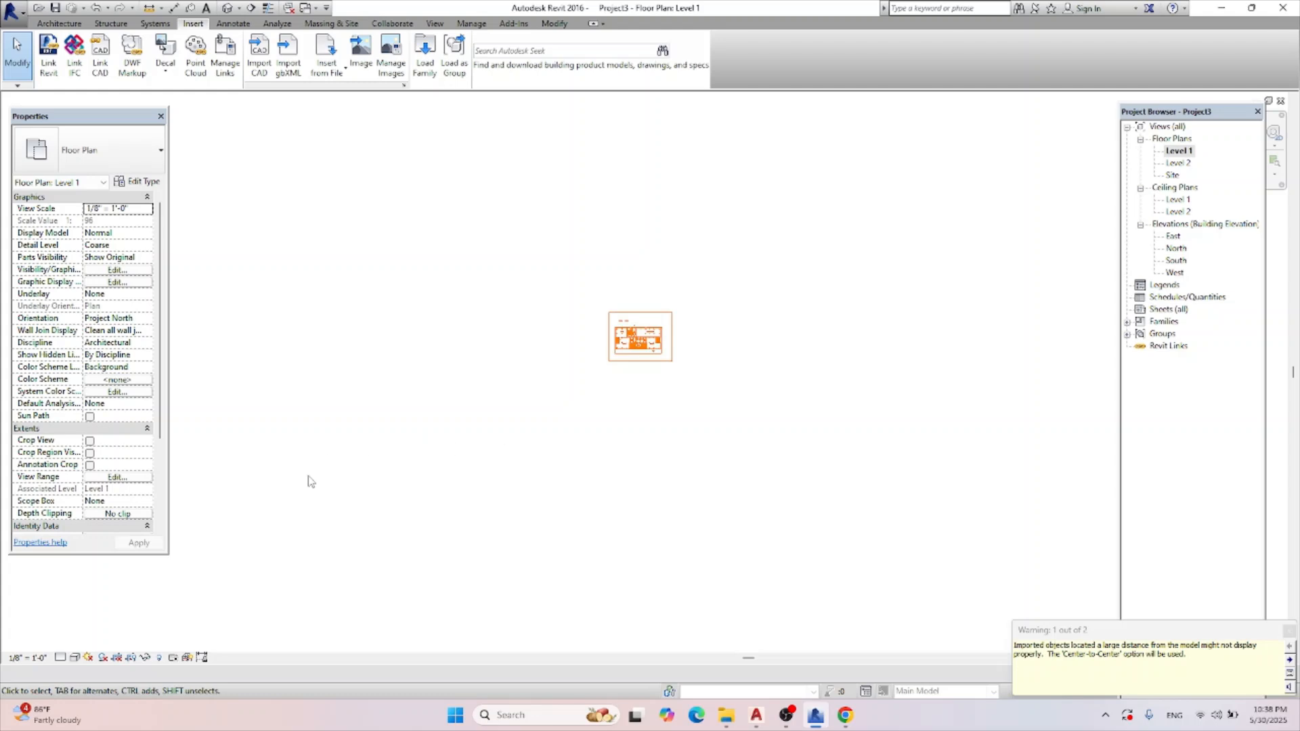
scroll(654, 335, up, 1)
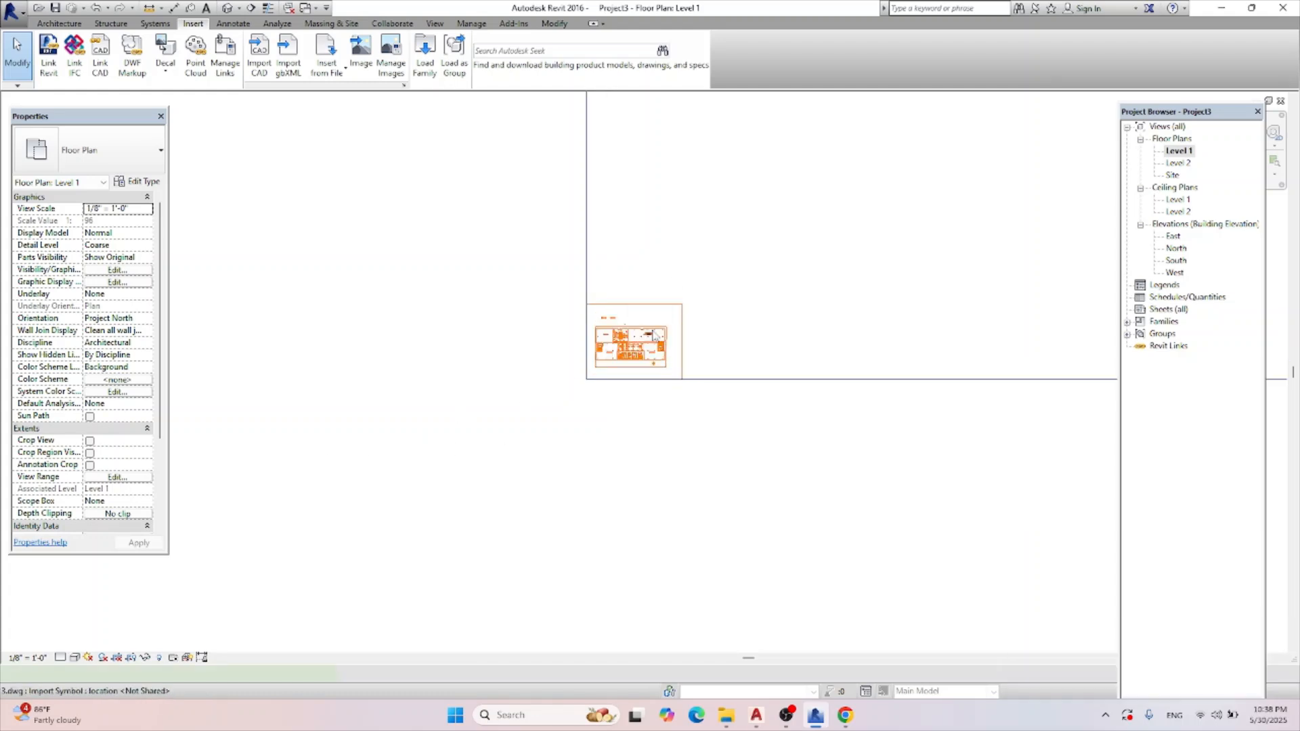
Unpin the imported 3.dwg drawing and delete it from the Level 1 floor plan.
click(654, 334)
key(Delete)
scroll(620, 337, up, 3)
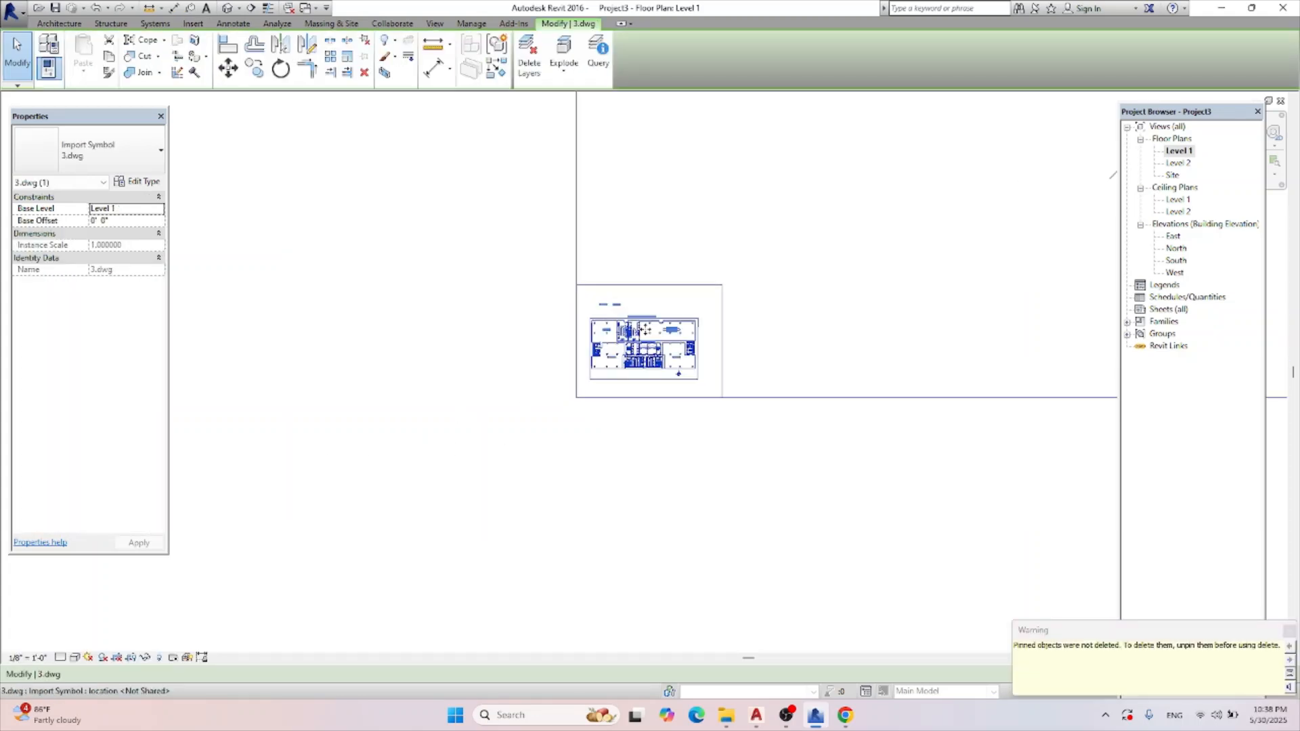
click(679, 463)
click(677, 340)
scroll(677, 338, down, 2)
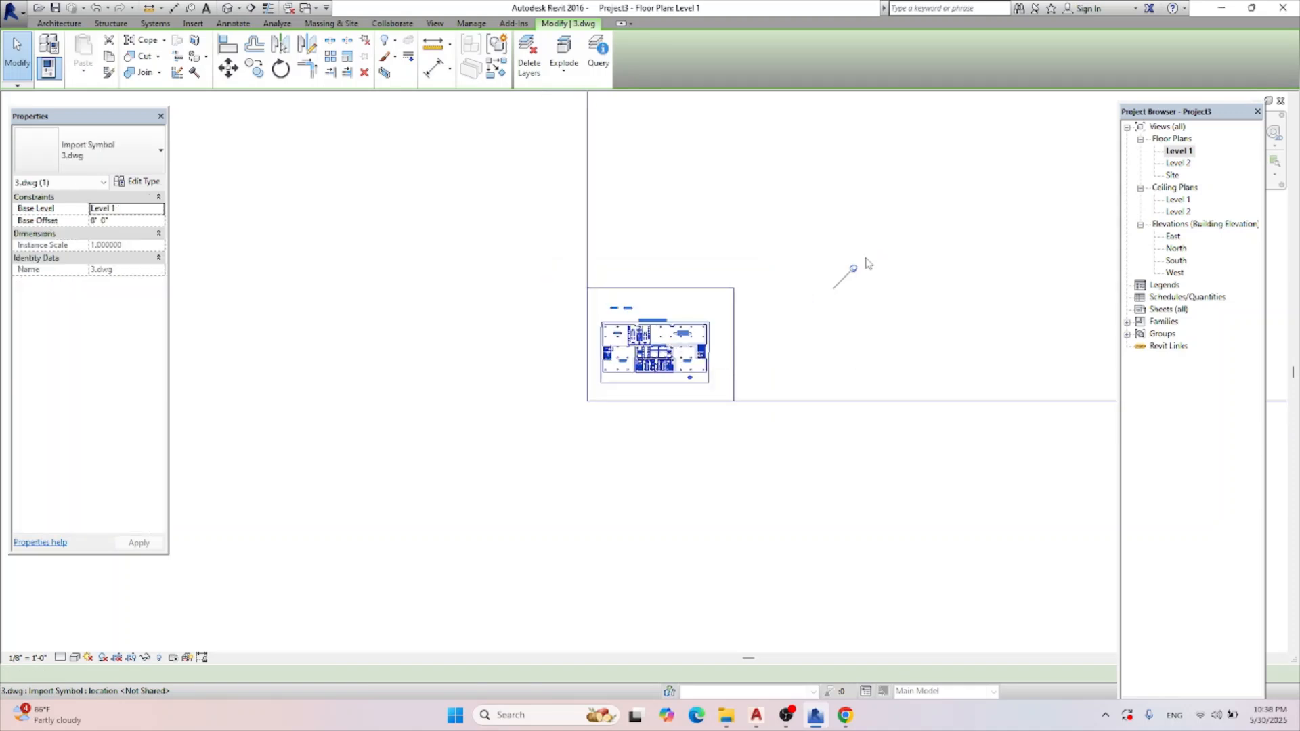
click(854, 270)
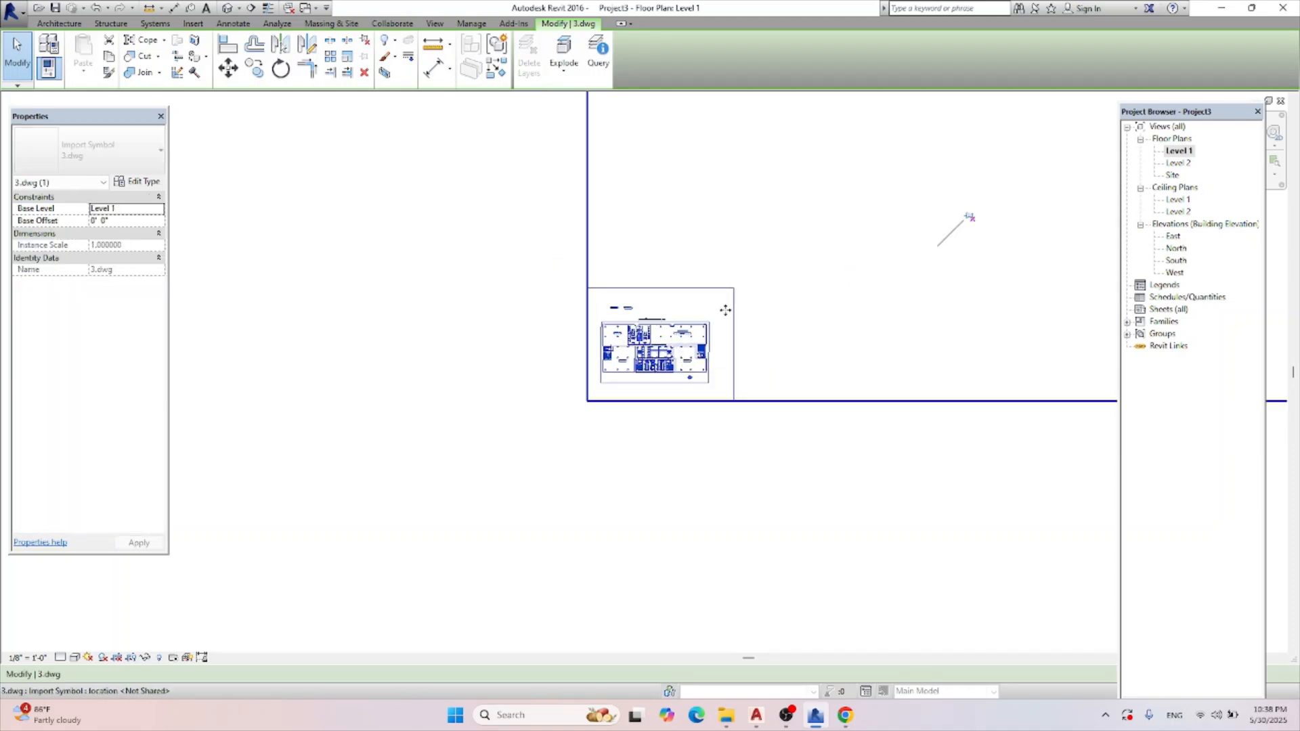
click(721, 307)
scroll(704, 326, up, 3)
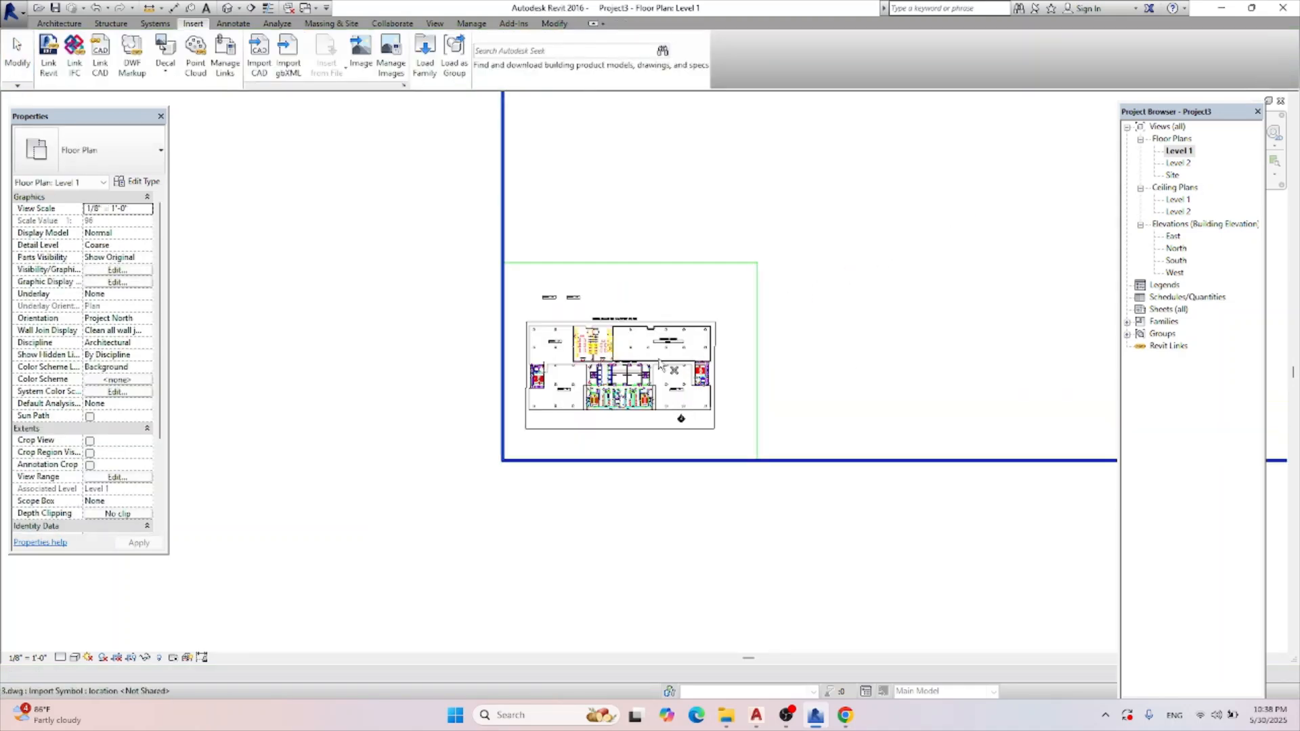
click(624, 384)
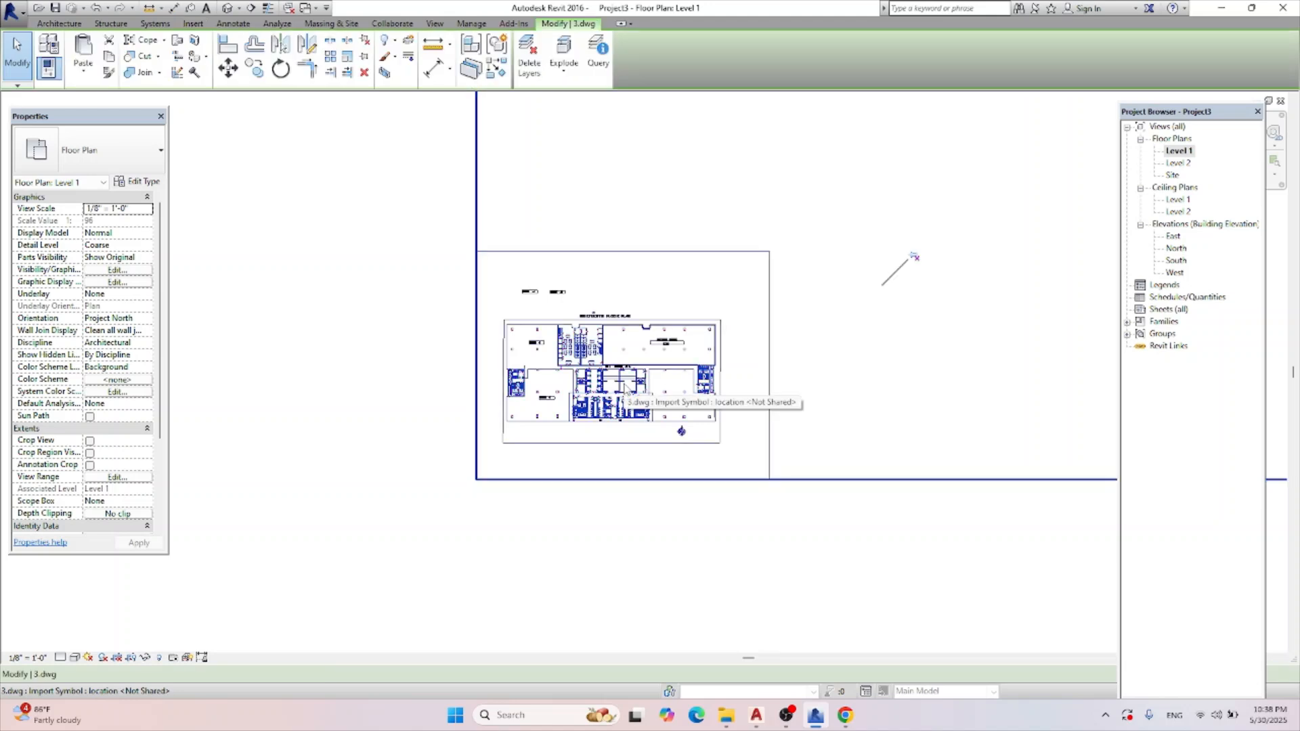
key(Delete)
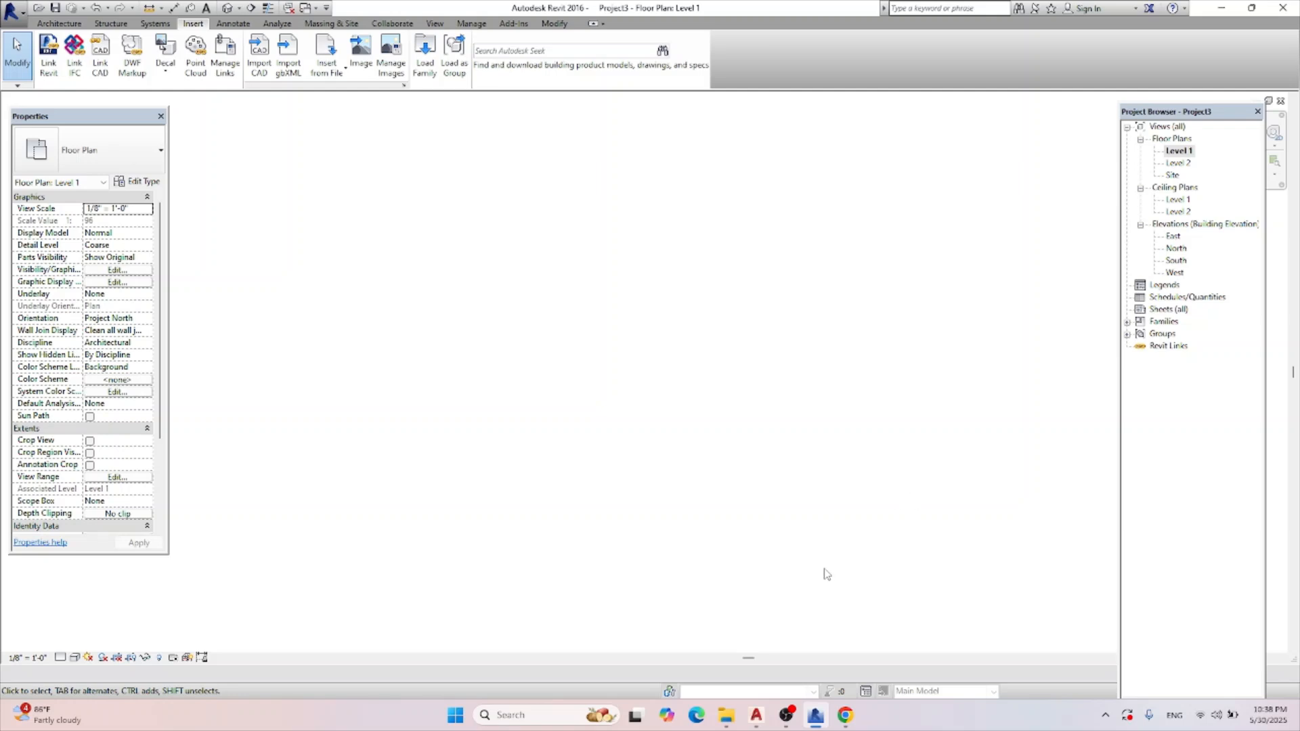
click(1188, 152)
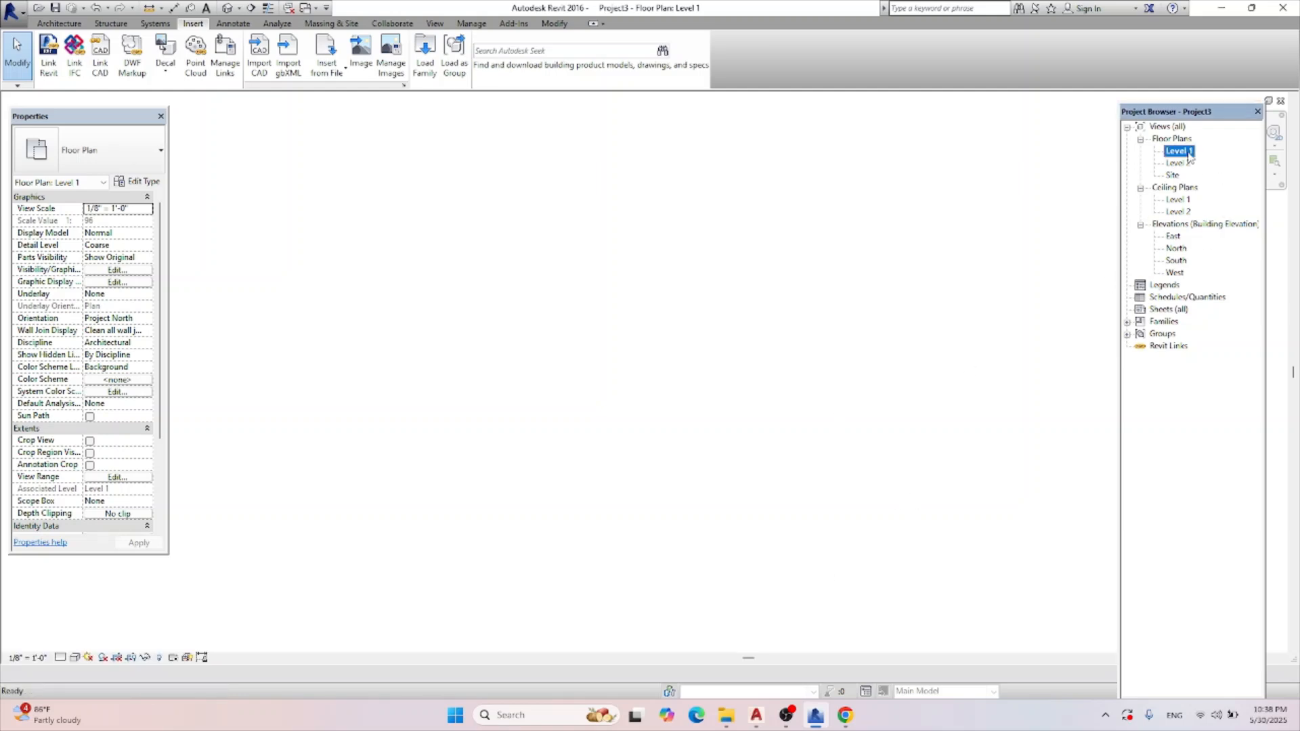
key(Down)
key(Down)
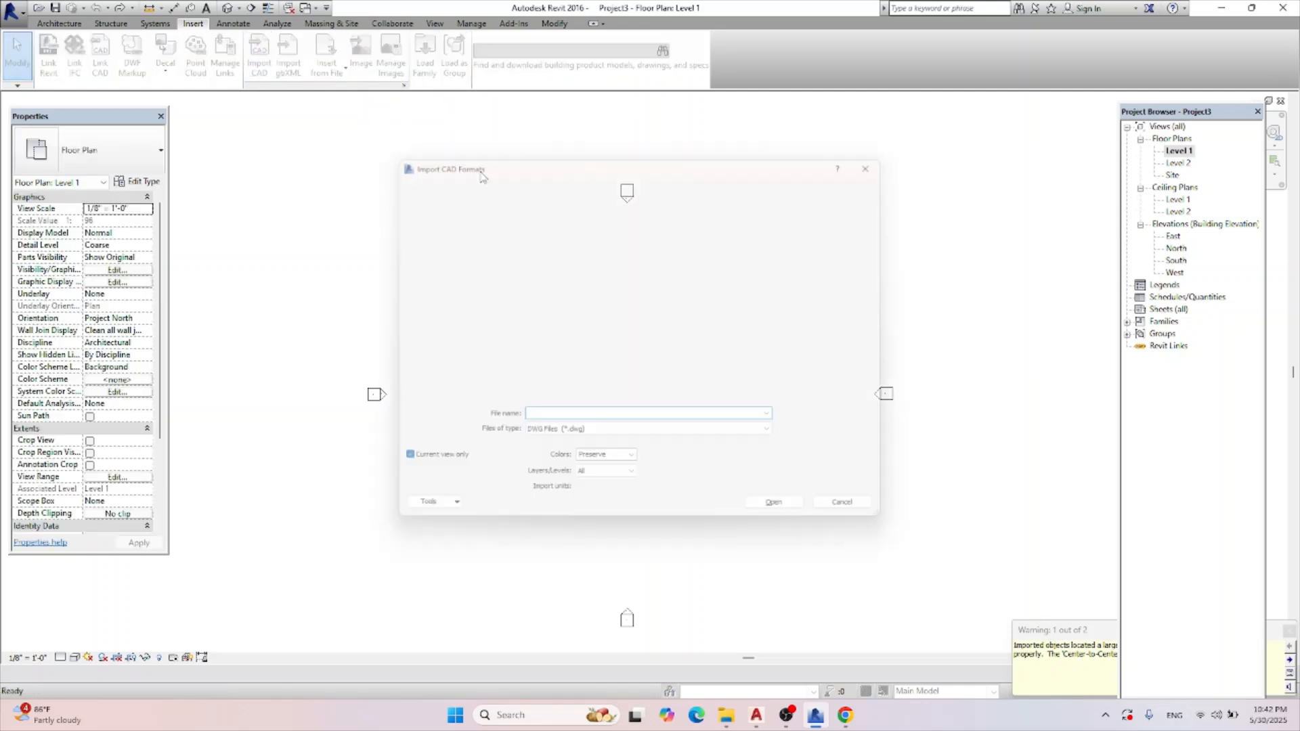
Import drawing 3 with Current view only turned off, placed at Level 1 with Auto - Origin to Origin positioning.
click(569, 254)
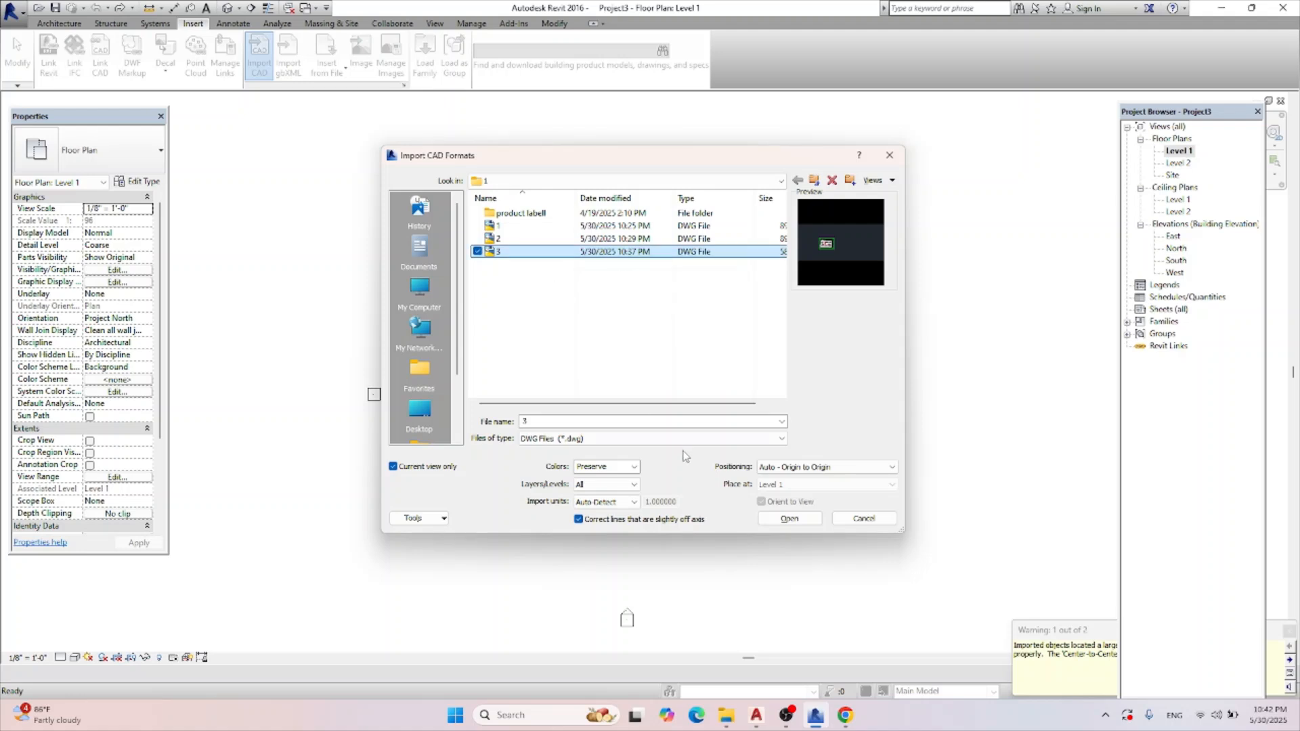
click(452, 467)
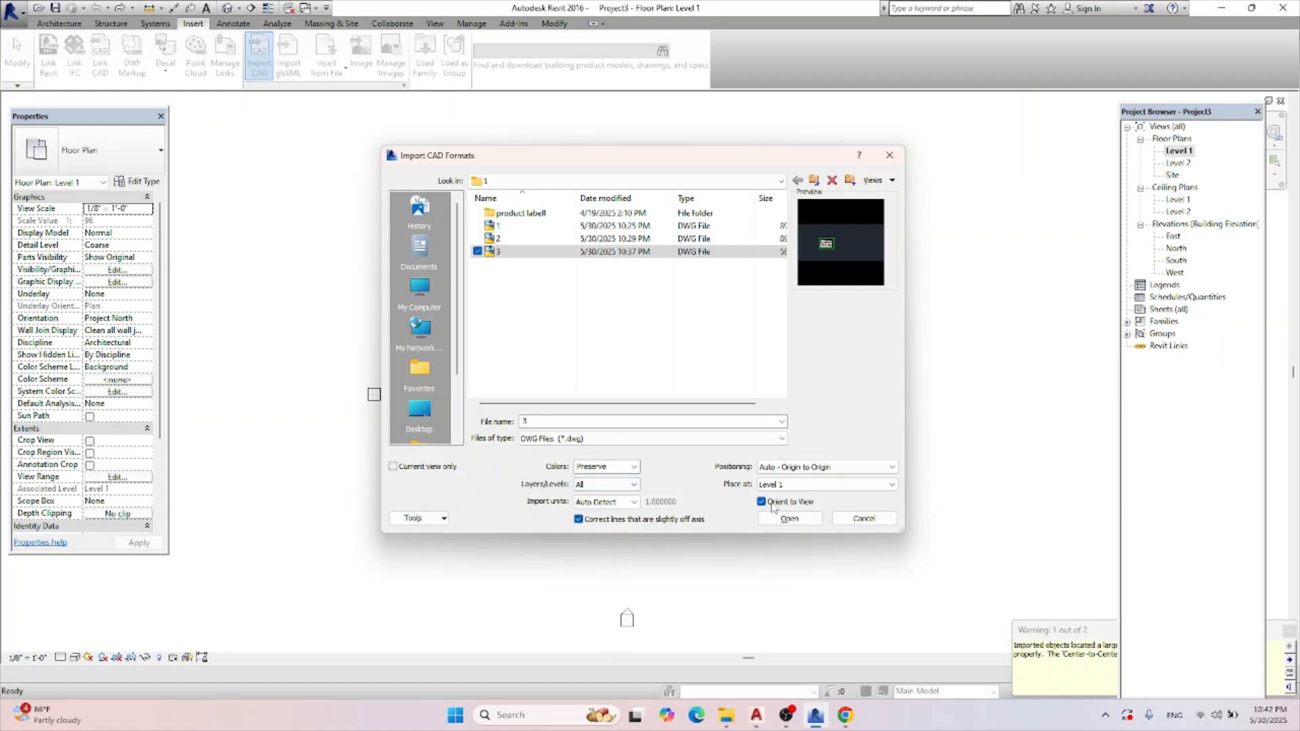
click(782, 486)
click(782, 497)
double_click(520, 255)
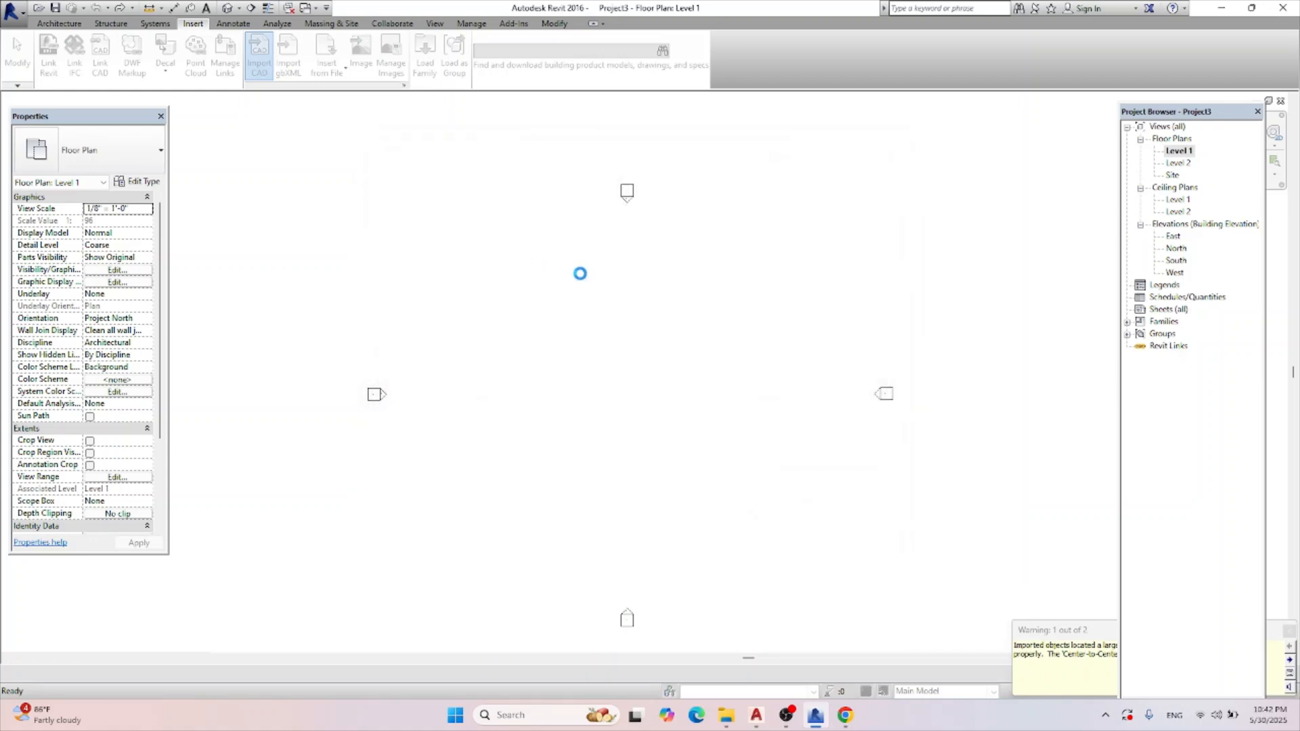
click(679, 386)
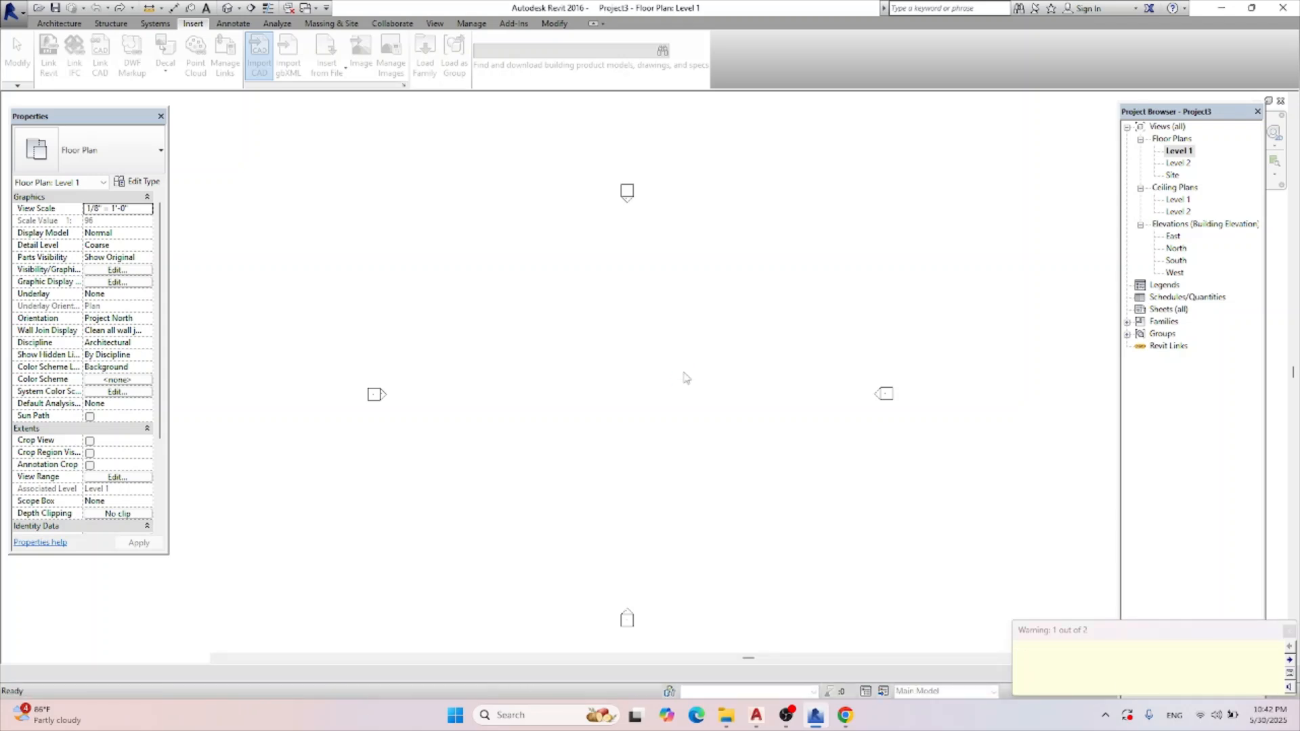
Check the Level 2 floor plan for the imported drawing and return to the Level 1 floor plan.
double_click(1184, 163)
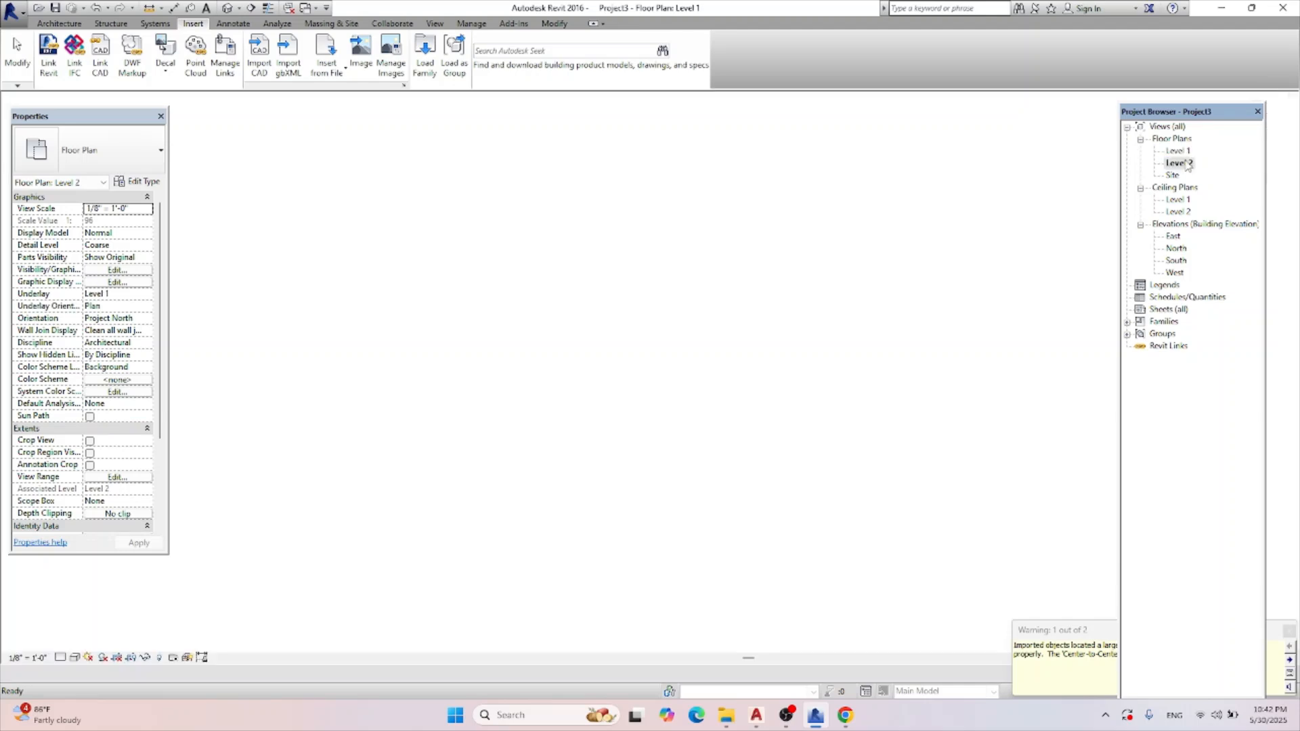
scroll(685, 427, down, 8)
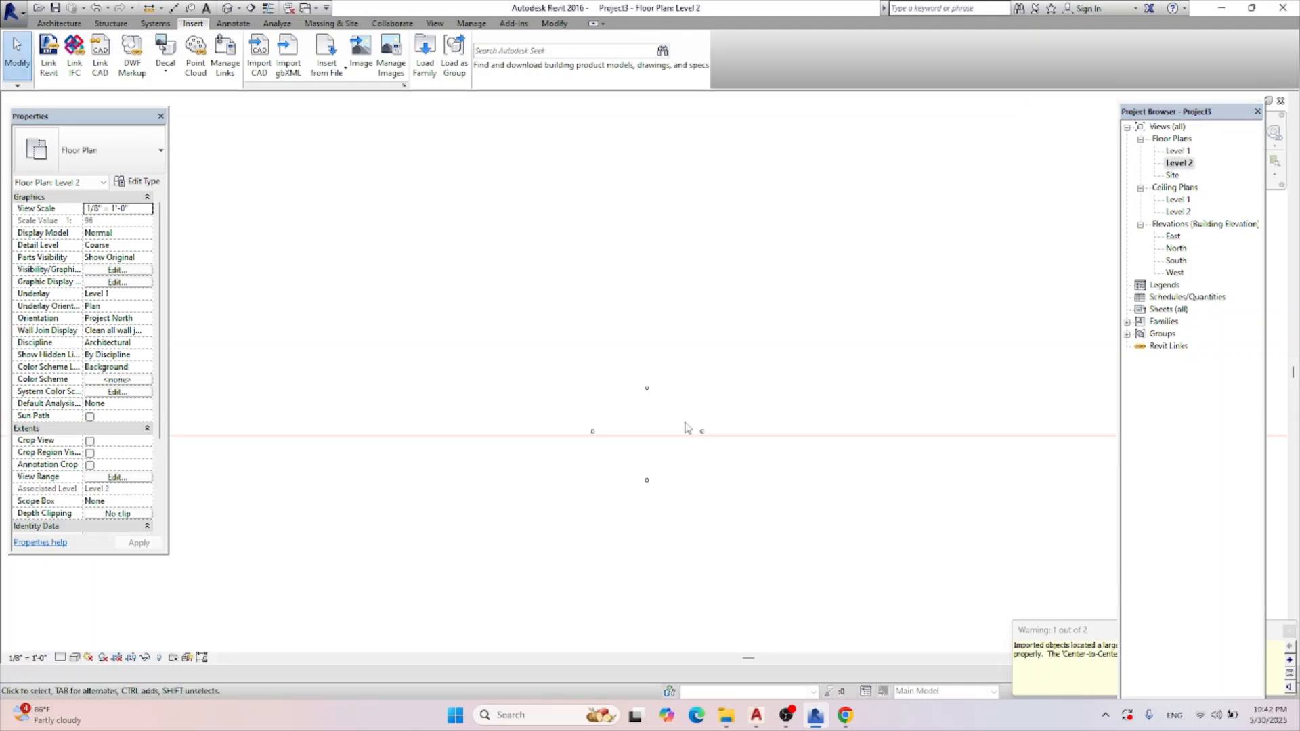
scroll(687, 428, up, 4)
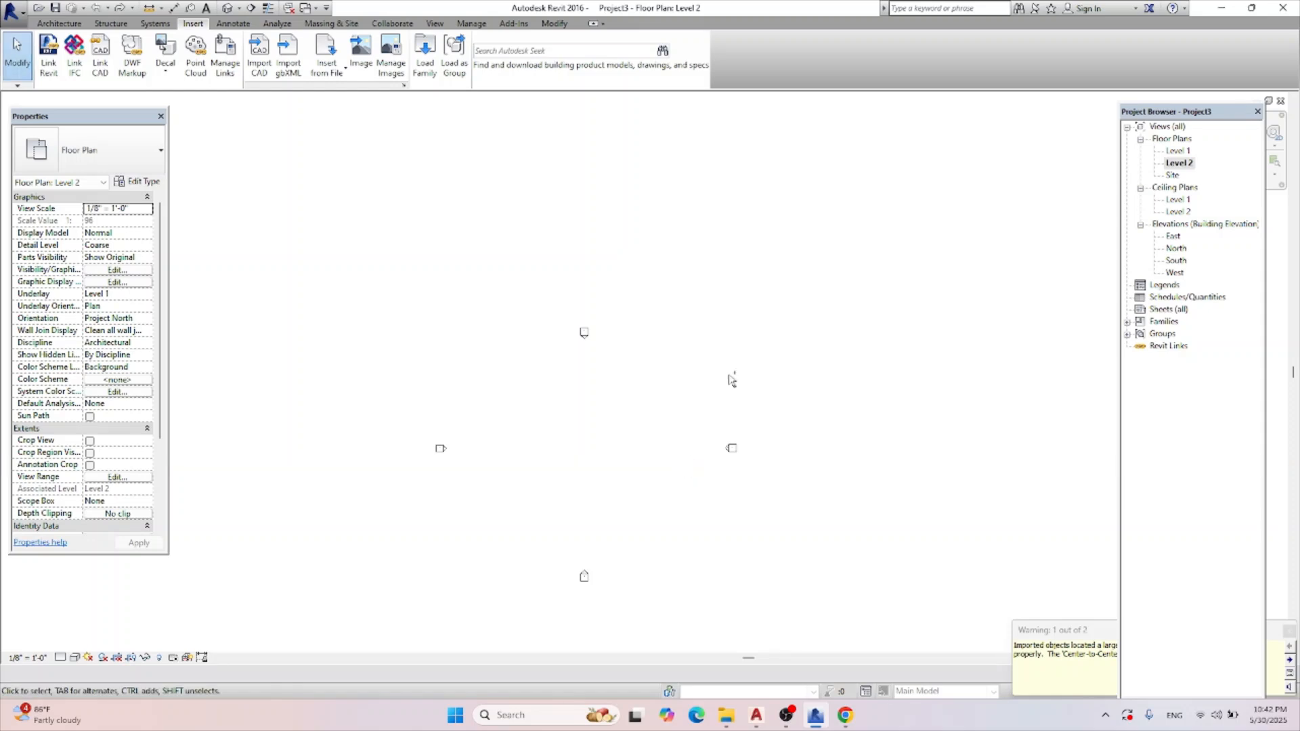
double_click(1177, 152)
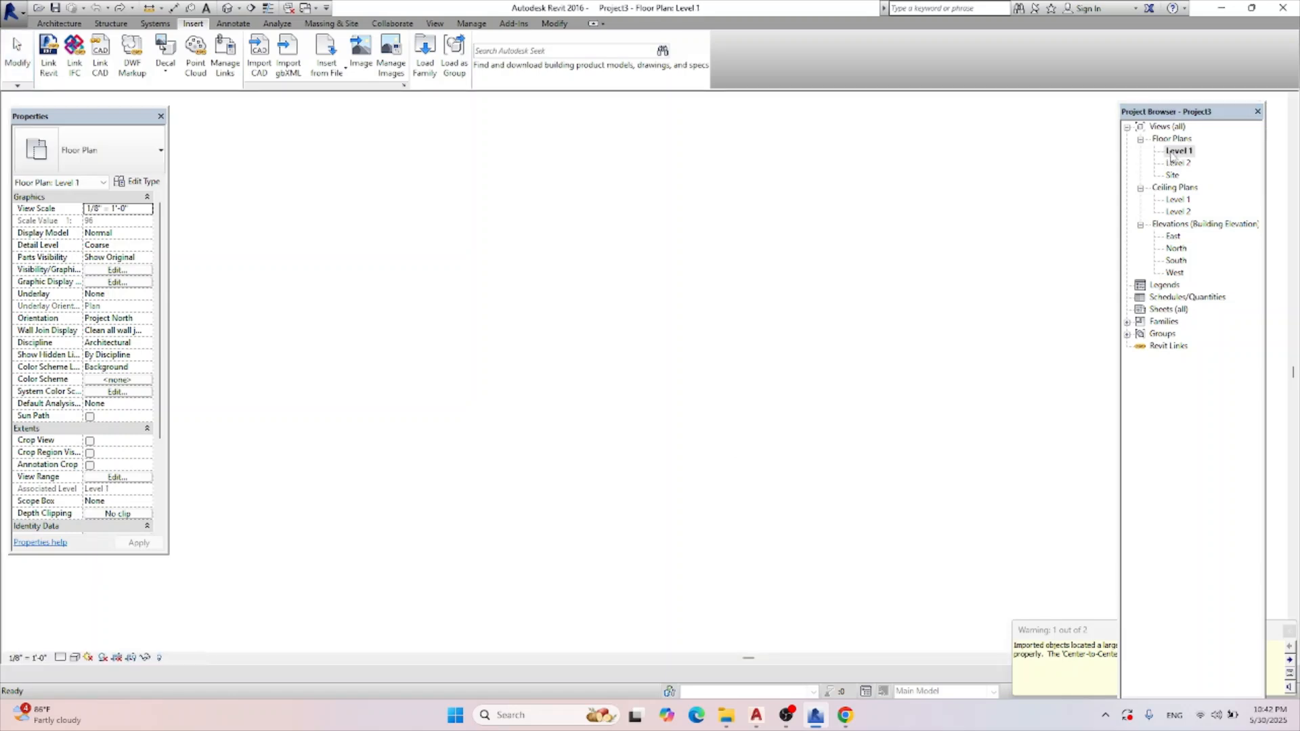
click(1180, 151)
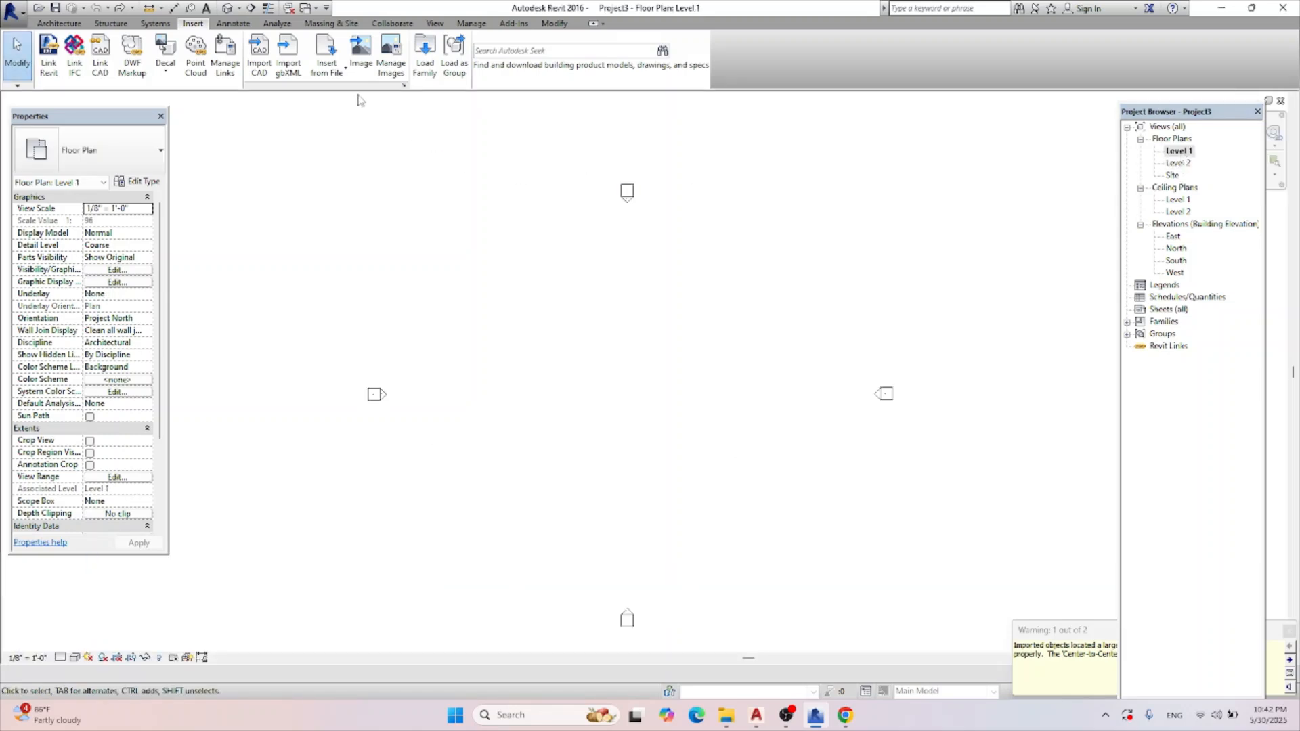
Import drawing 3 into Level 1 with Current view only turned on, and open the Level 2 floor plan to compare.
click(259, 56)
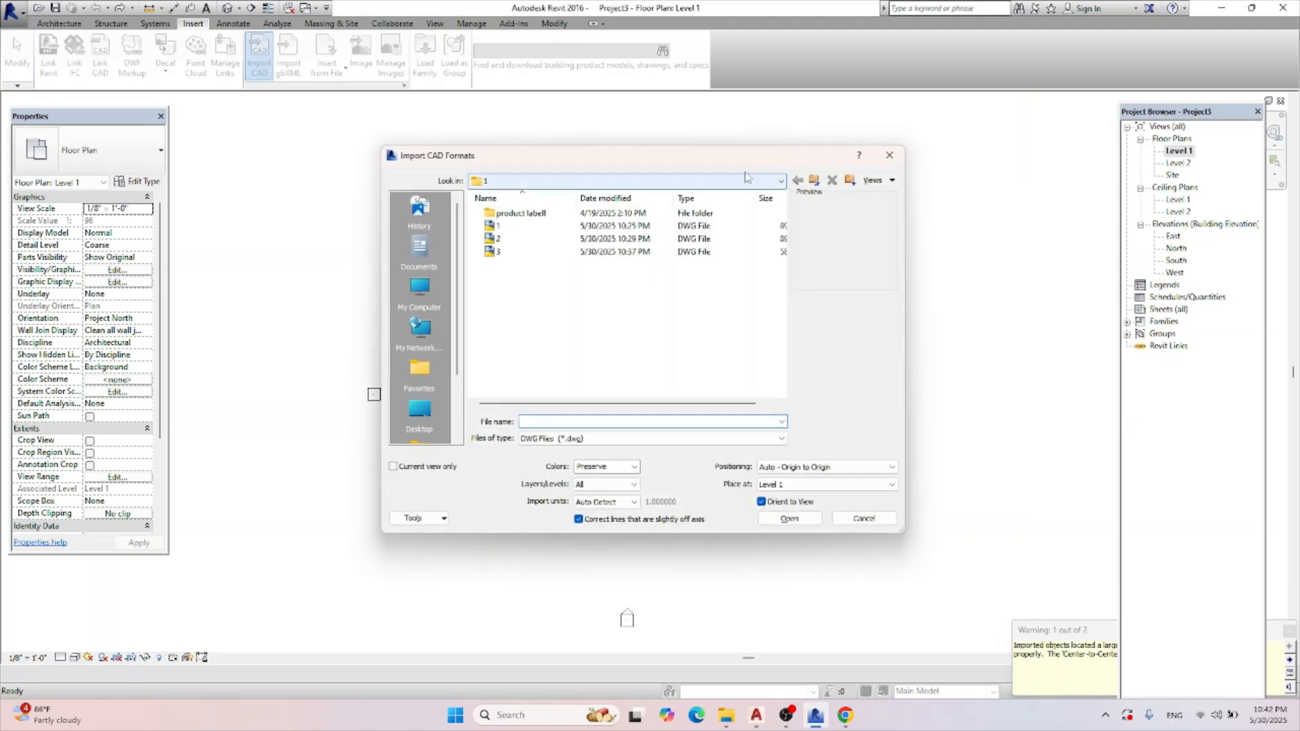
click(501, 251)
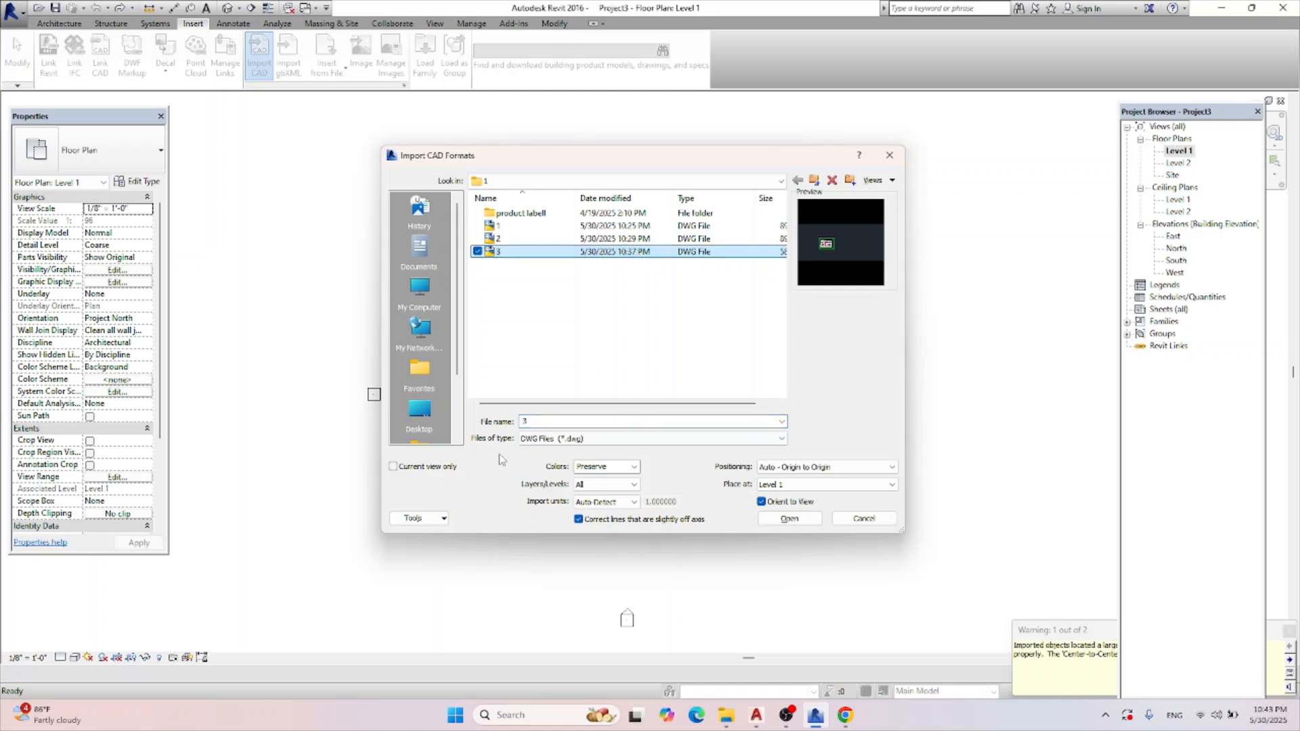
click(394, 467)
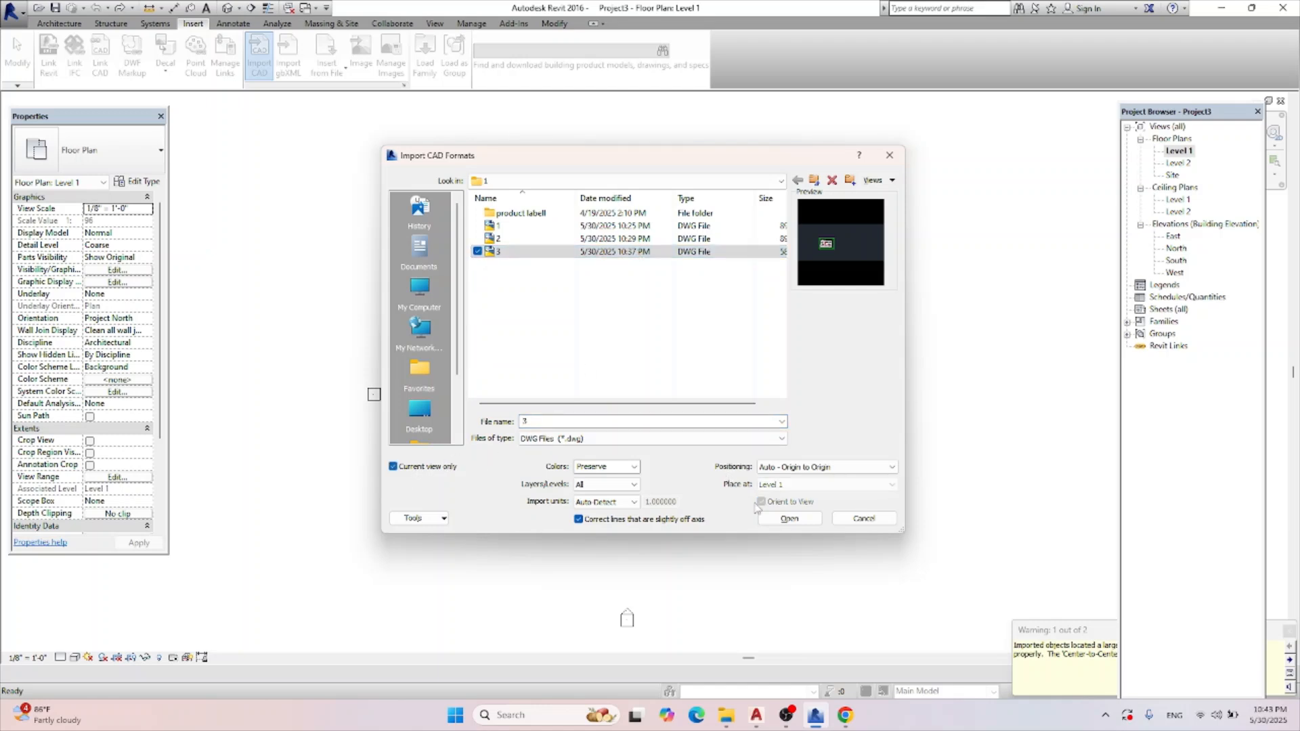
click(787, 518)
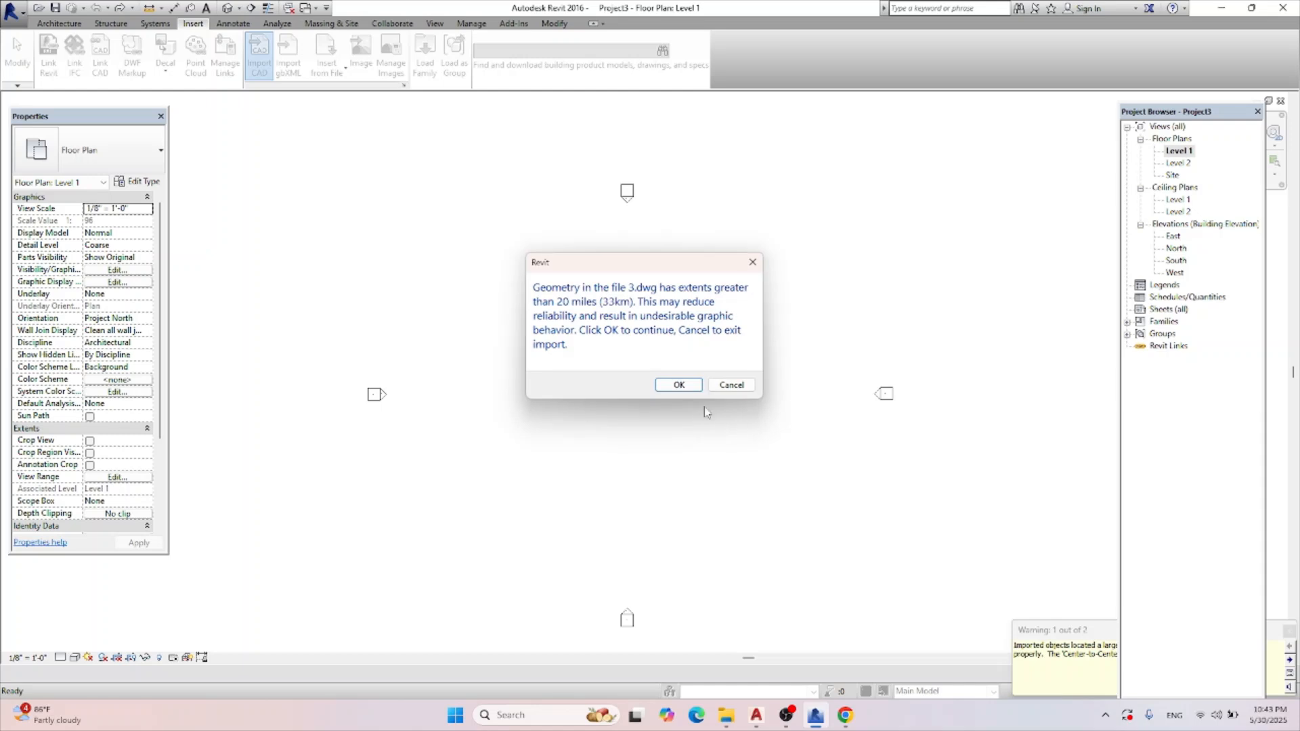
click(679, 385)
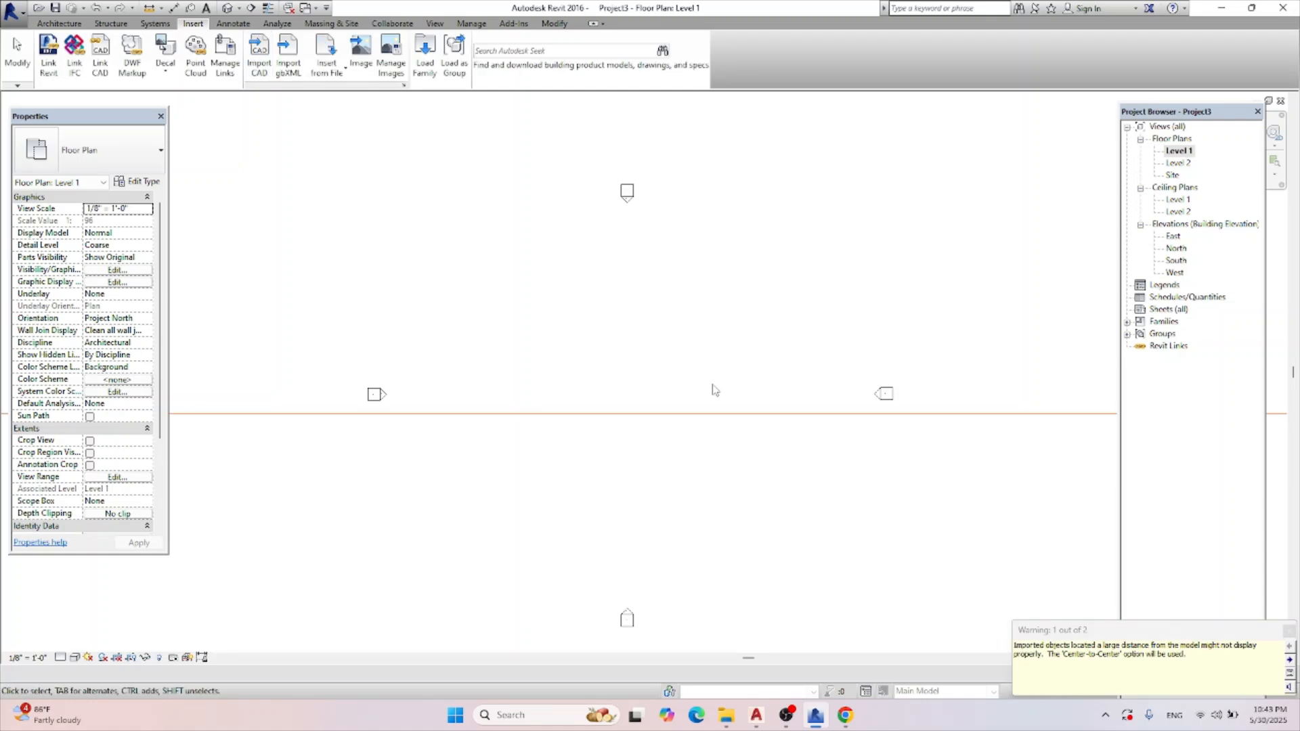
double_click(1176, 163)
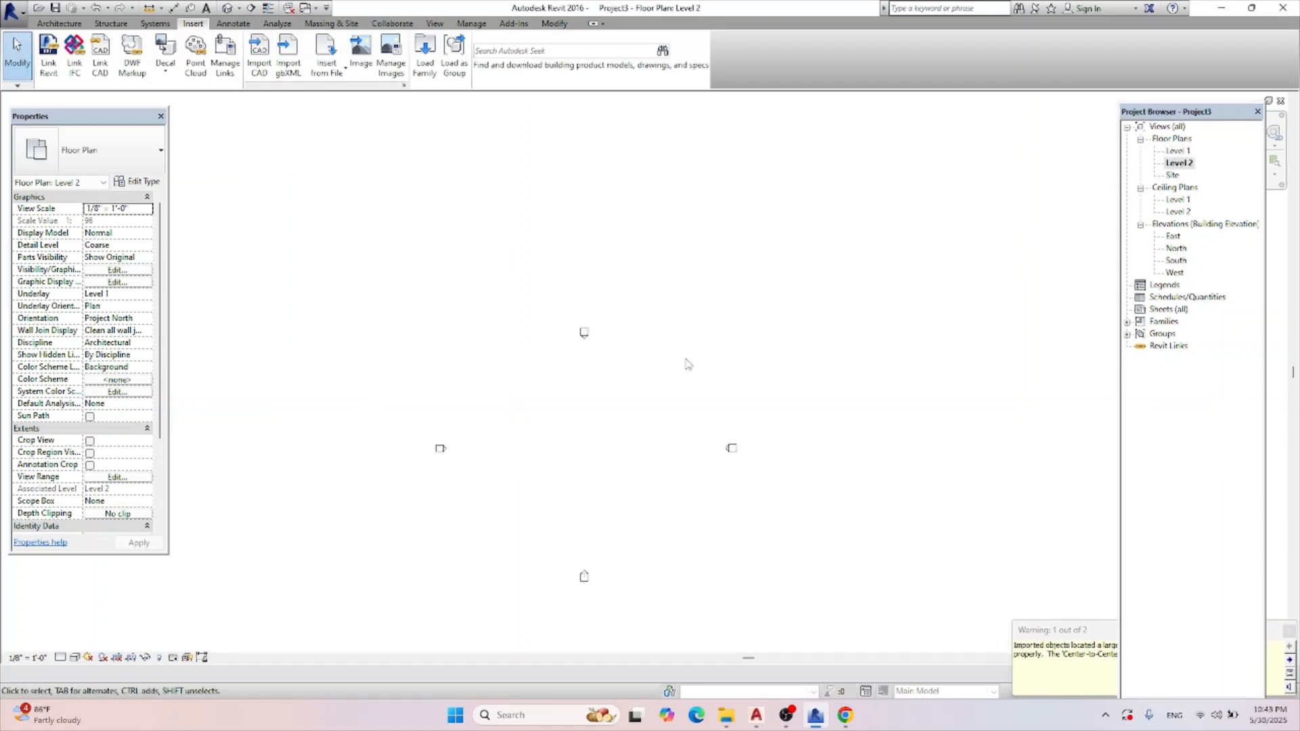
Return to the Level 1 floor plan, undo the last drawing import, and open the Level 2 floor plan.
scroll(628, 428, up, 2)
double_click(1178, 150)
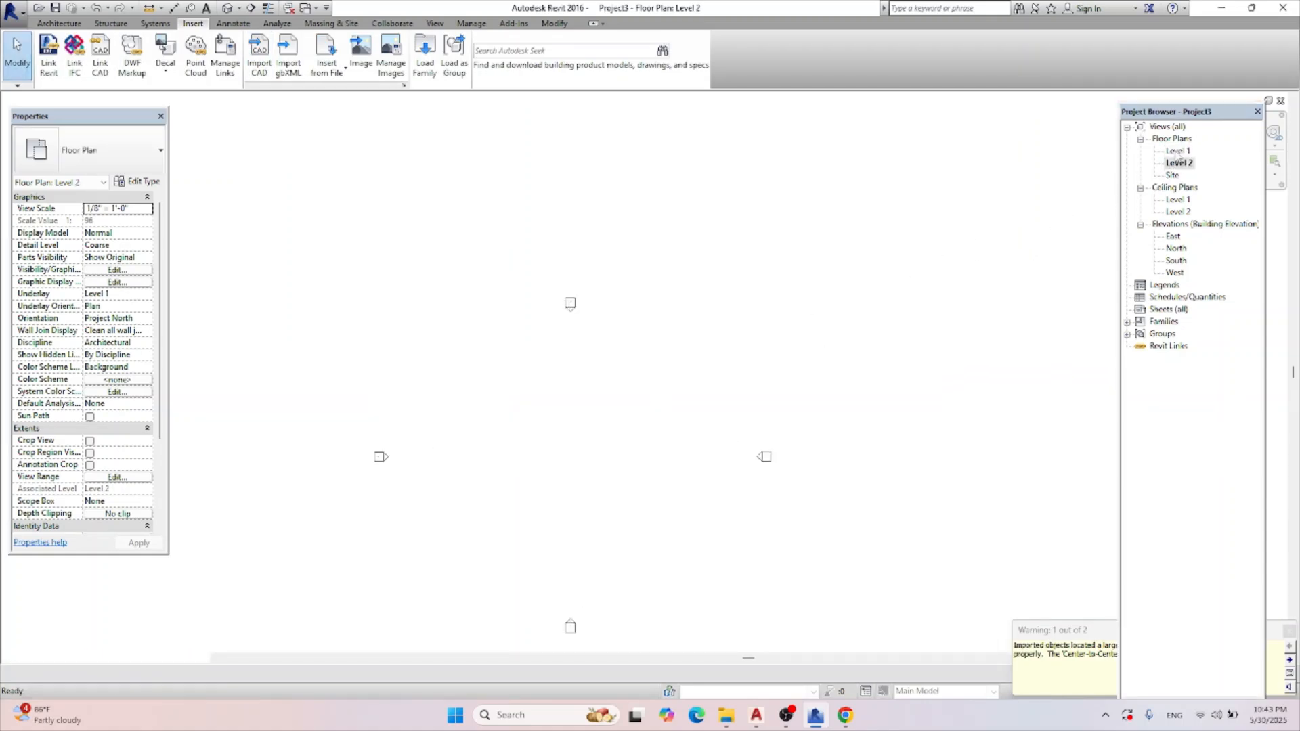
key(ctrl+z)
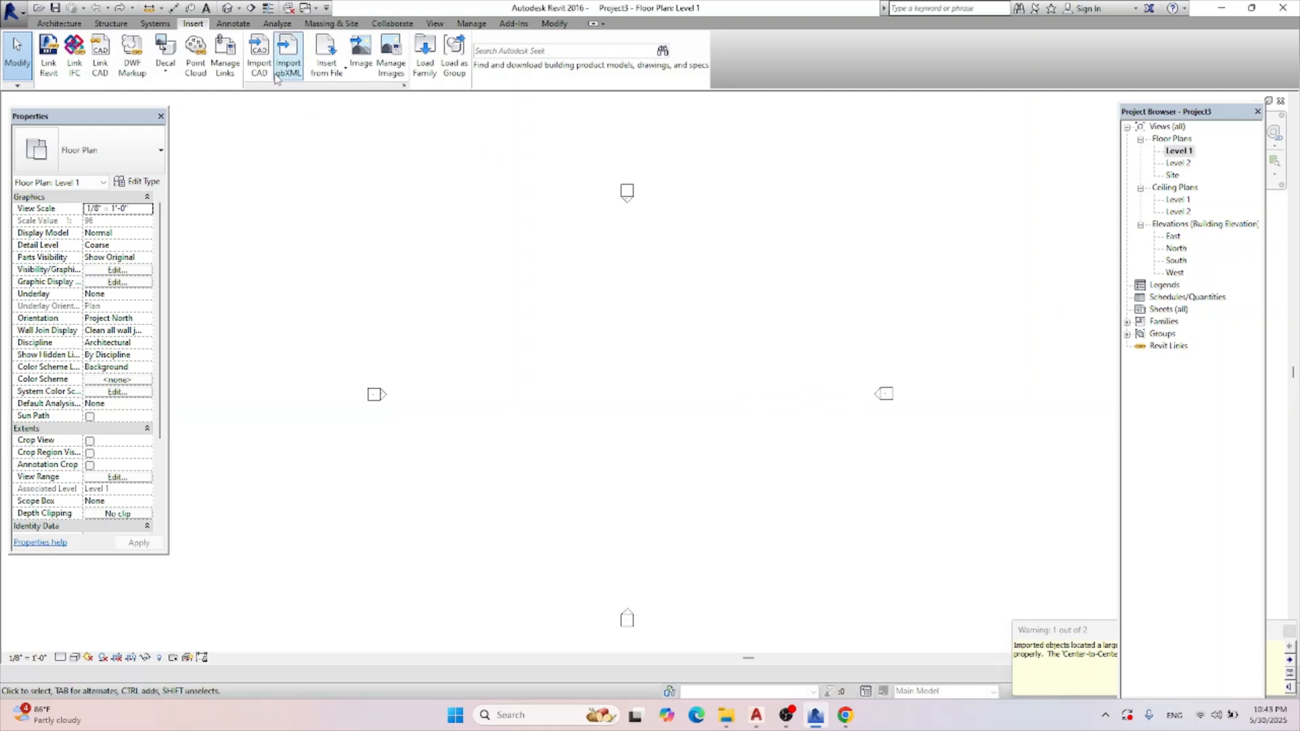
double_click(1176, 165)
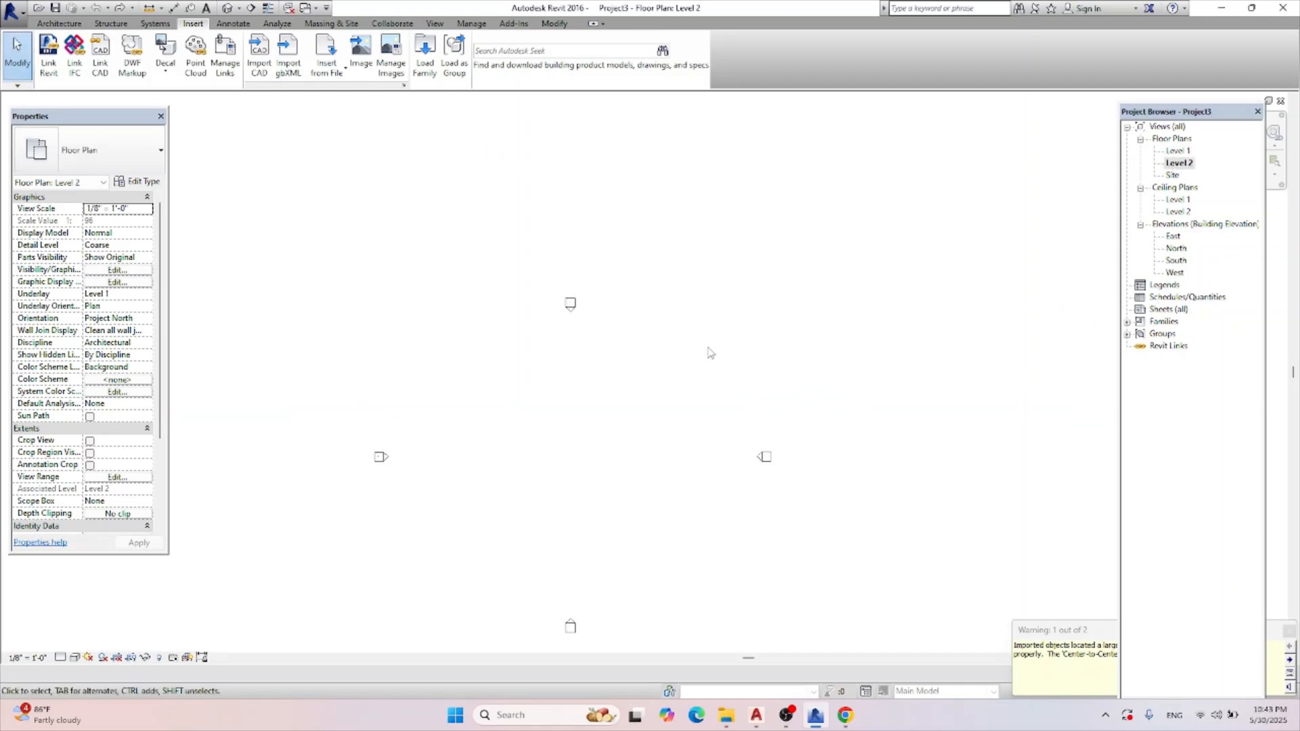
Import drawing 3 into Level 2 with Current view only turned on and Auto - Origin to Origin positioning, accepting the large extents.
click(259, 54)
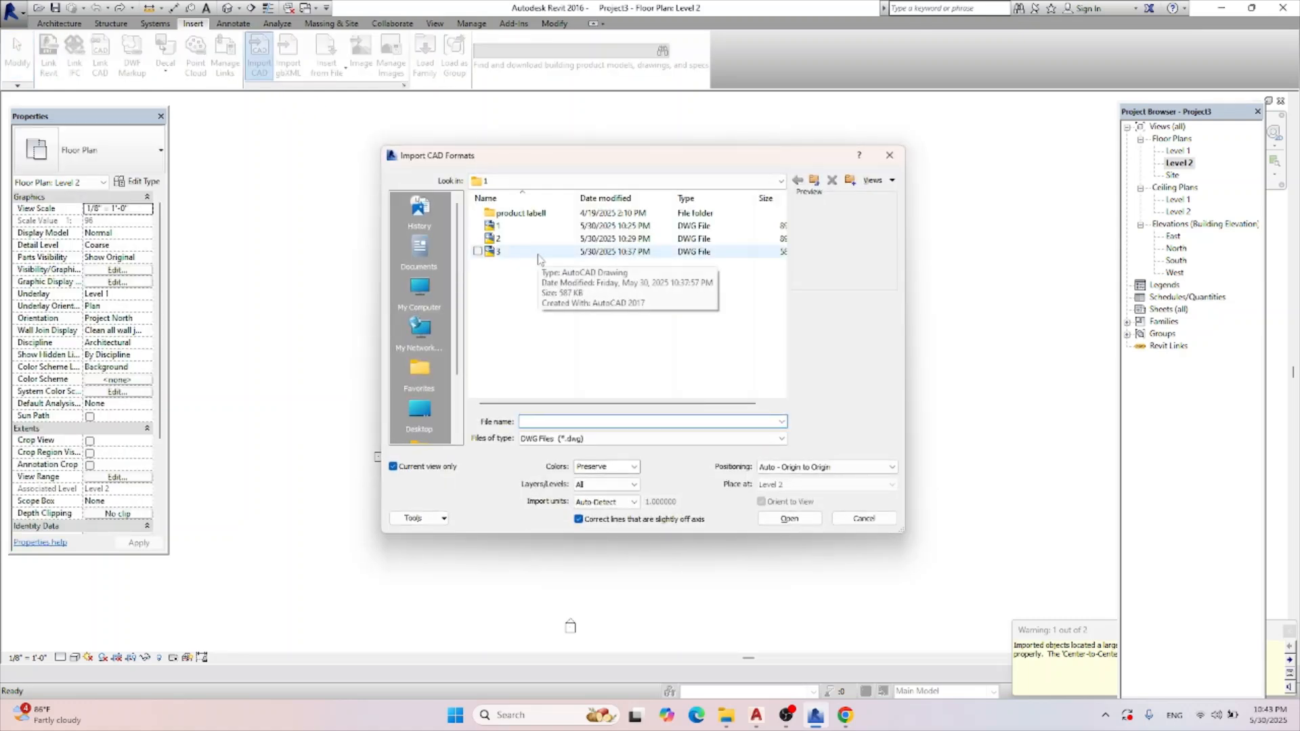
click(538, 252)
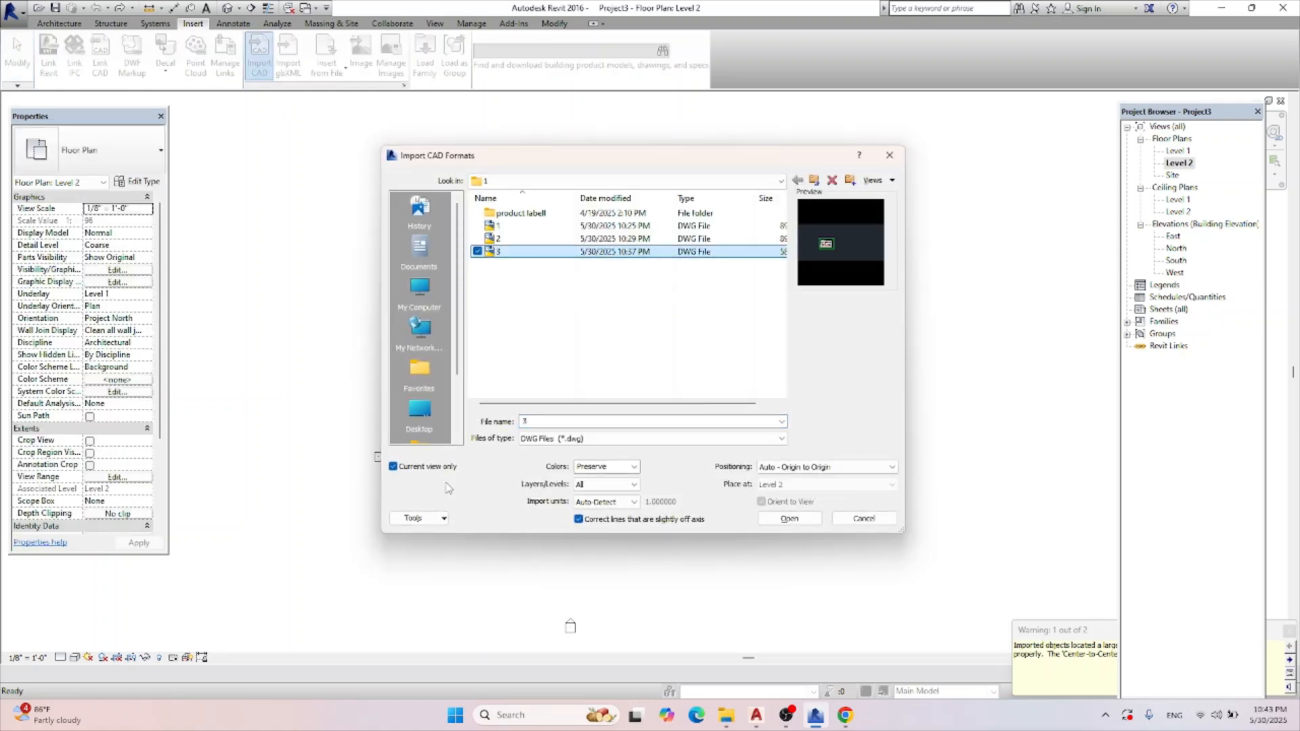
click(393, 466)
click(782, 485)
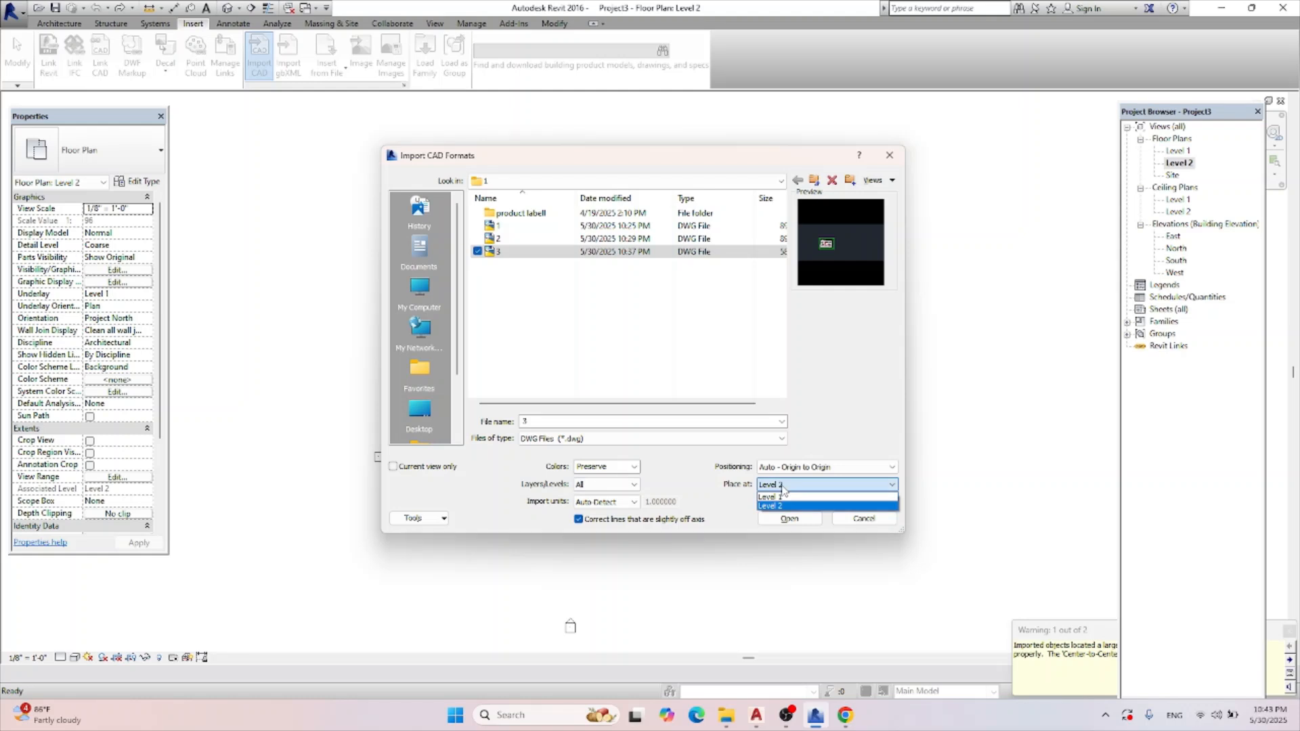
click(782, 486)
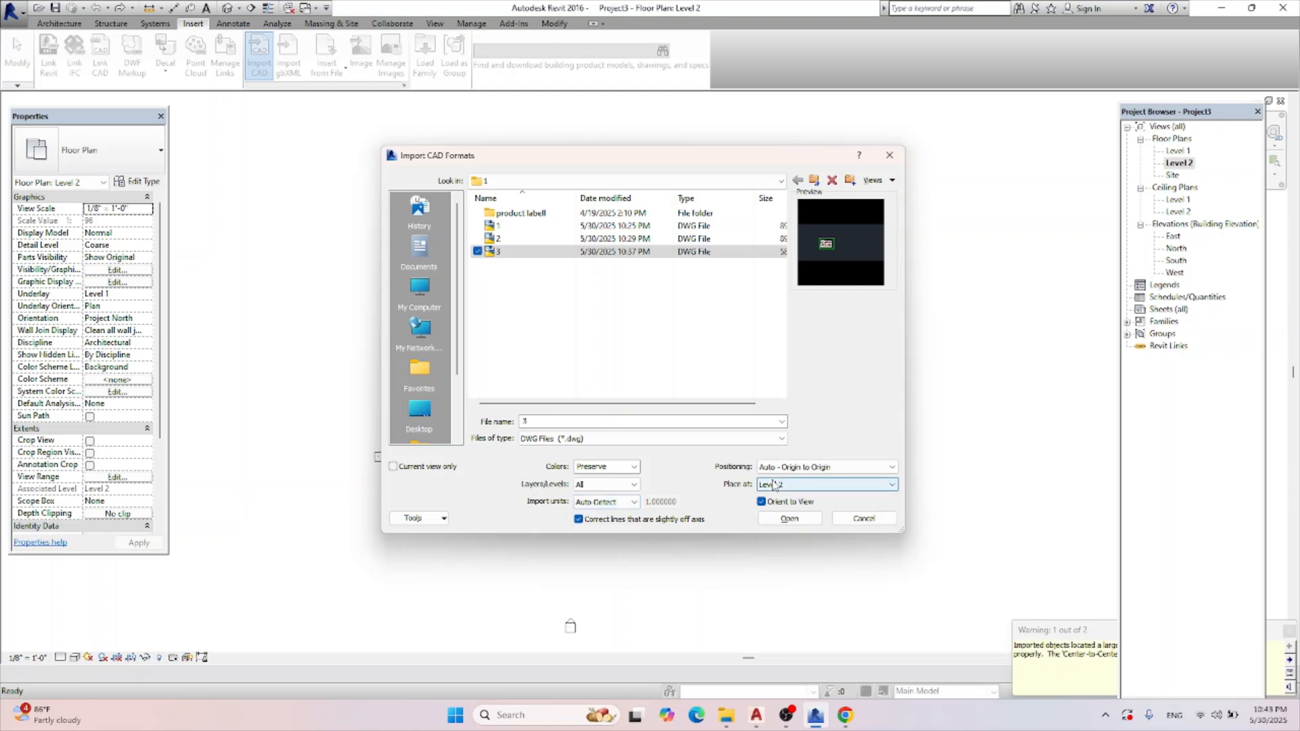
click(426, 467)
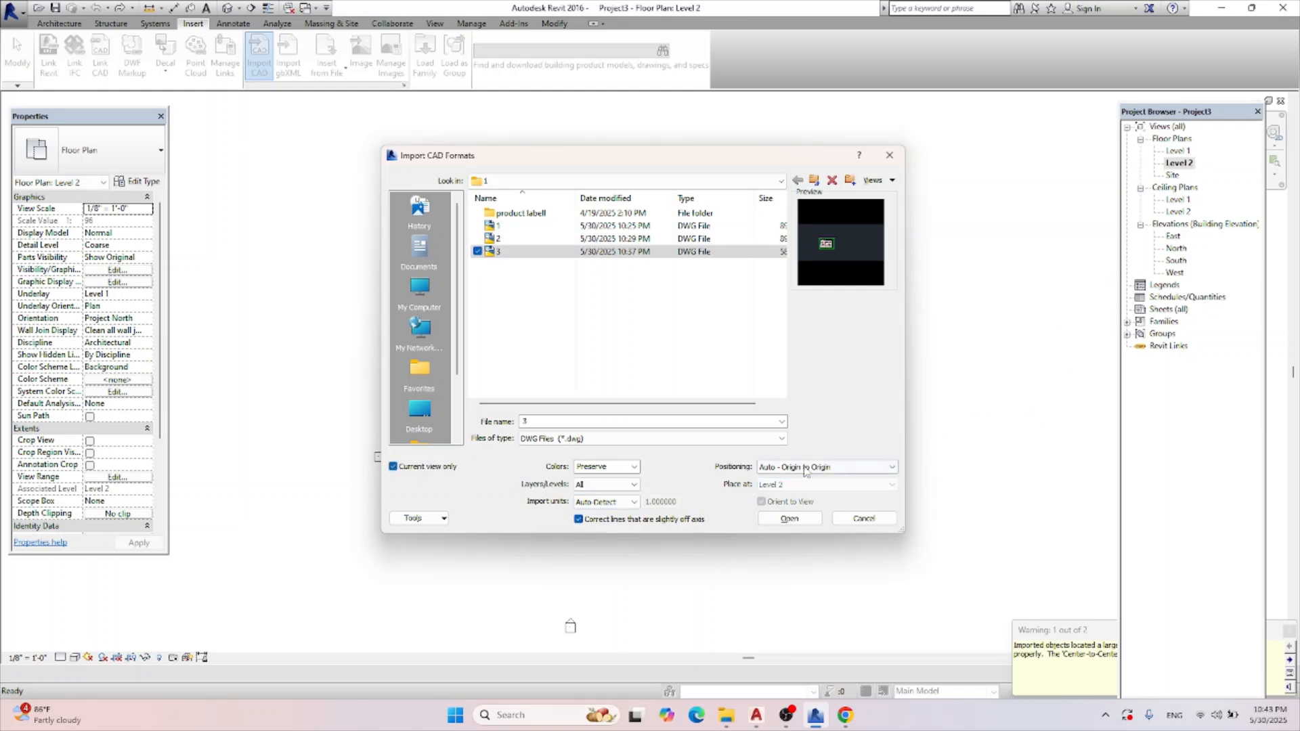
double_click(559, 254)
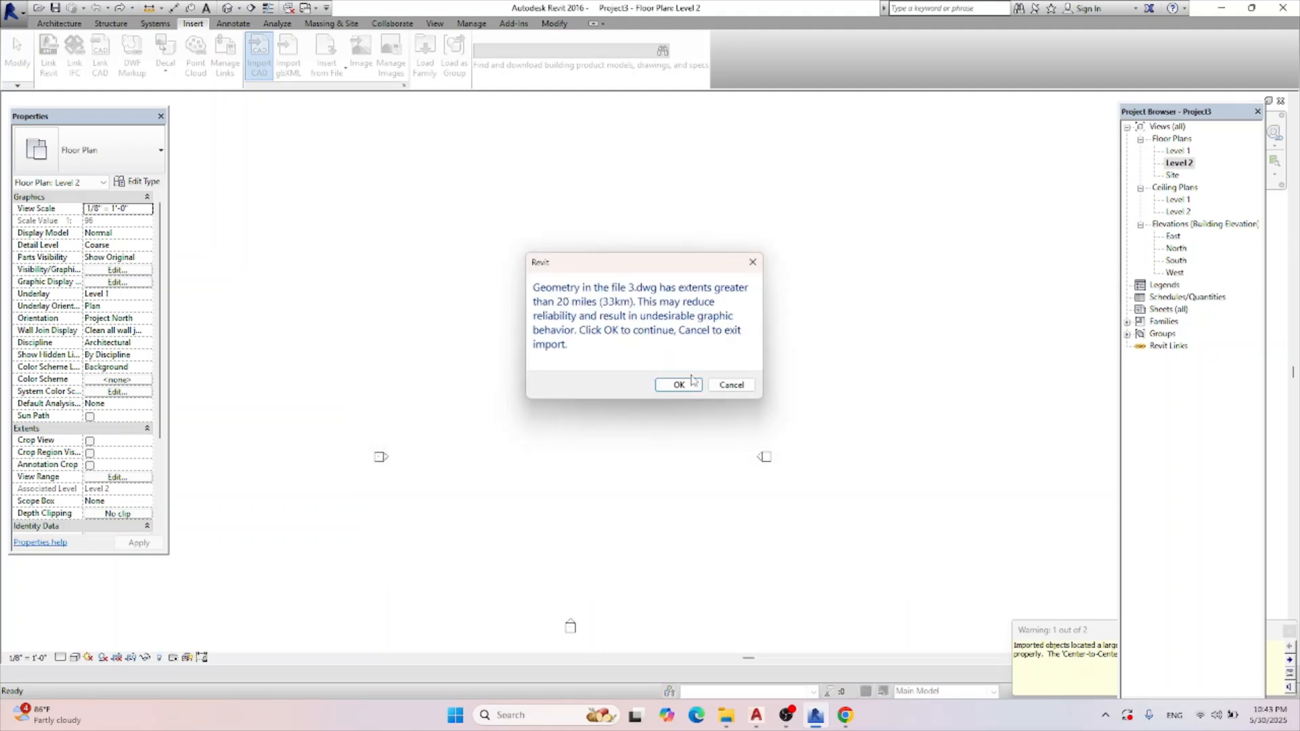
click(679, 384)
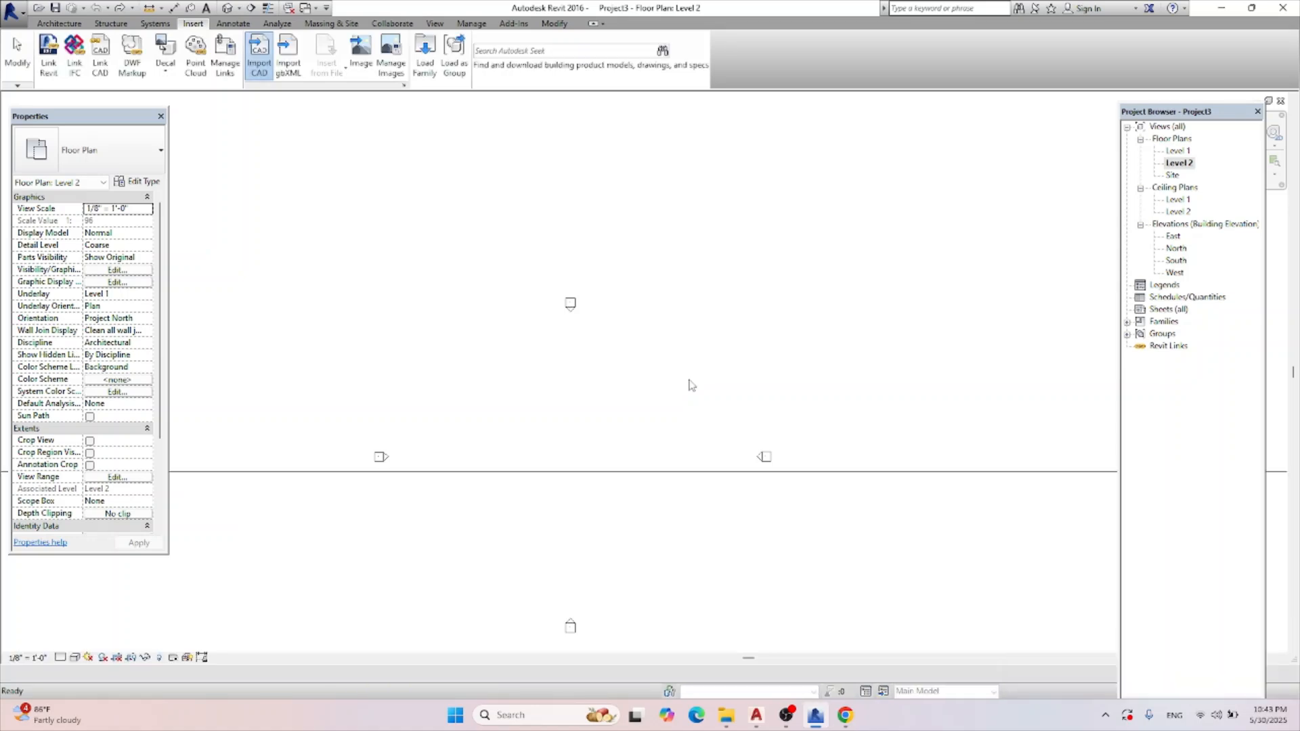
Check the Level 1 floor plan for the drawing imported into Level 2.
double_click(1179, 150)
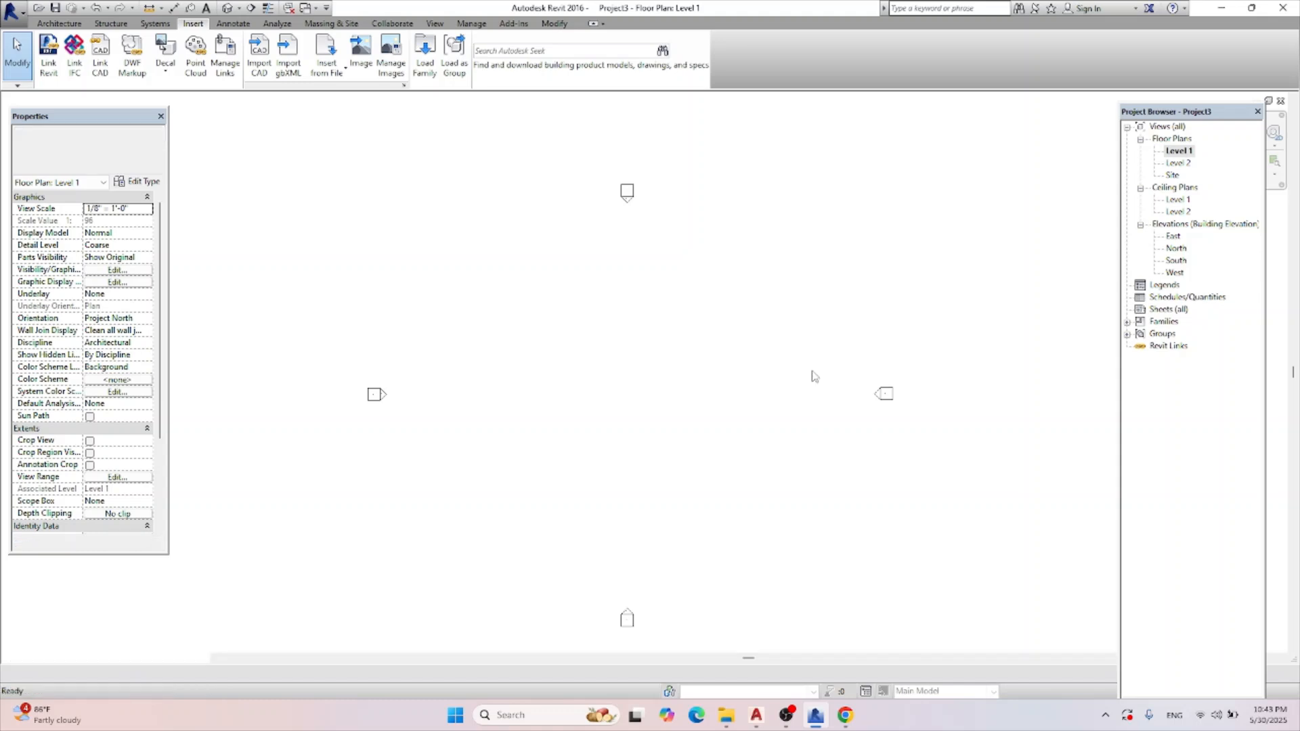
key(d)
key(e)
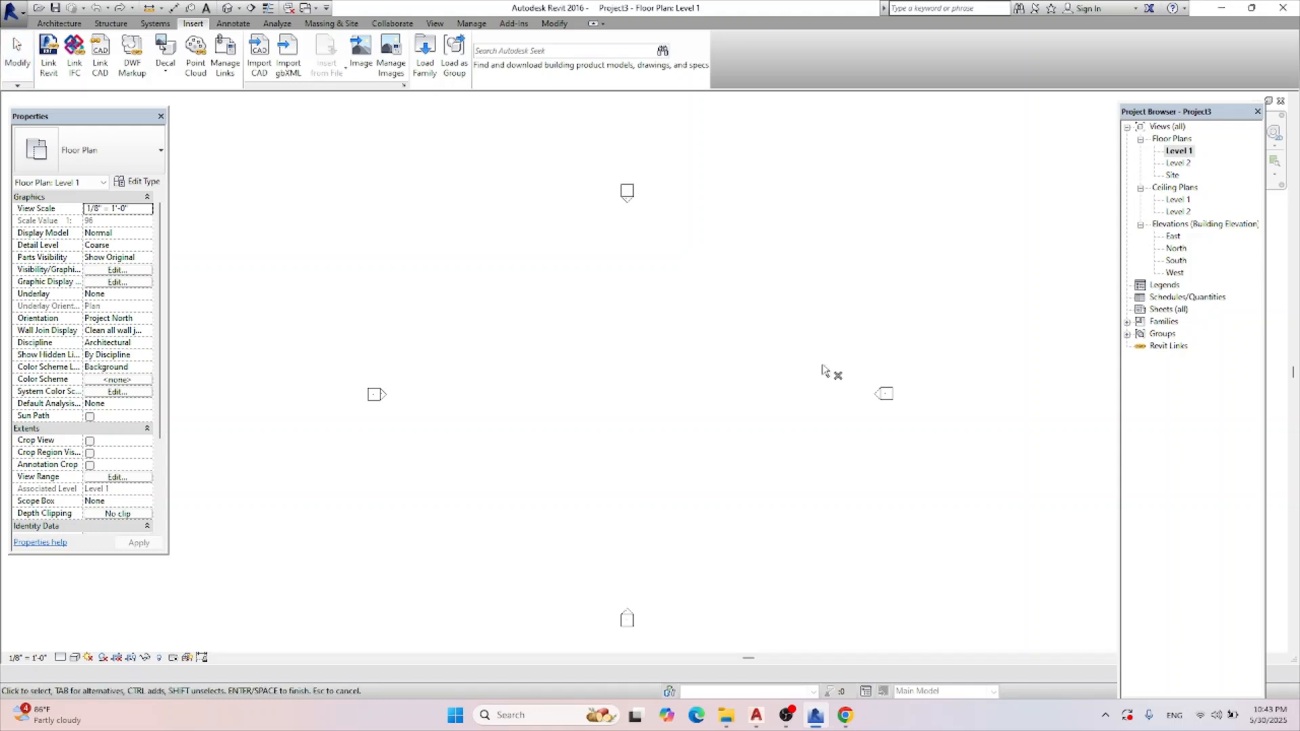
key(Escape)
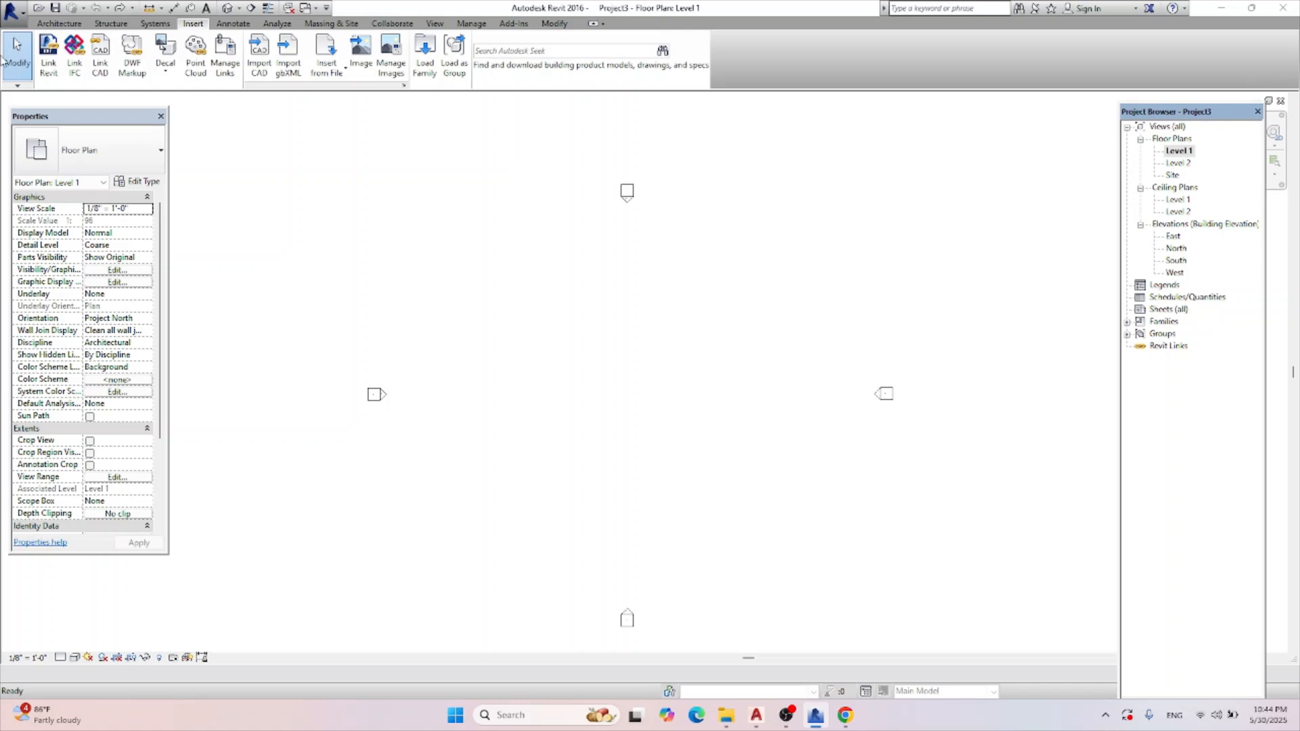
Link CAD drawing 3 into Level 1 with Current view only on and Auto - Origin to Origin positioning, and inspect the linked plan.
click(101, 65)
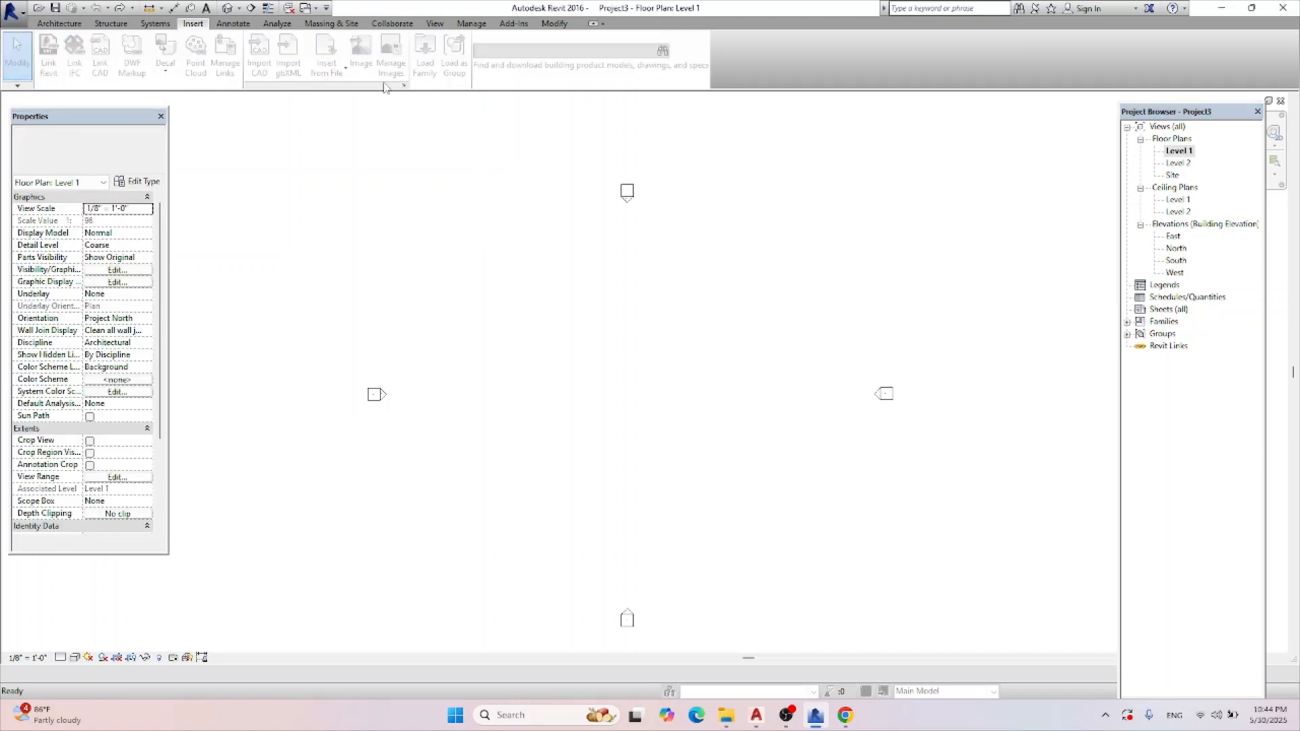
click(575, 252)
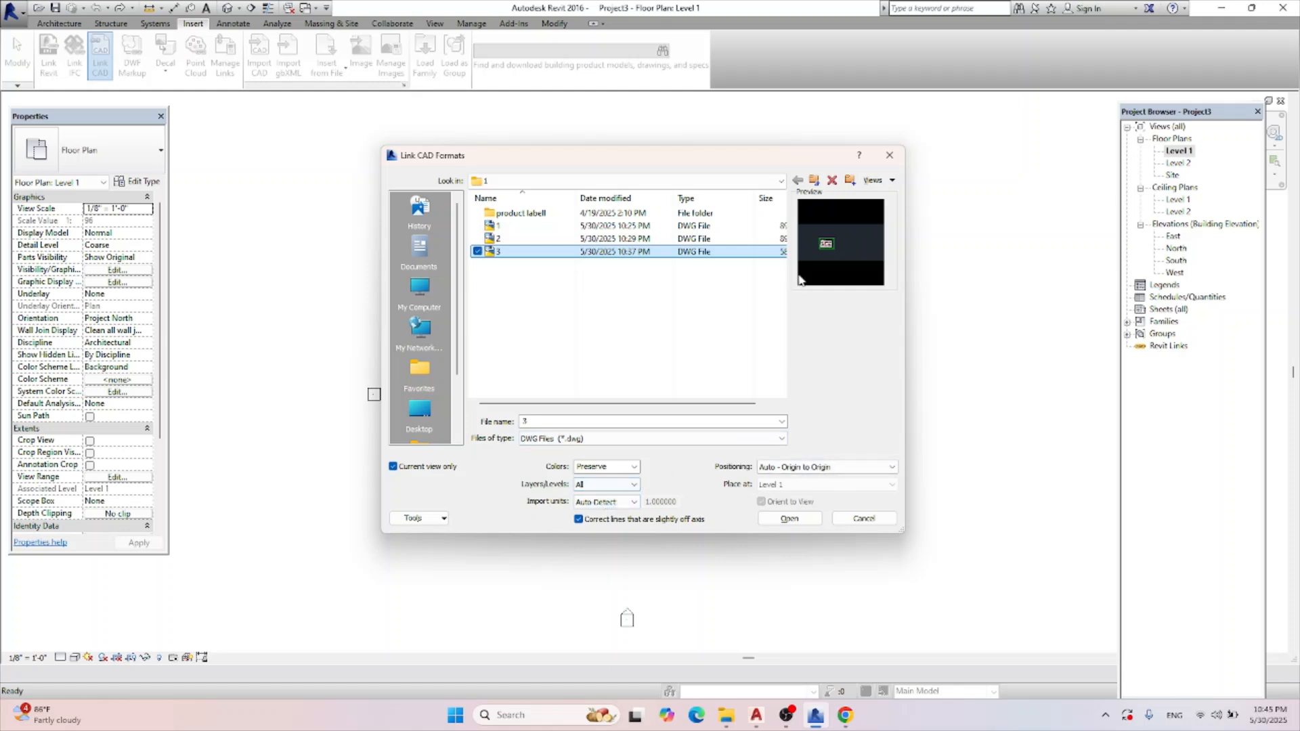
double_click(682, 259)
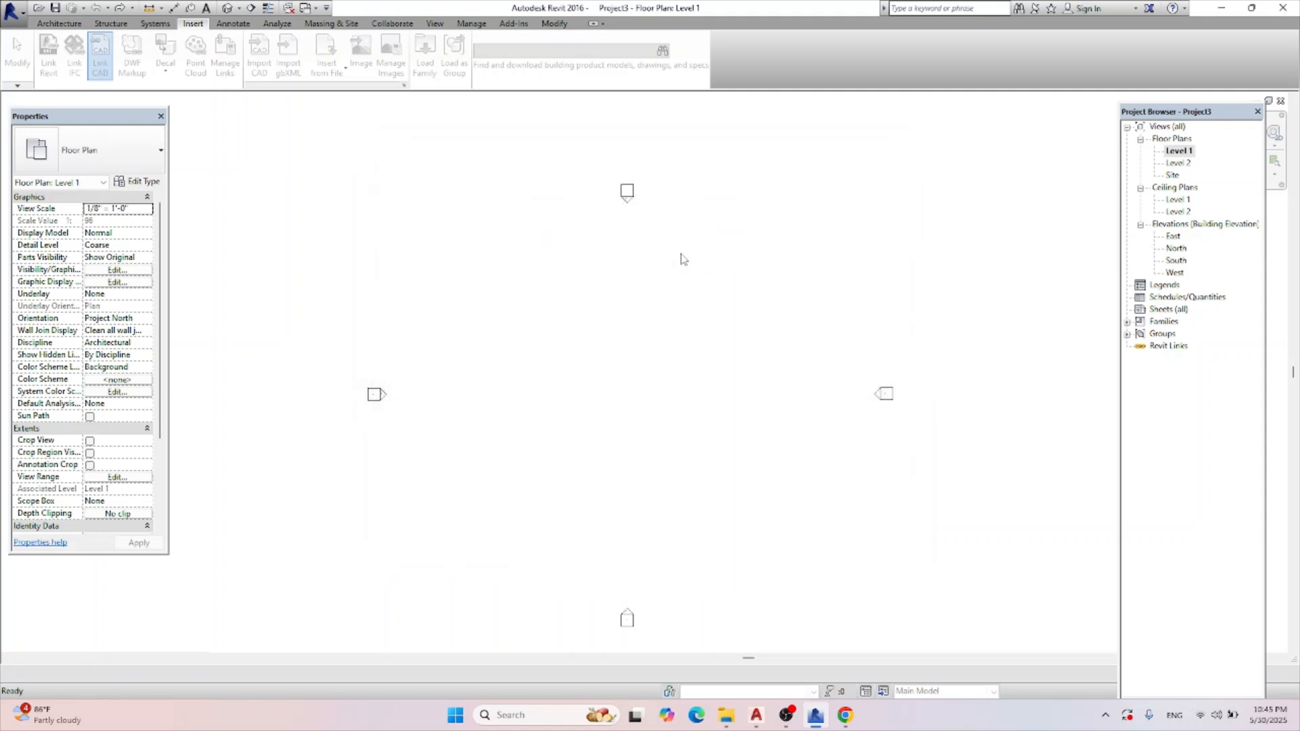
click(680, 385)
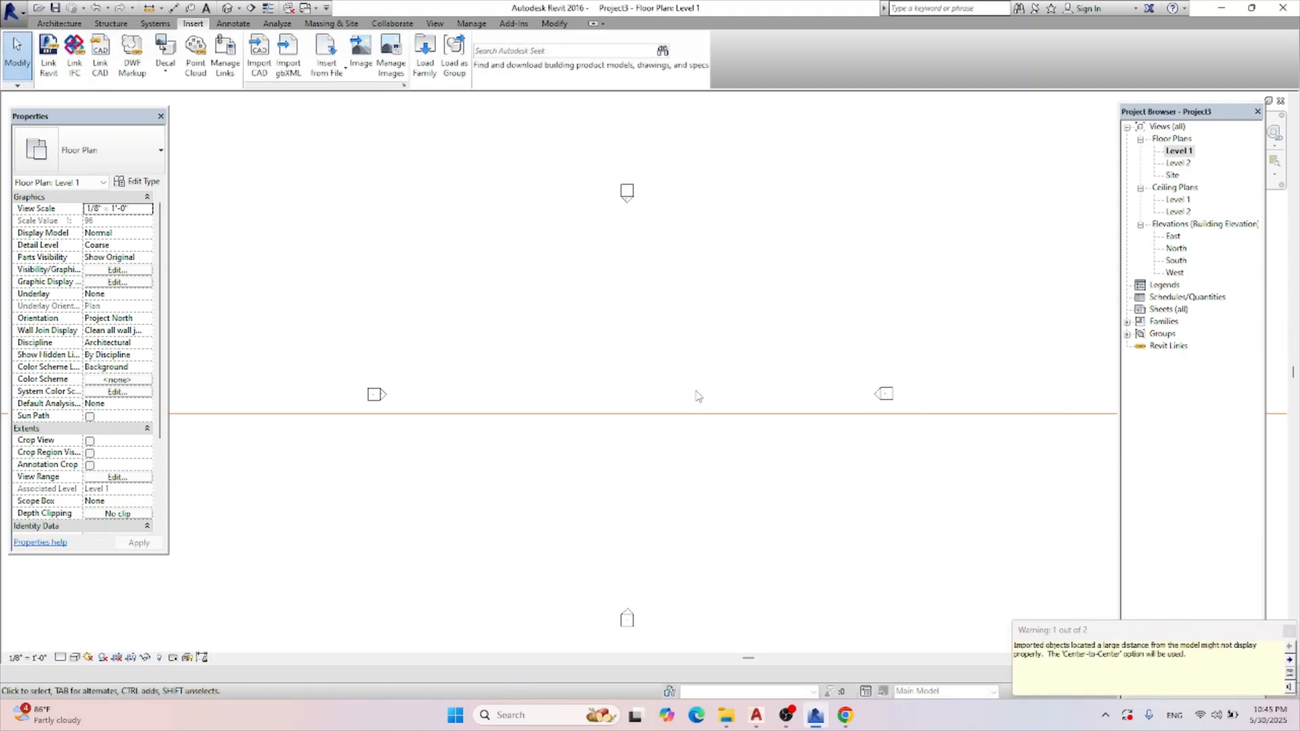
scroll(697, 392, down, 3)
scroll(729, 443, down, 12)
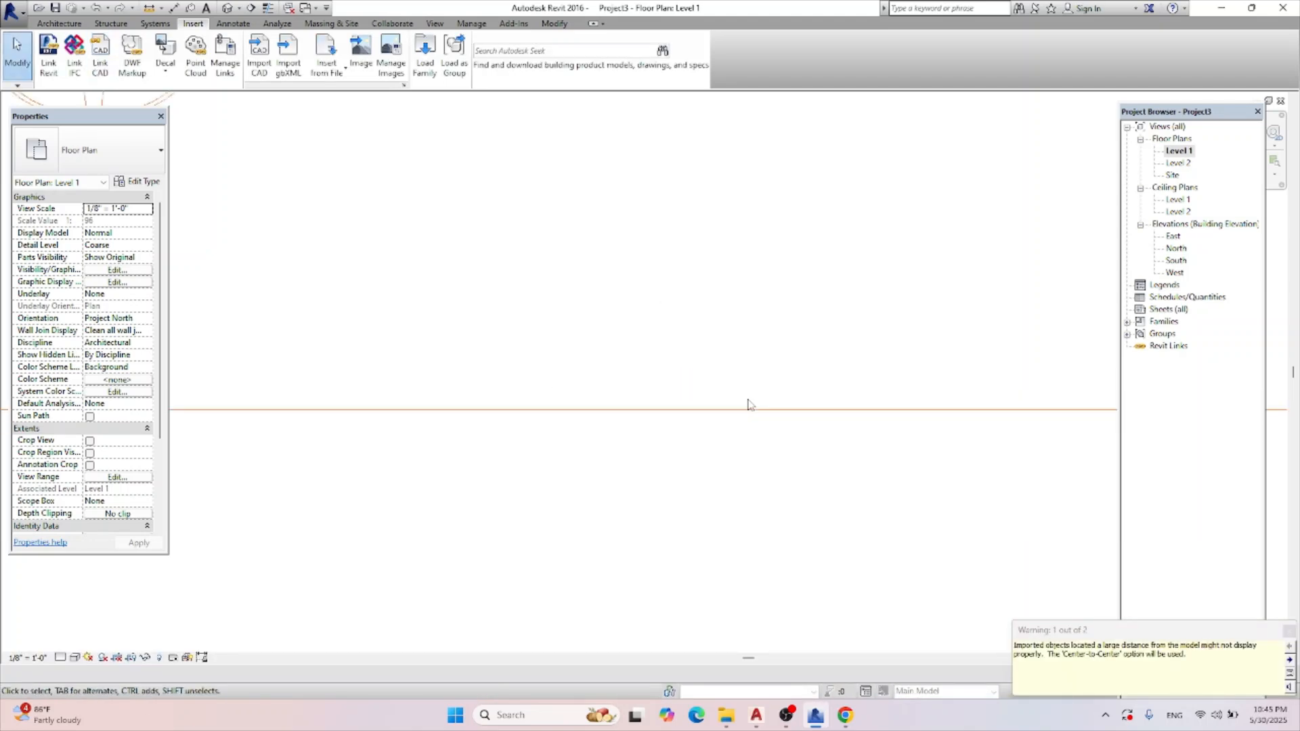
scroll(748, 404, down, 8)
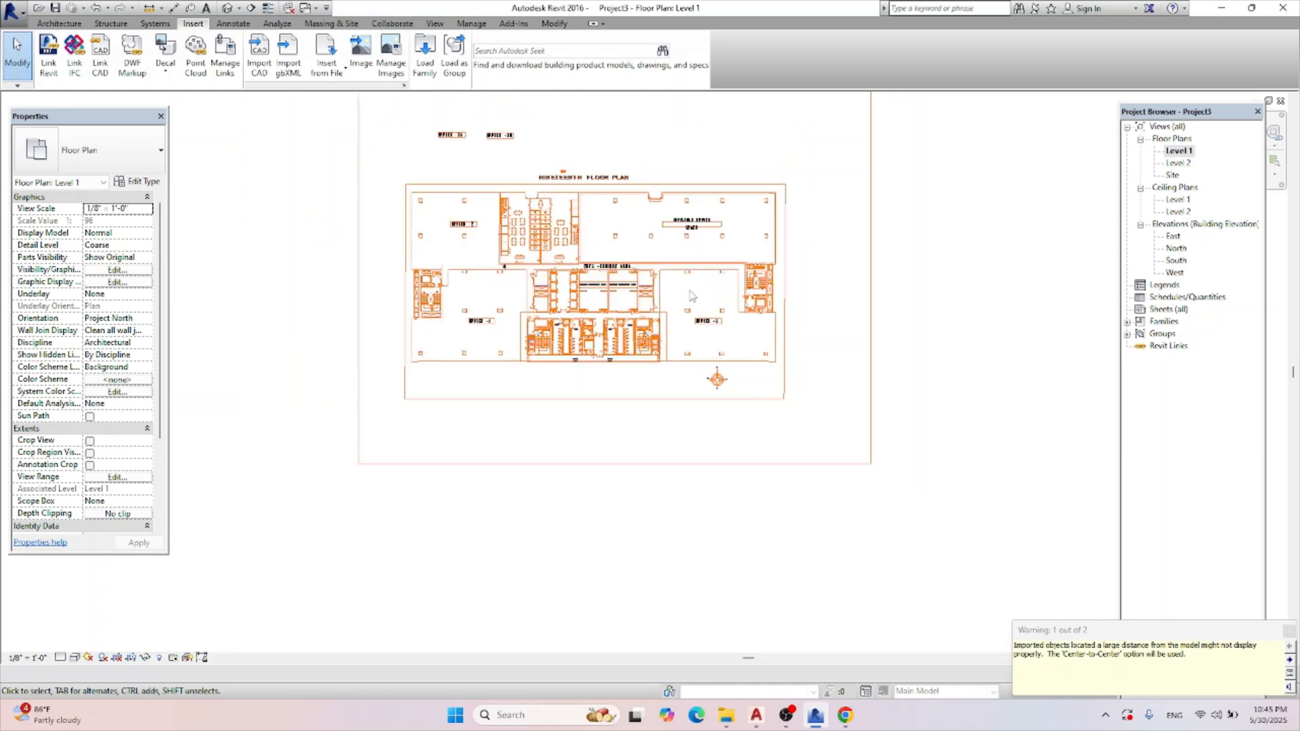
scroll(594, 288, up, 1)
scroll(594, 288, up, 3)
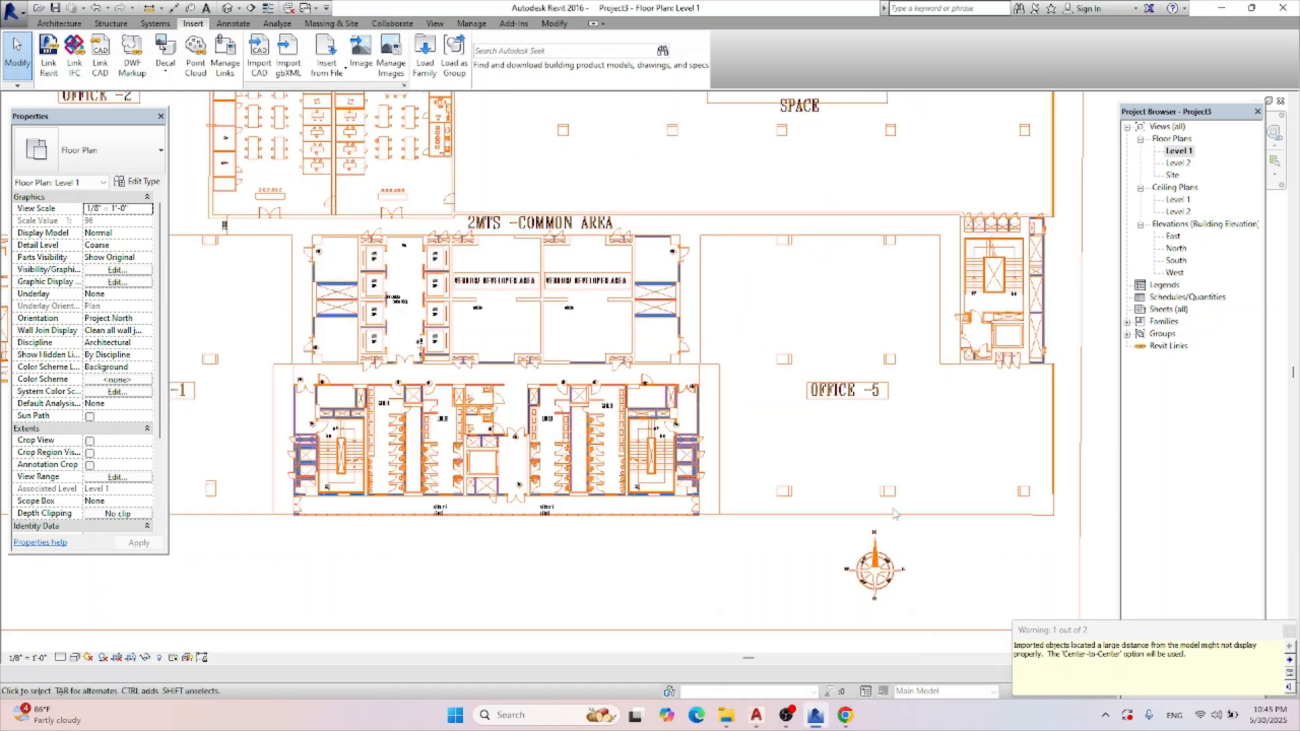
Switch to AutoCAD and compare the source drawing 3.dwg with the plan linked in Revit's Level 1 view.
click(724, 637)
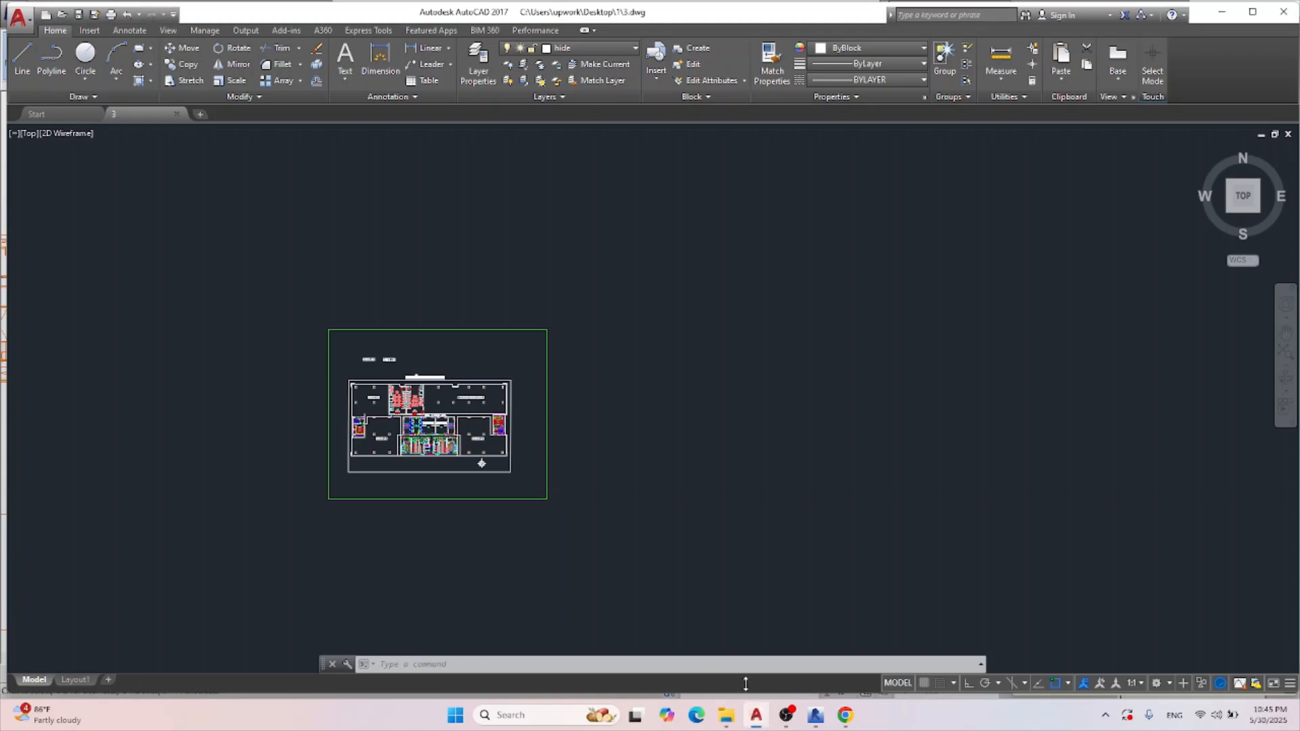
scroll(349, 428, up, 1)
scroll(604, 441, down, 5)
scroll(652, 453, up, 6)
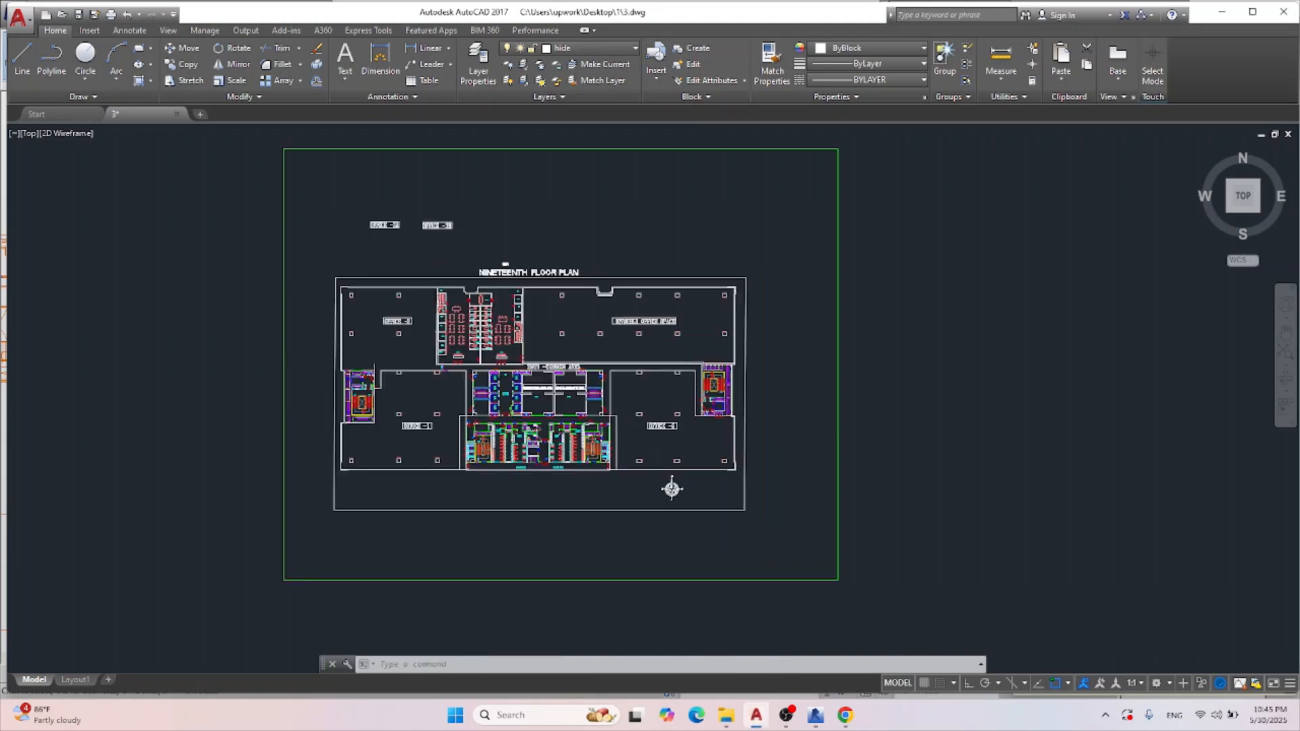
scroll(666, 424, down, 2)
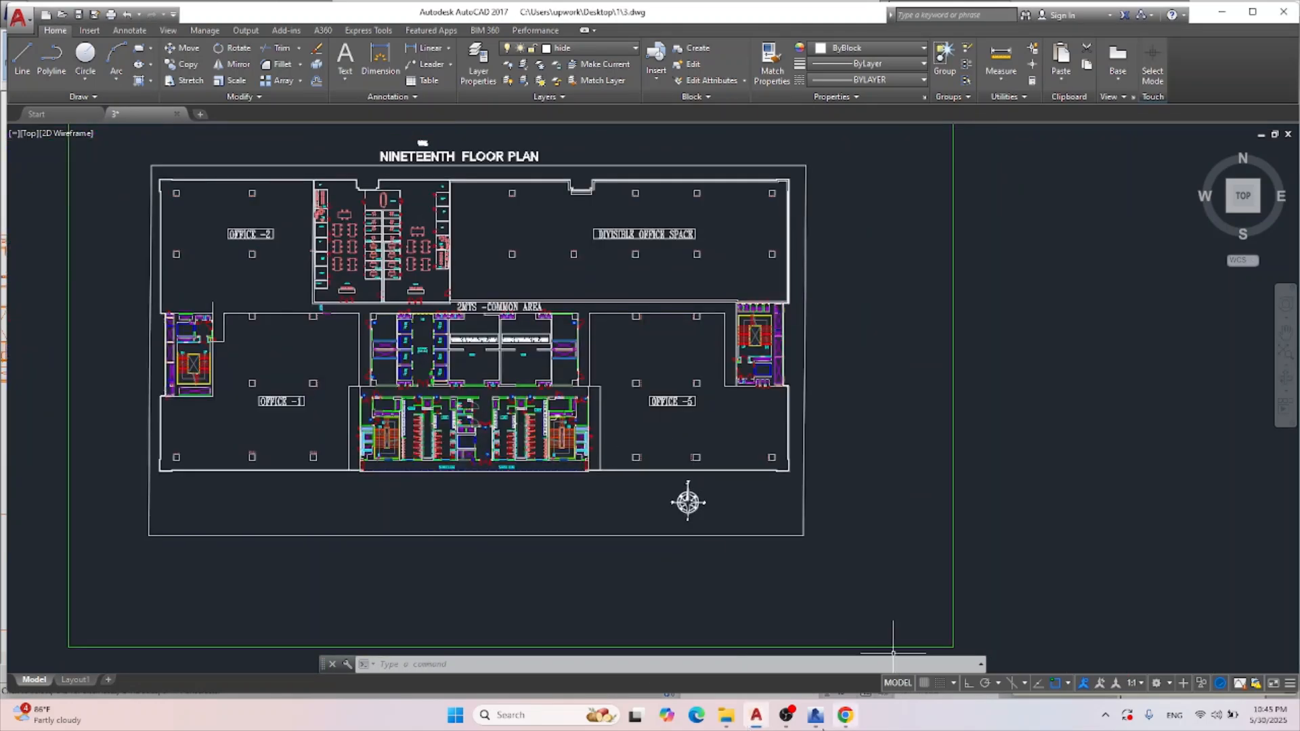
click(816, 723)
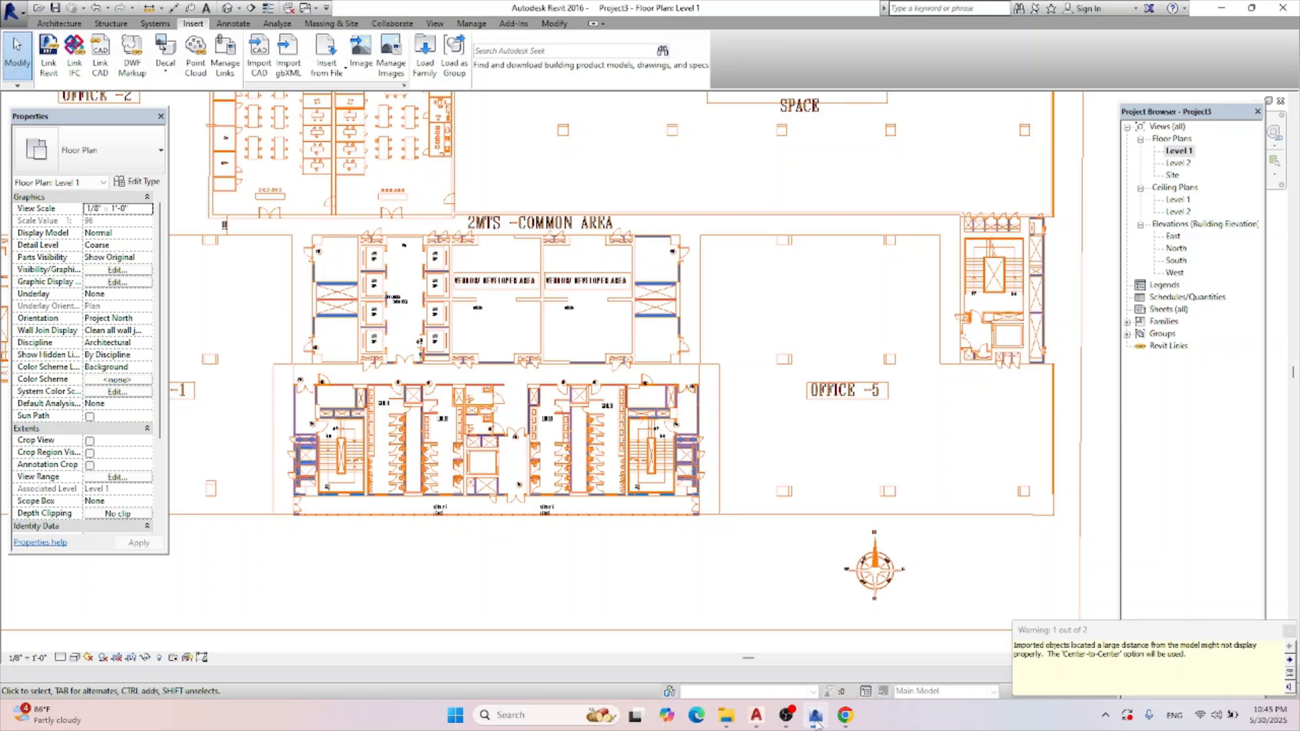
click(816, 723)
click(815, 724)
click(815, 724)
Erase the two rectangular frames around the nineteenth floor plan in the AutoCAD drawing.
click(1050, 278)
scroll(1051, 275, down, 4)
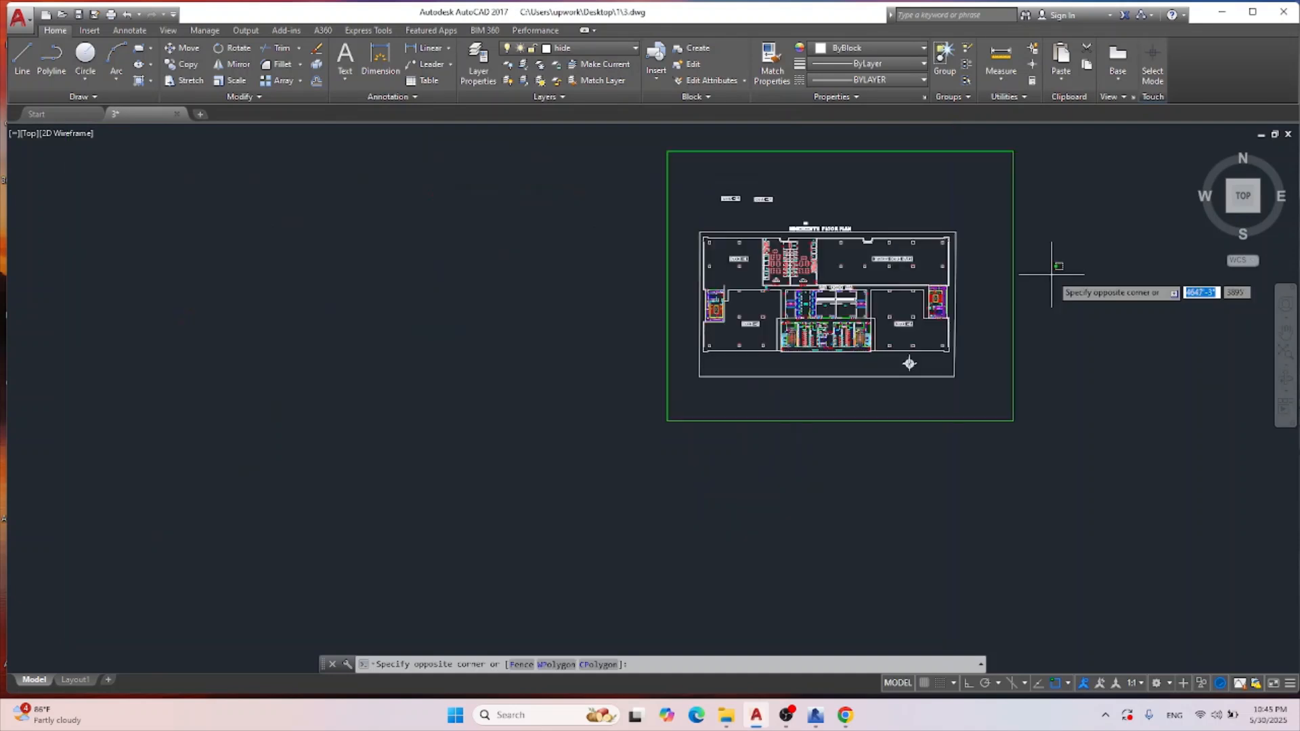
scroll(1051, 274, up, 4)
click(882, 455)
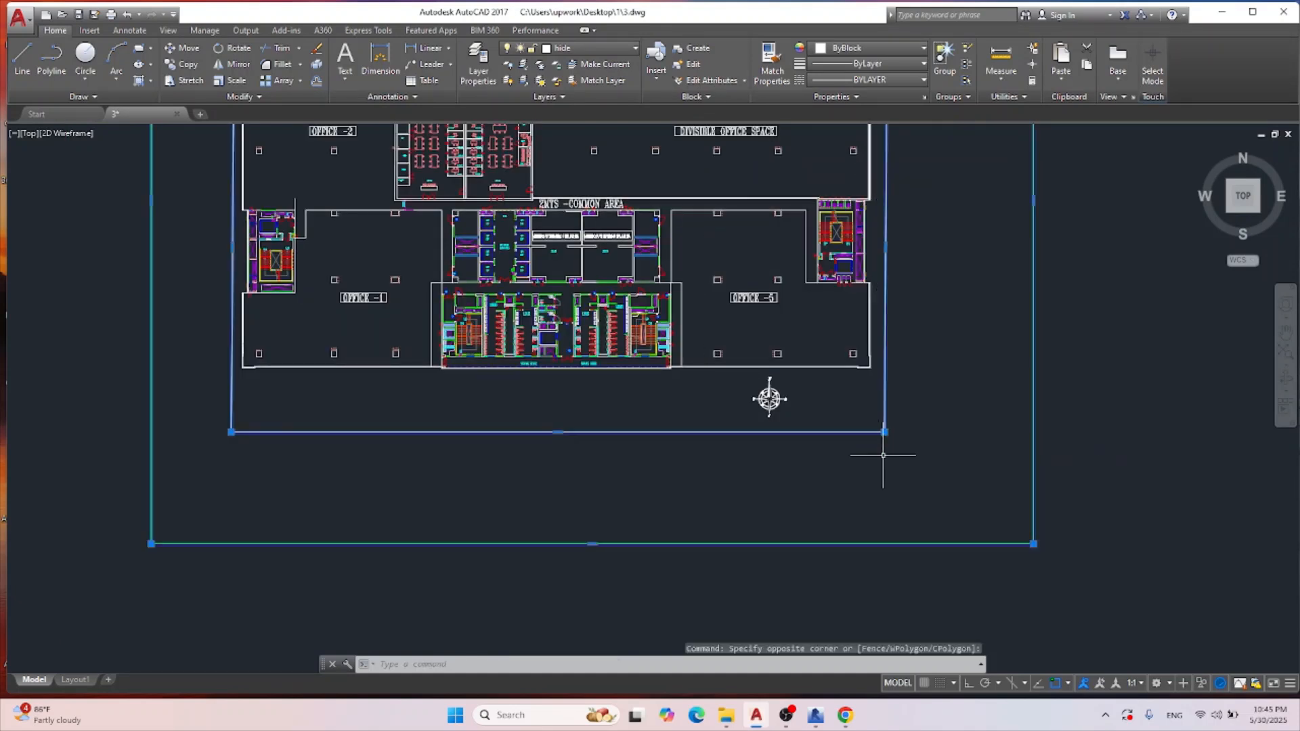
key(Delete)
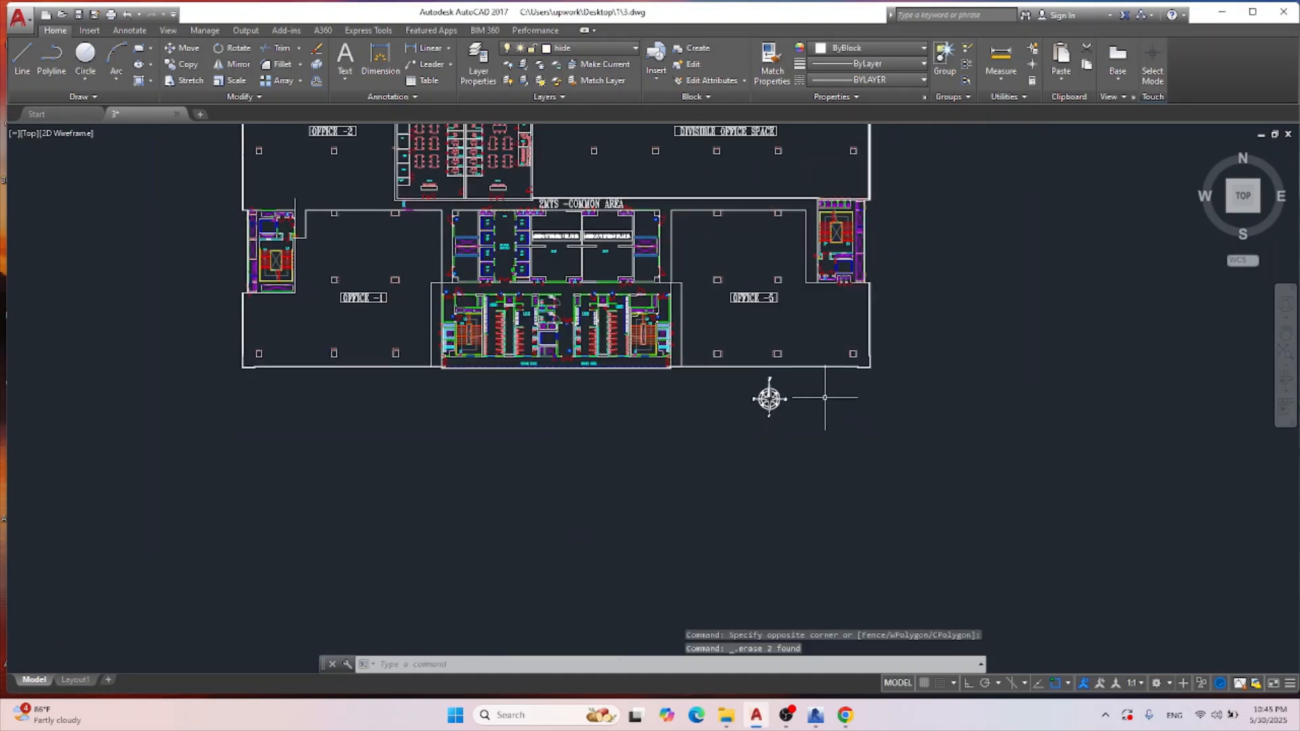
Erase the building's slab outline and the objects from the middle of the common area across Office-5, including the north symbol.
click(802, 366)
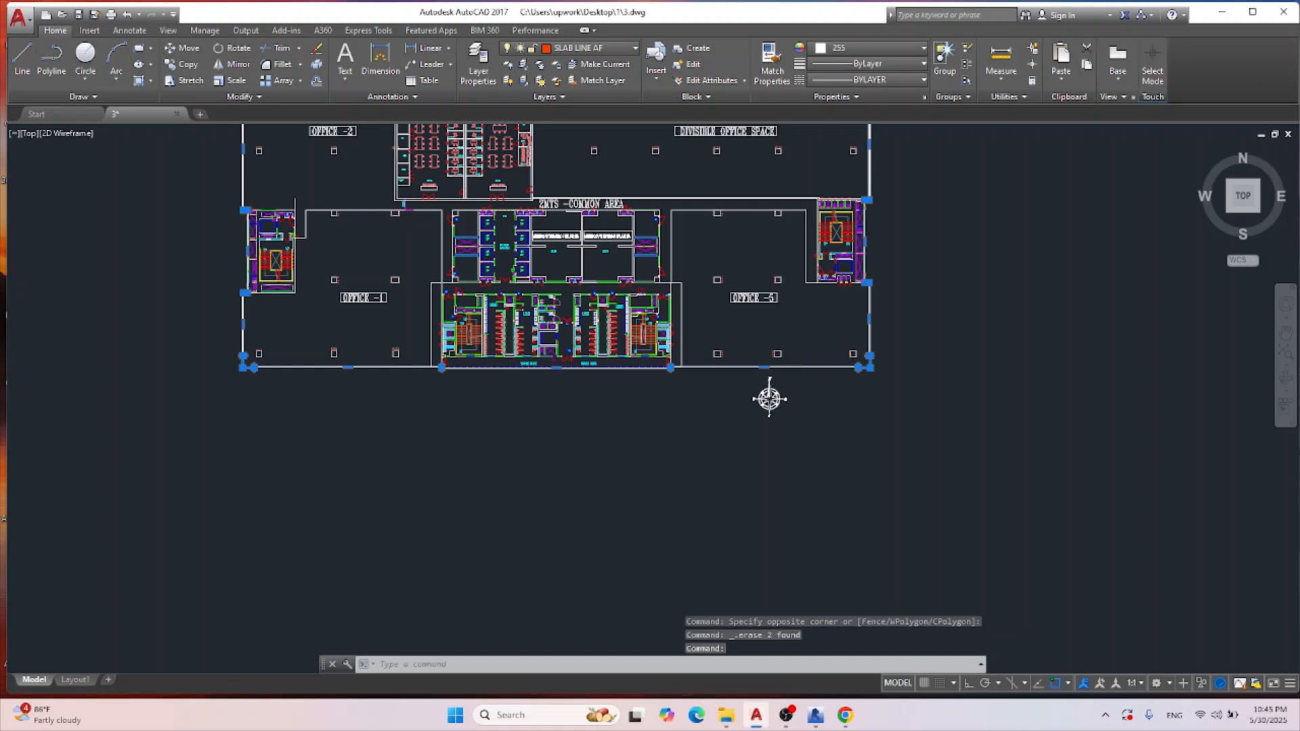
key(Delete)
click(850, 481)
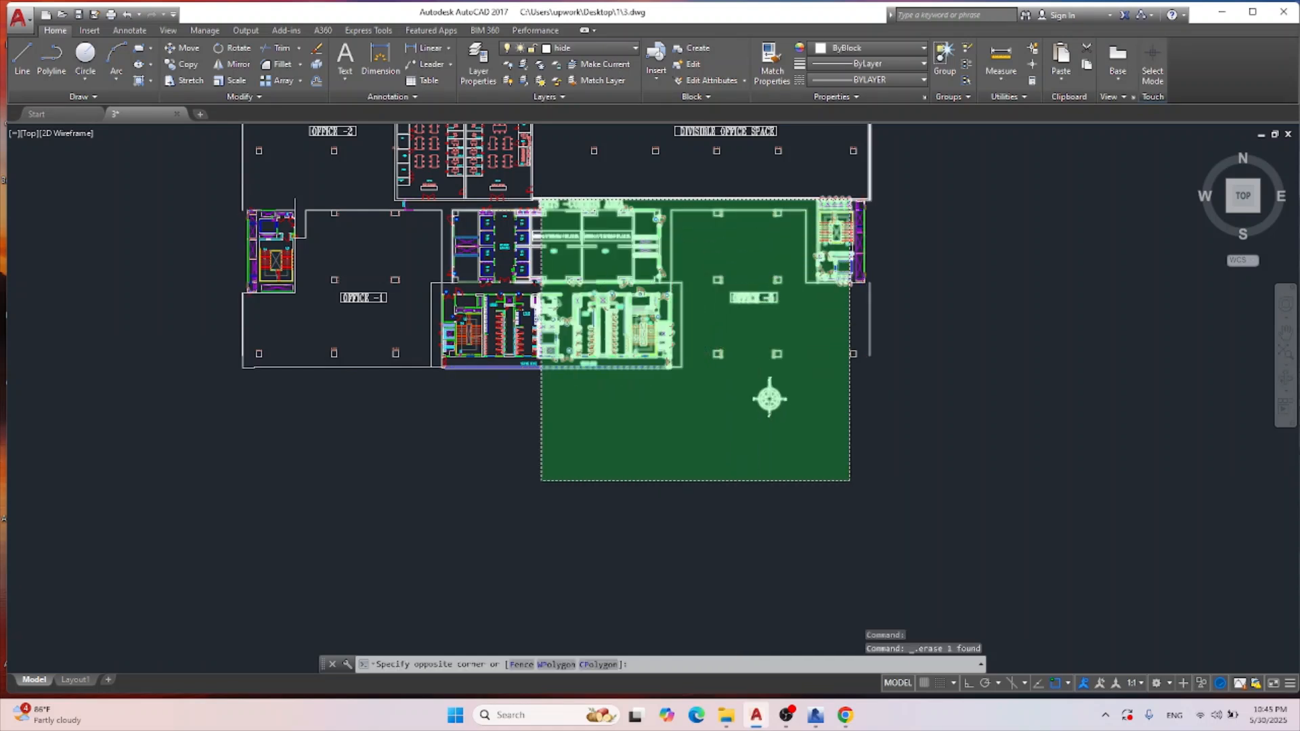
click(541, 199)
key(Delete)
scroll(759, 367, down, 5)
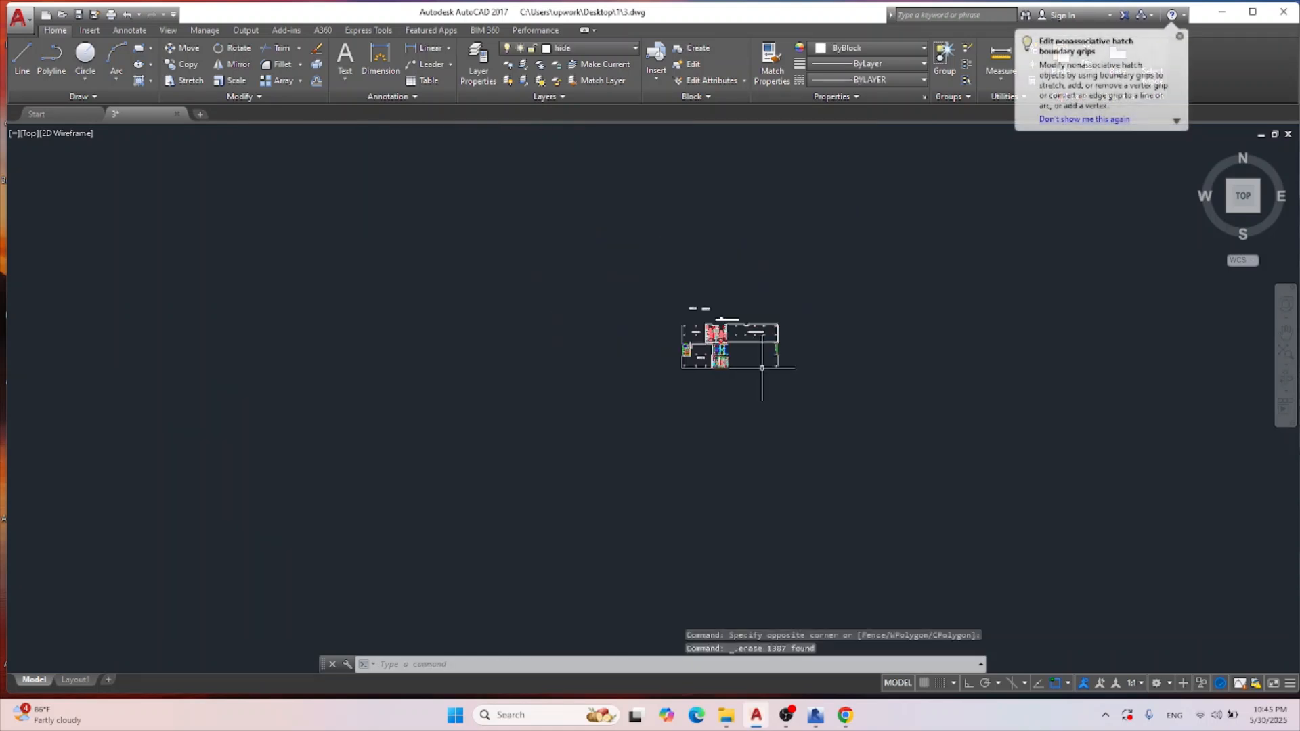
scroll(762, 368, up, 6)
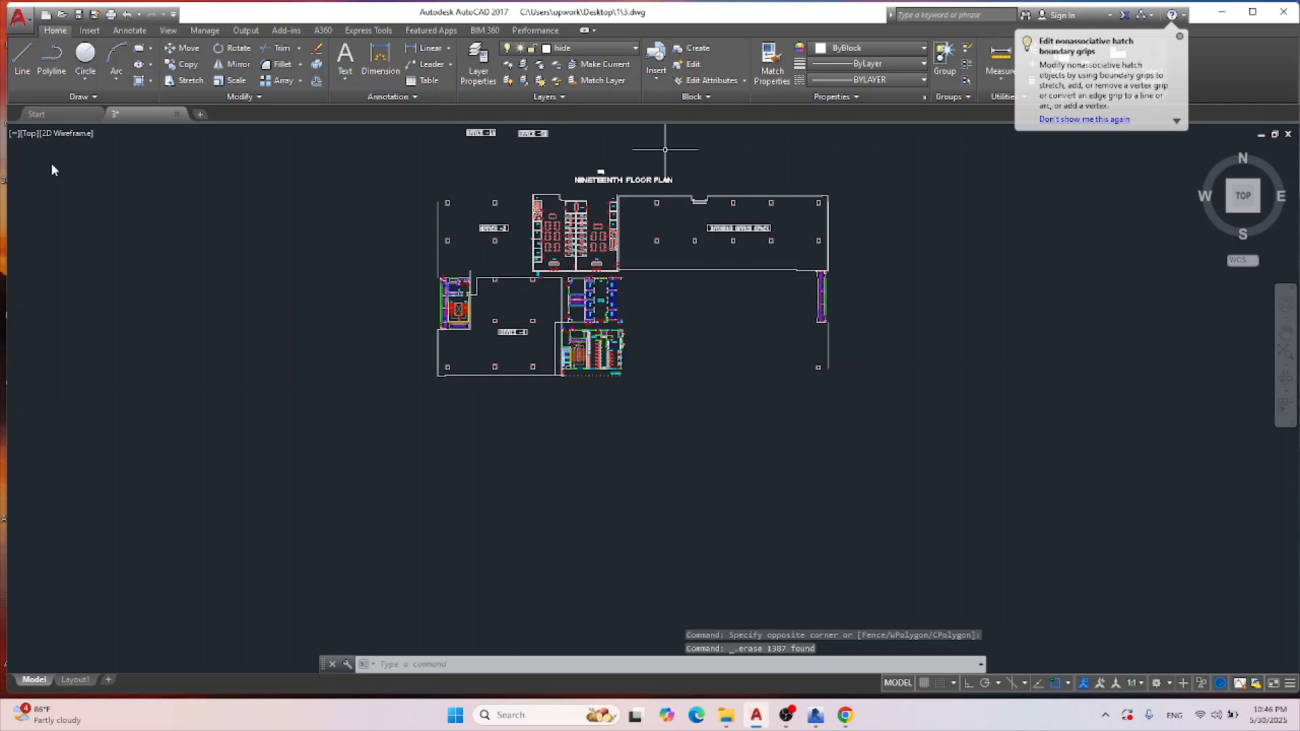
Save the edited AutoCAD drawing under the new name 4 and switch back to Revit.
click(19, 17)
click(54, 185)
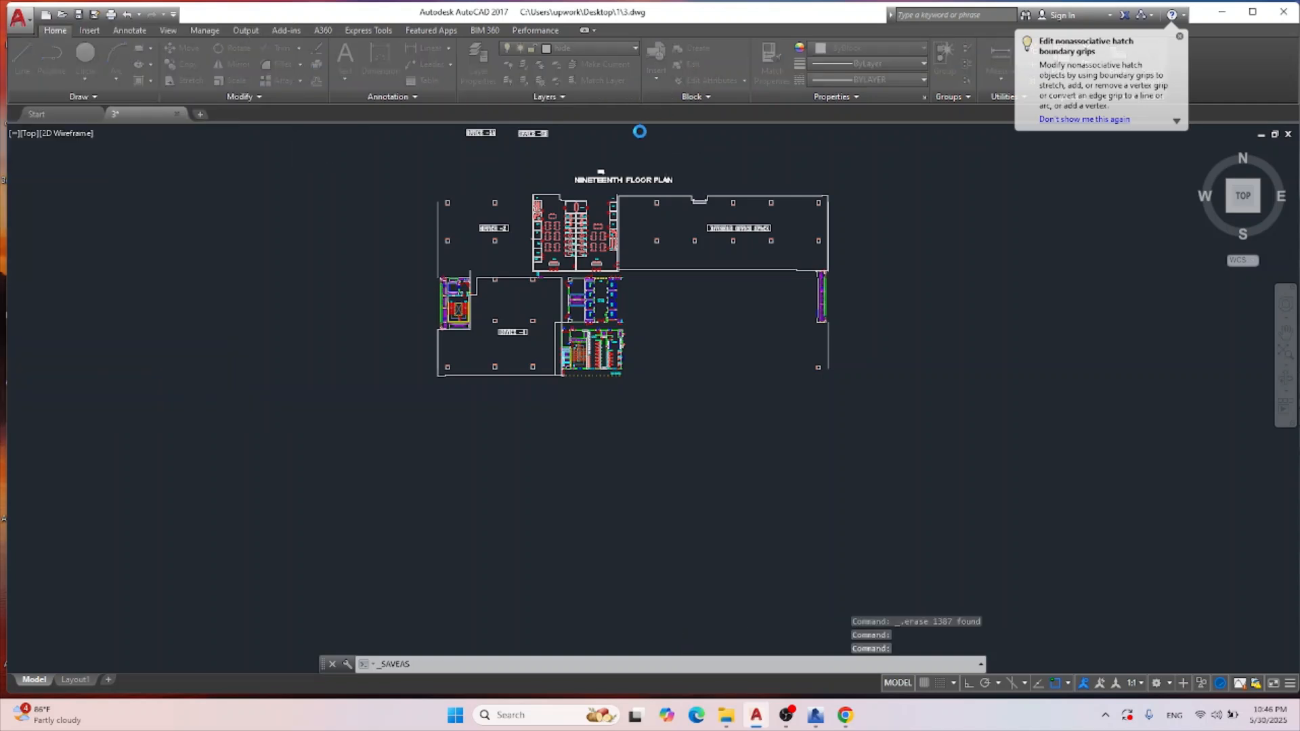
text(4)
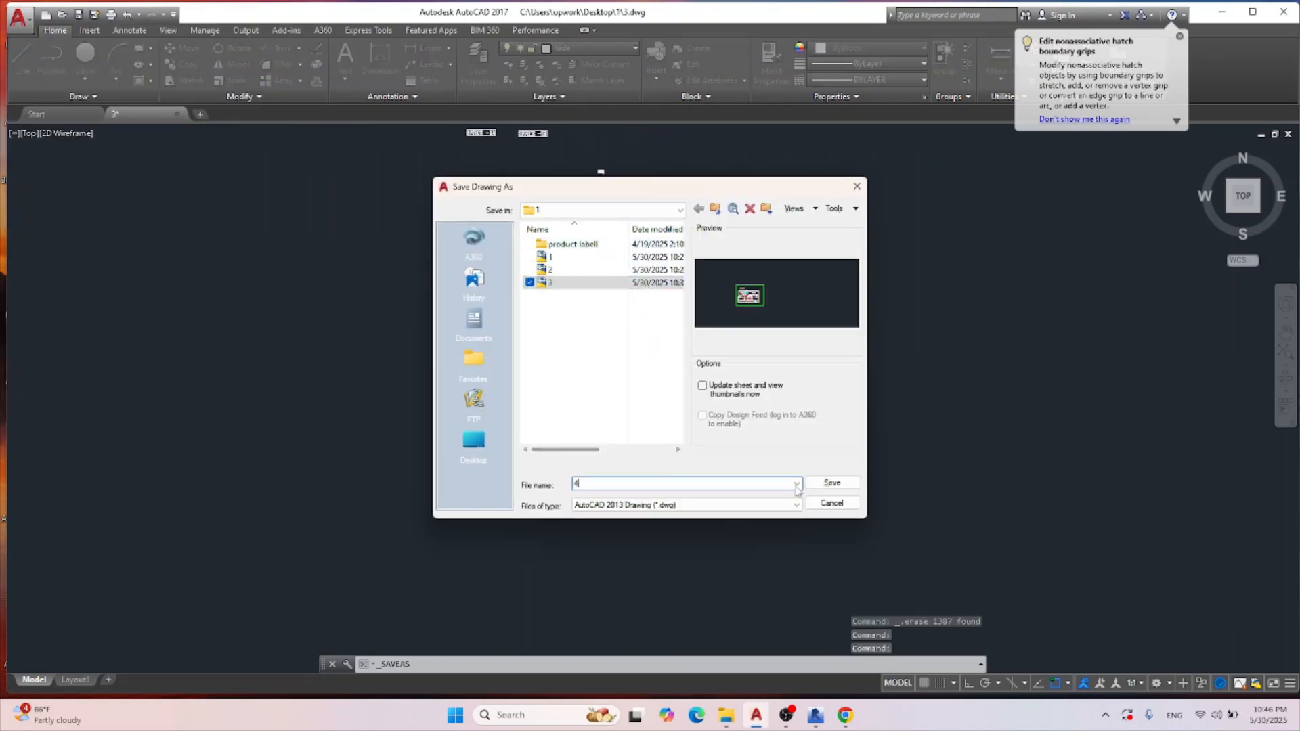
click(832, 483)
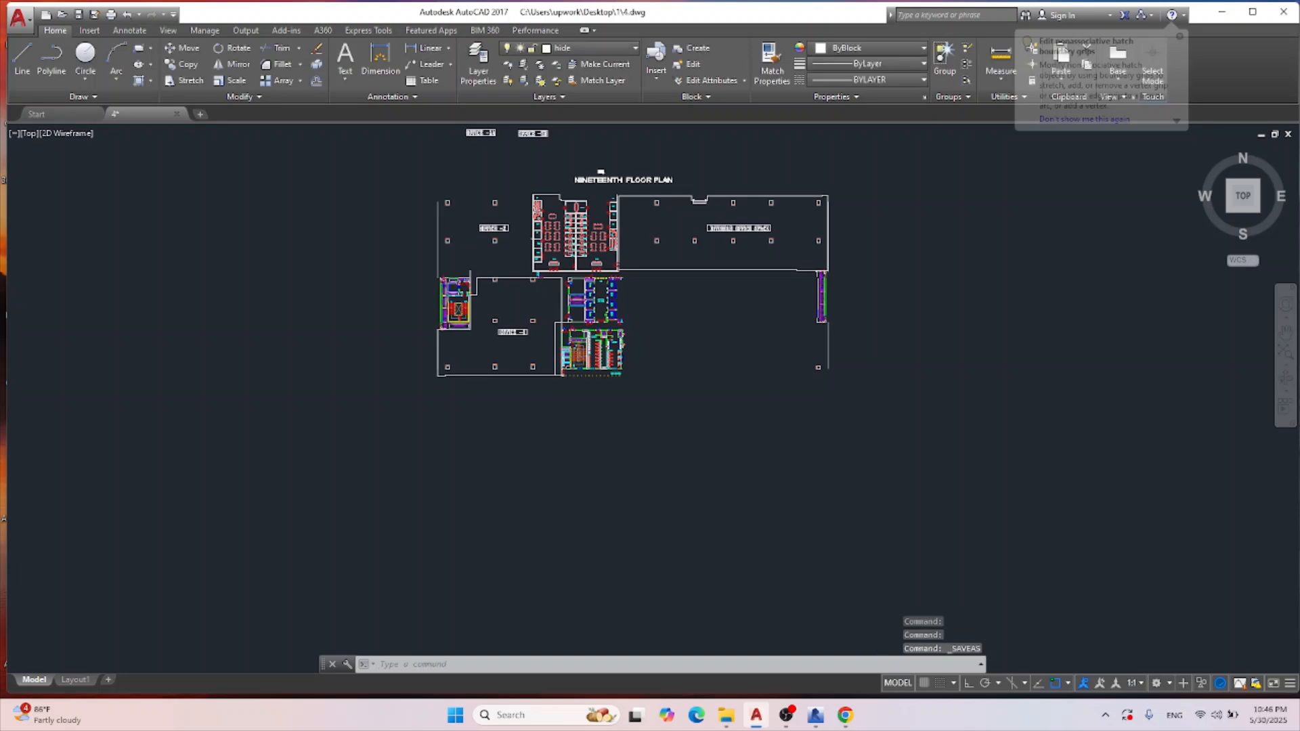
click(815, 715)
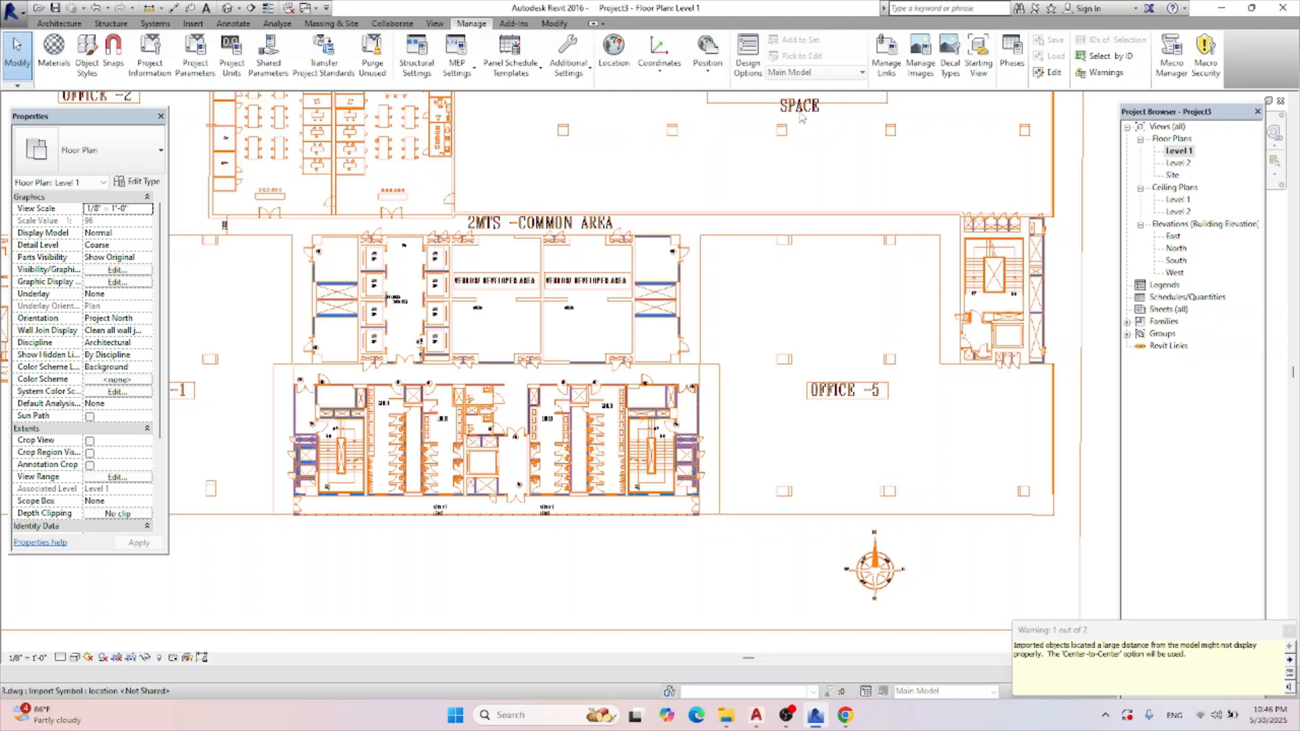
Reload the linked 3.dwg from the project's CAD links and accept the large-extents message.
click(891, 54)
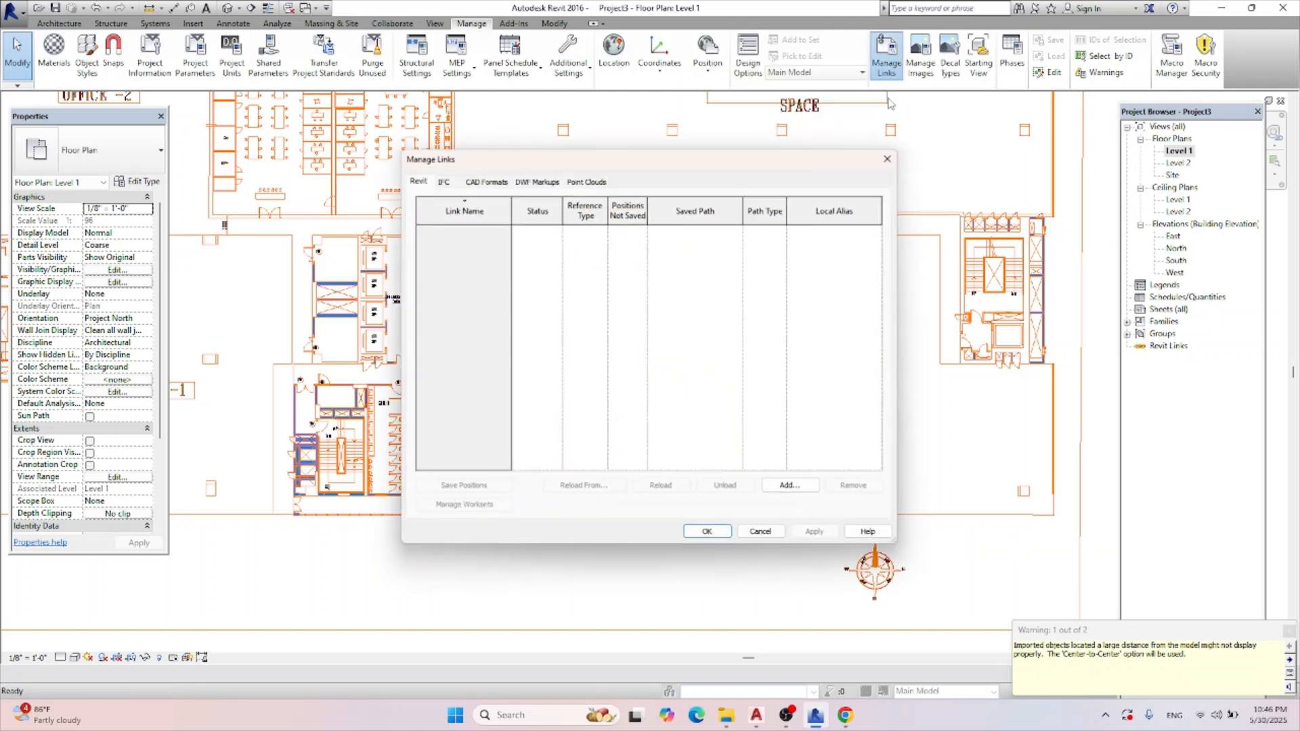
click(483, 179)
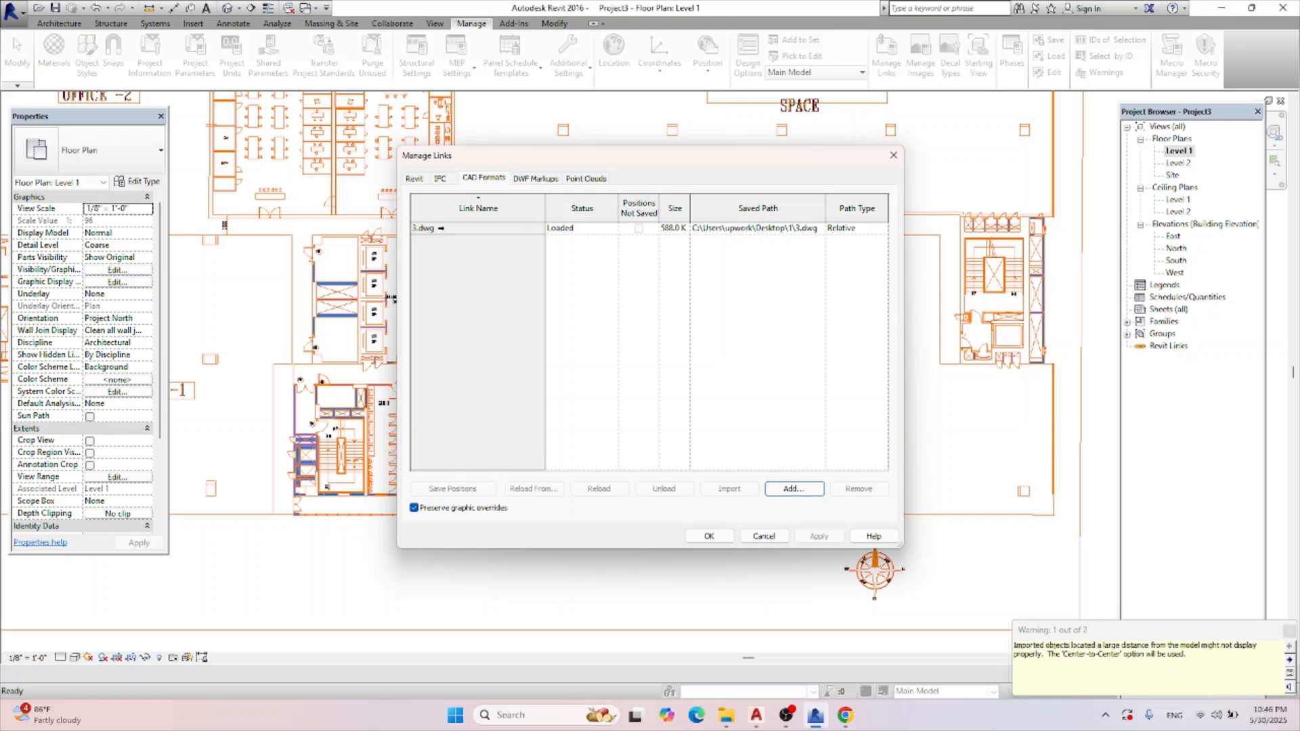
click(636, 228)
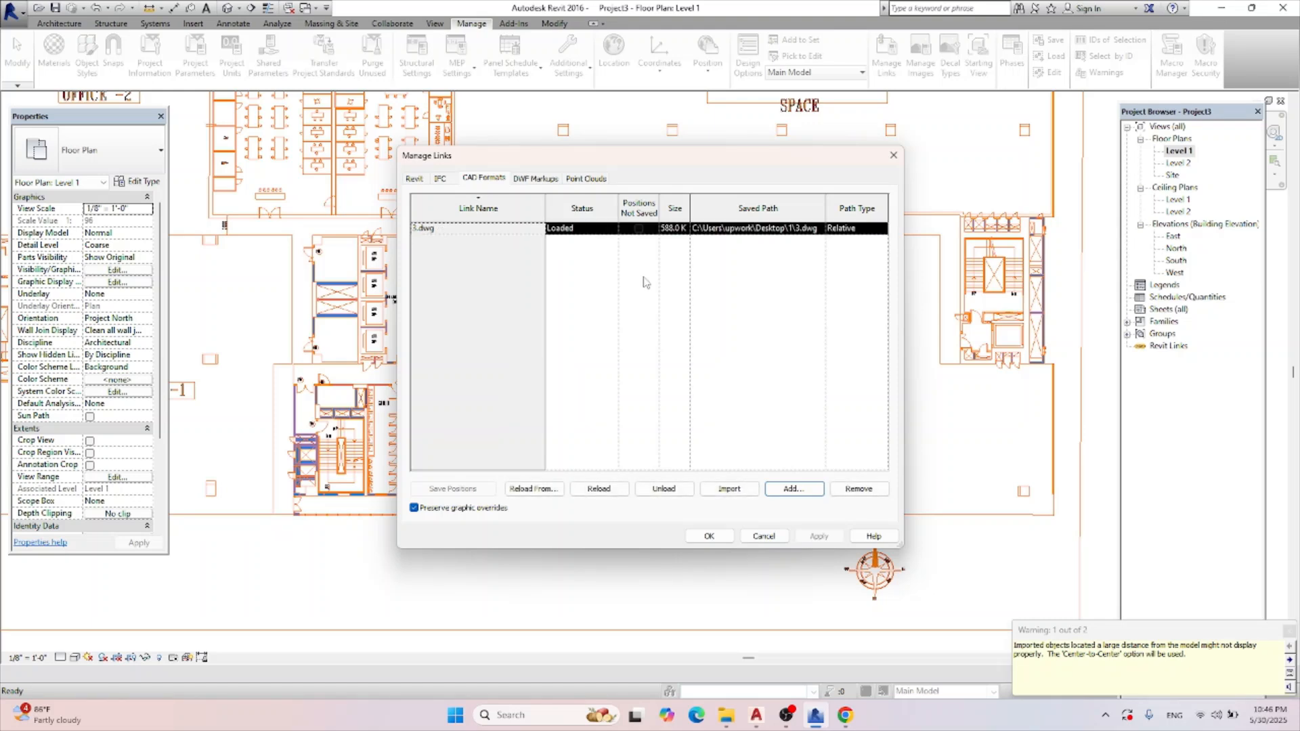
click(598, 487)
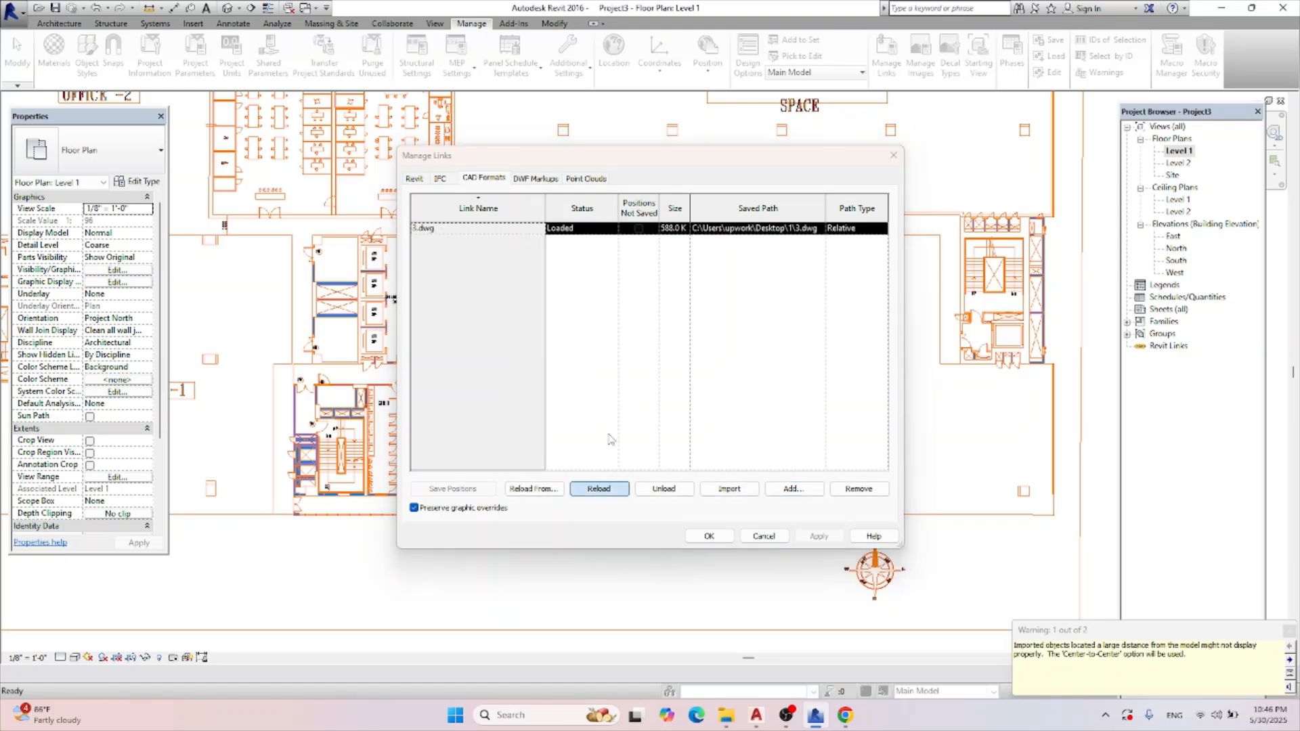
click(678, 385)
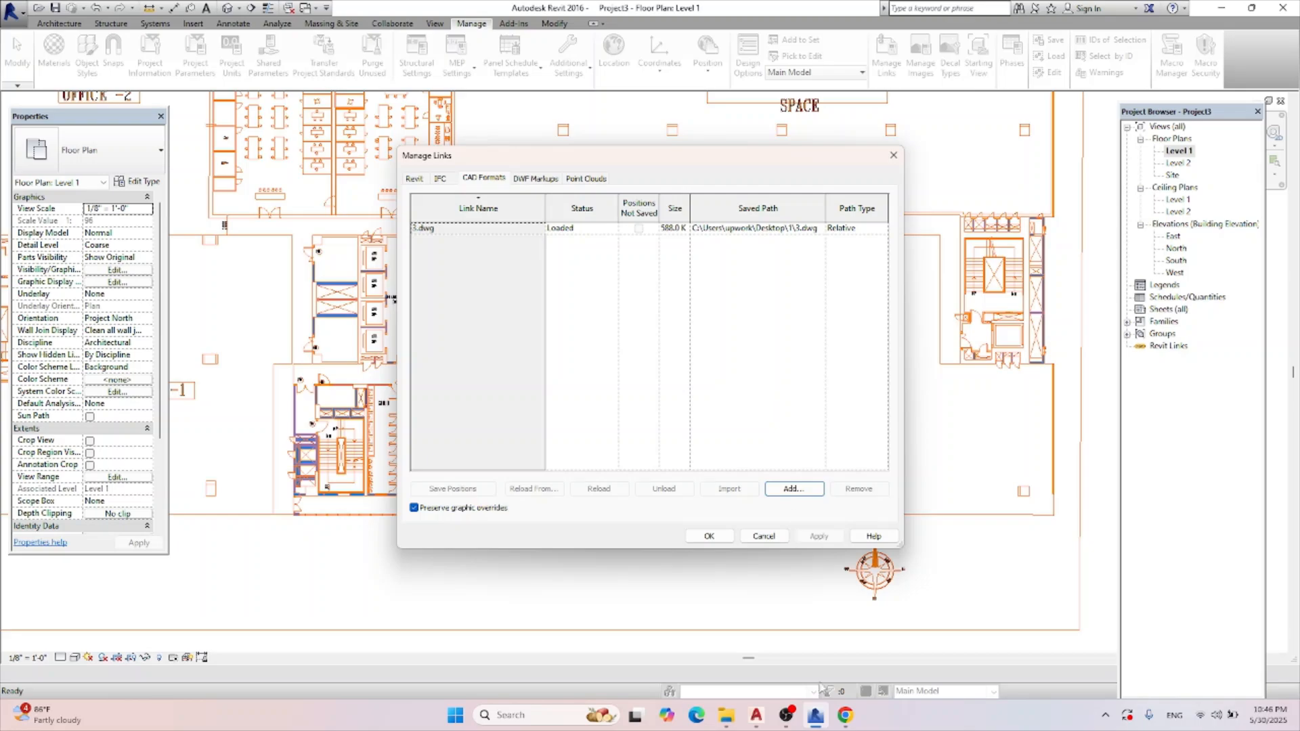
Switch to AutoCAD and save the edited floor plan as 3.dwg, replacing the existing file.
click(759, 719)
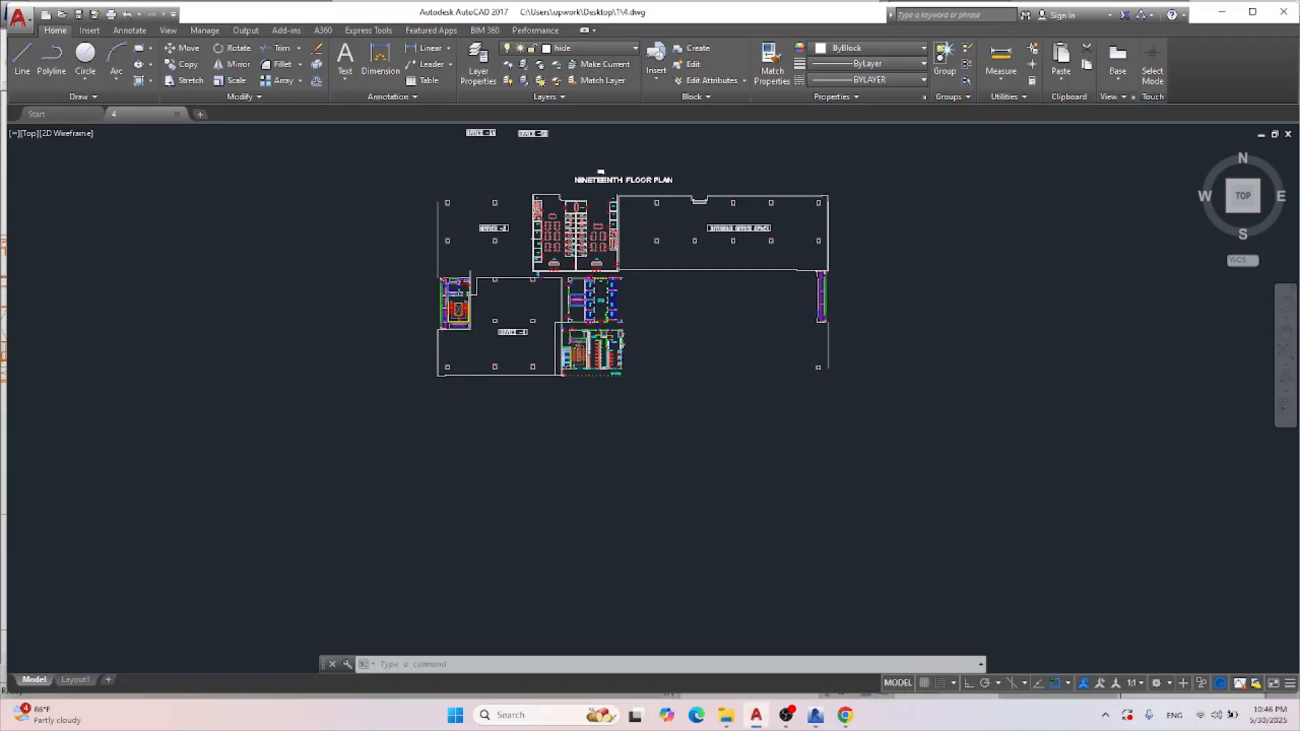
scroll(506, 252, up, 5)
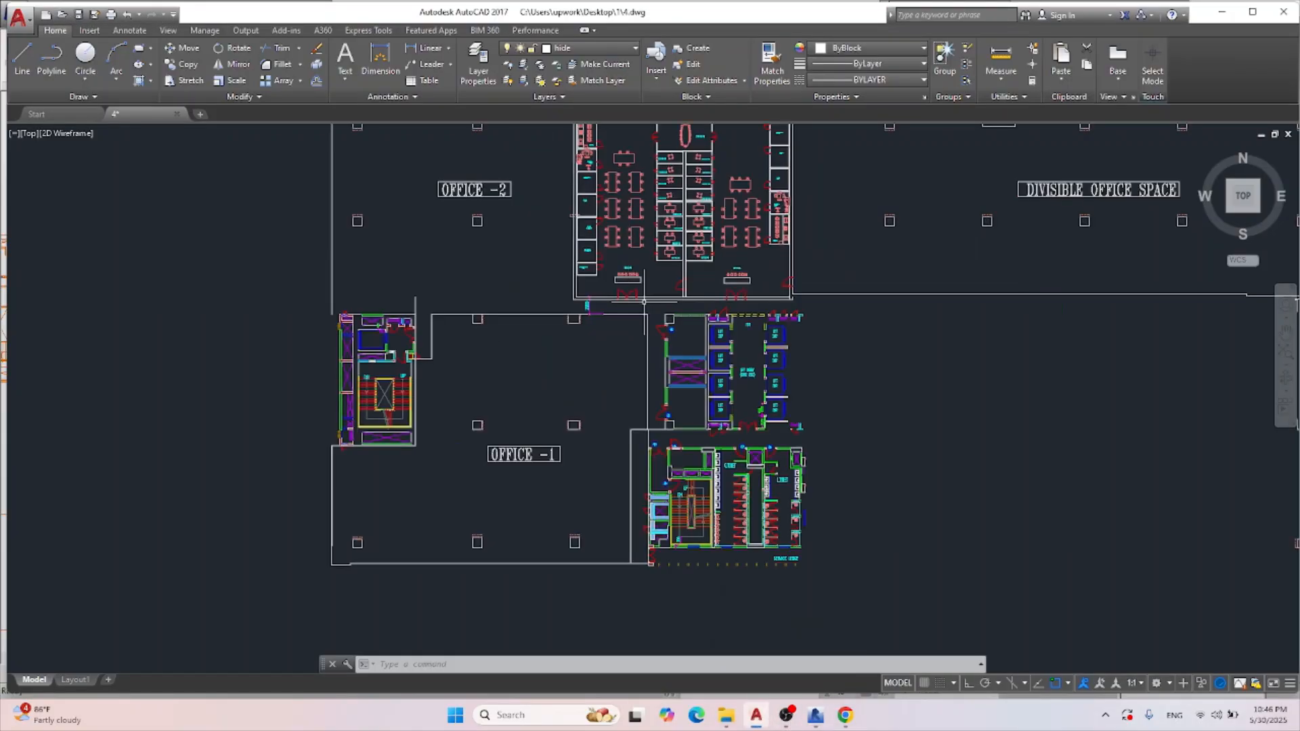
click(816, 715)
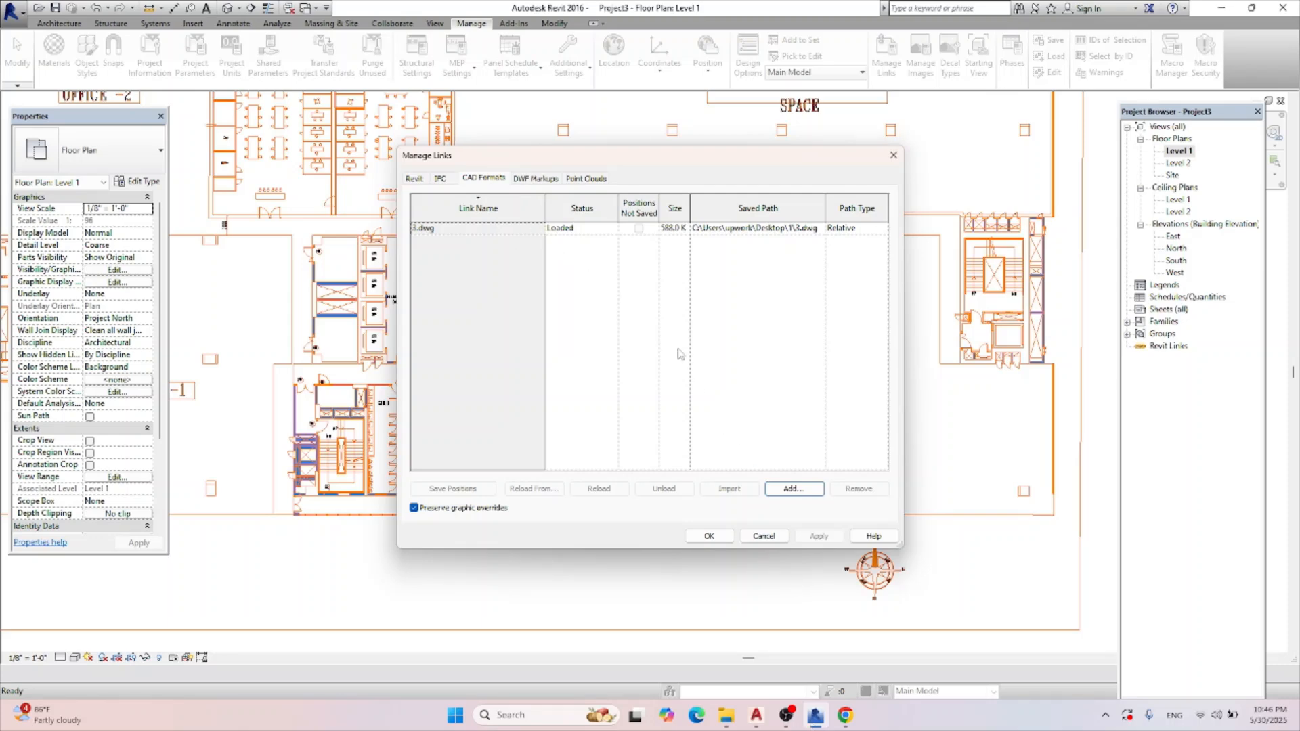
click(756, 715)
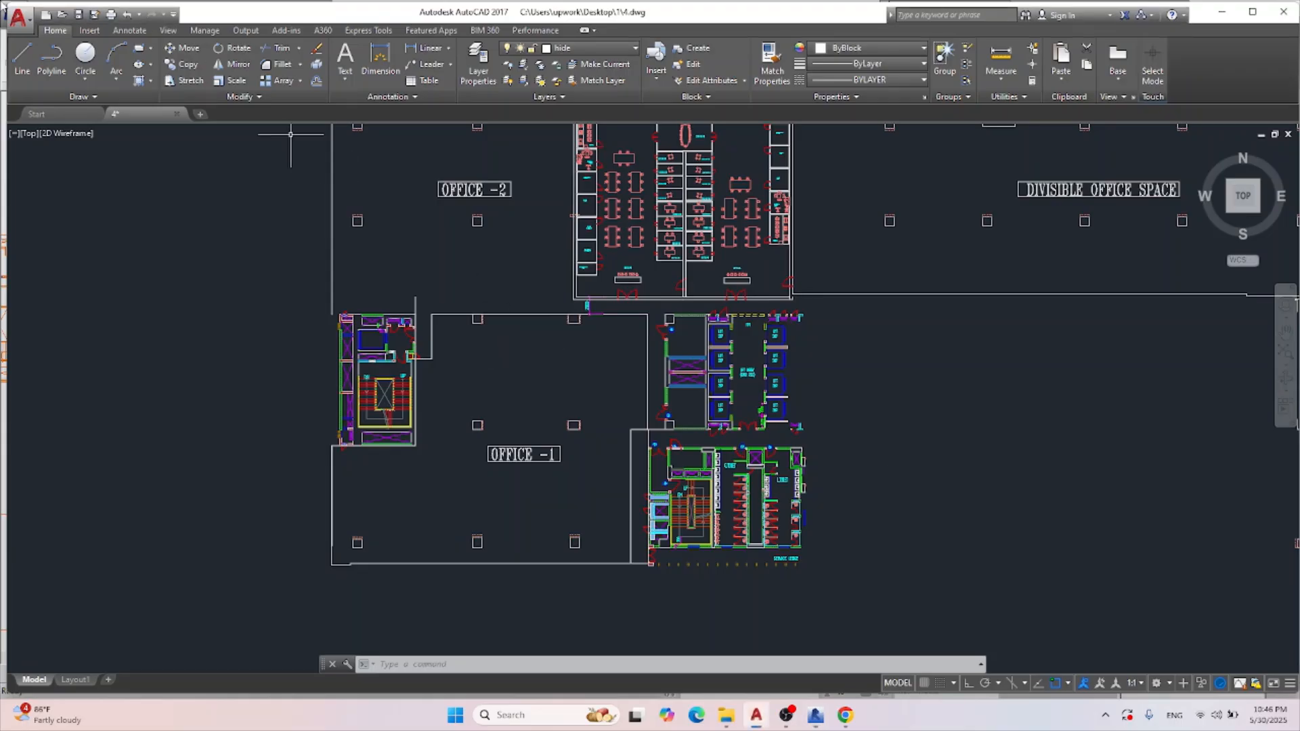
click(12, 20)
click(606, 214)
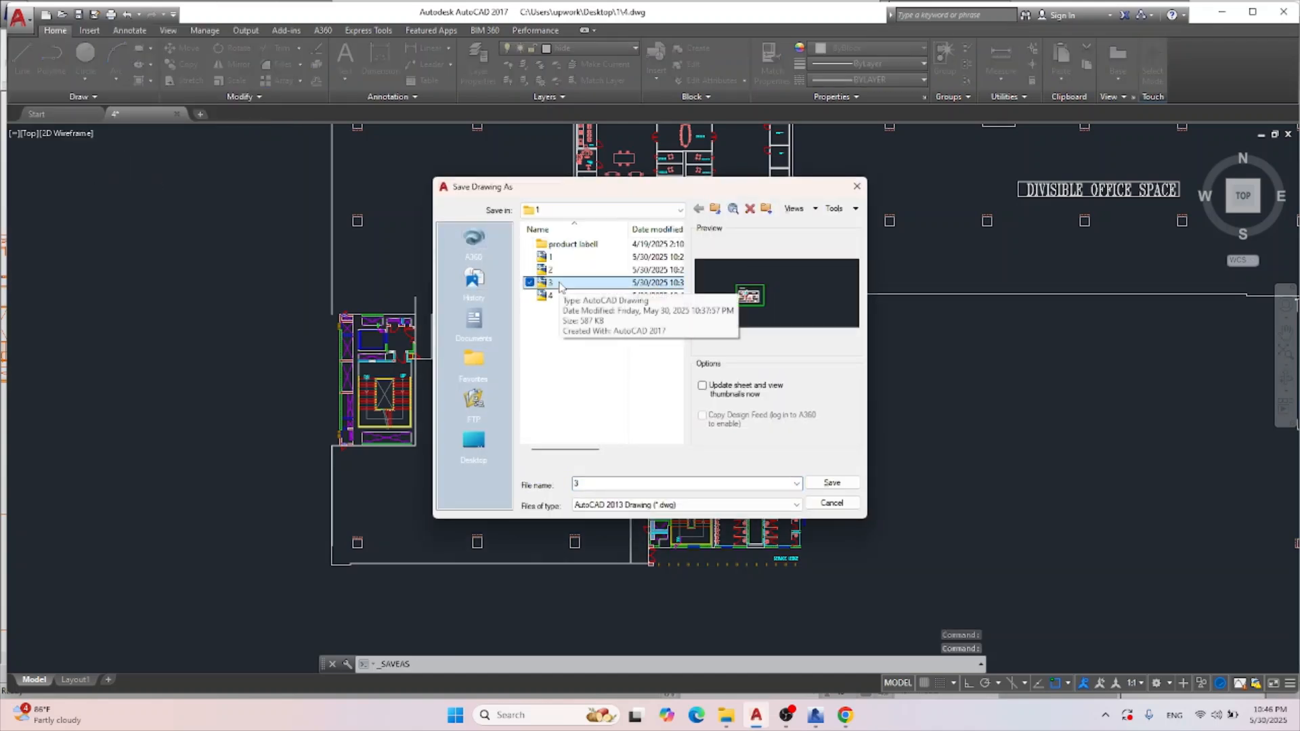
double_click(549, 282)
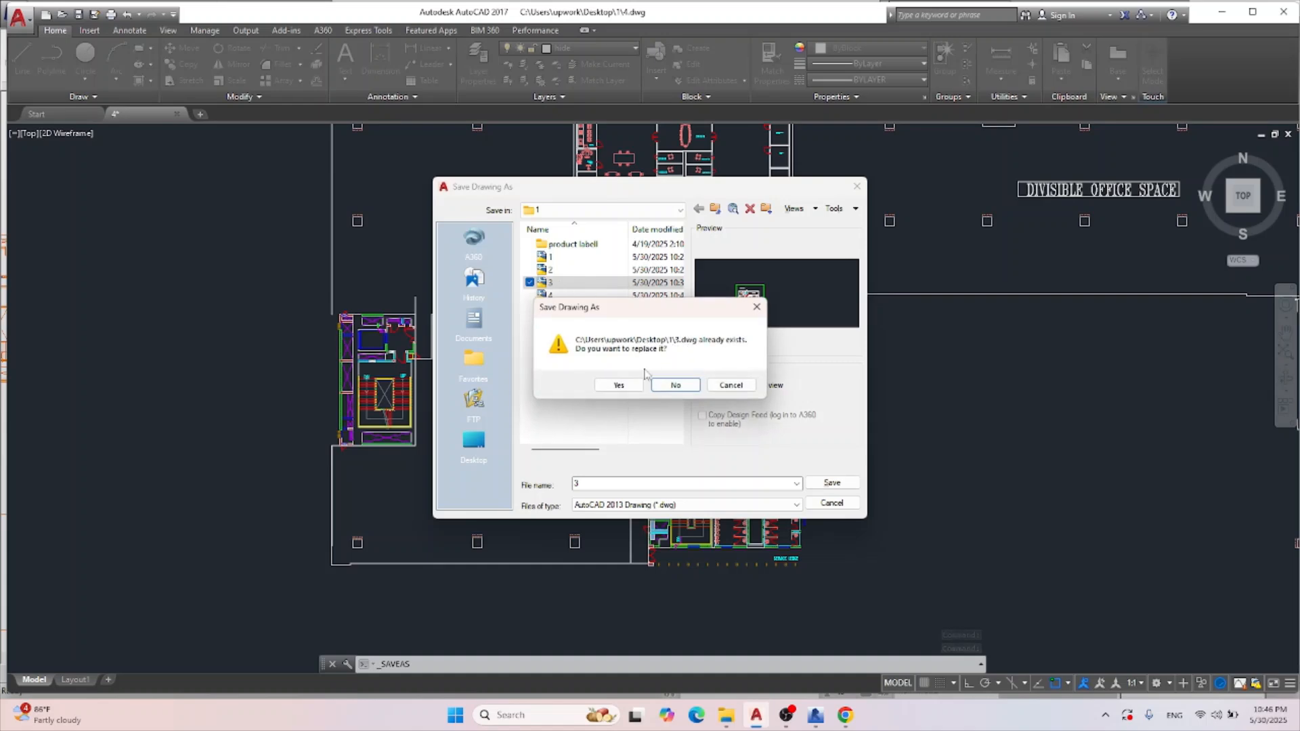
click(618, 382)
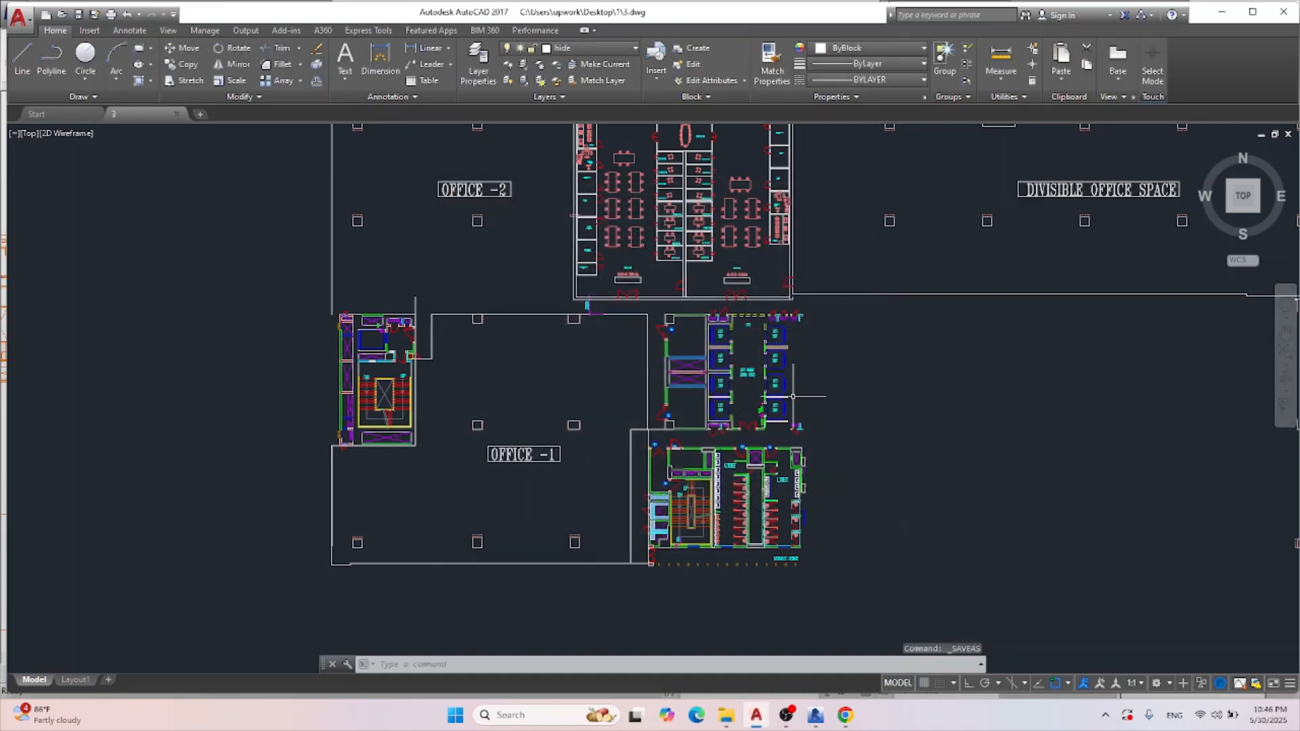
Switch back to Revit, reload the linked 3.dwg, accept the large-extents message and close the link manager.
click(817, 715)
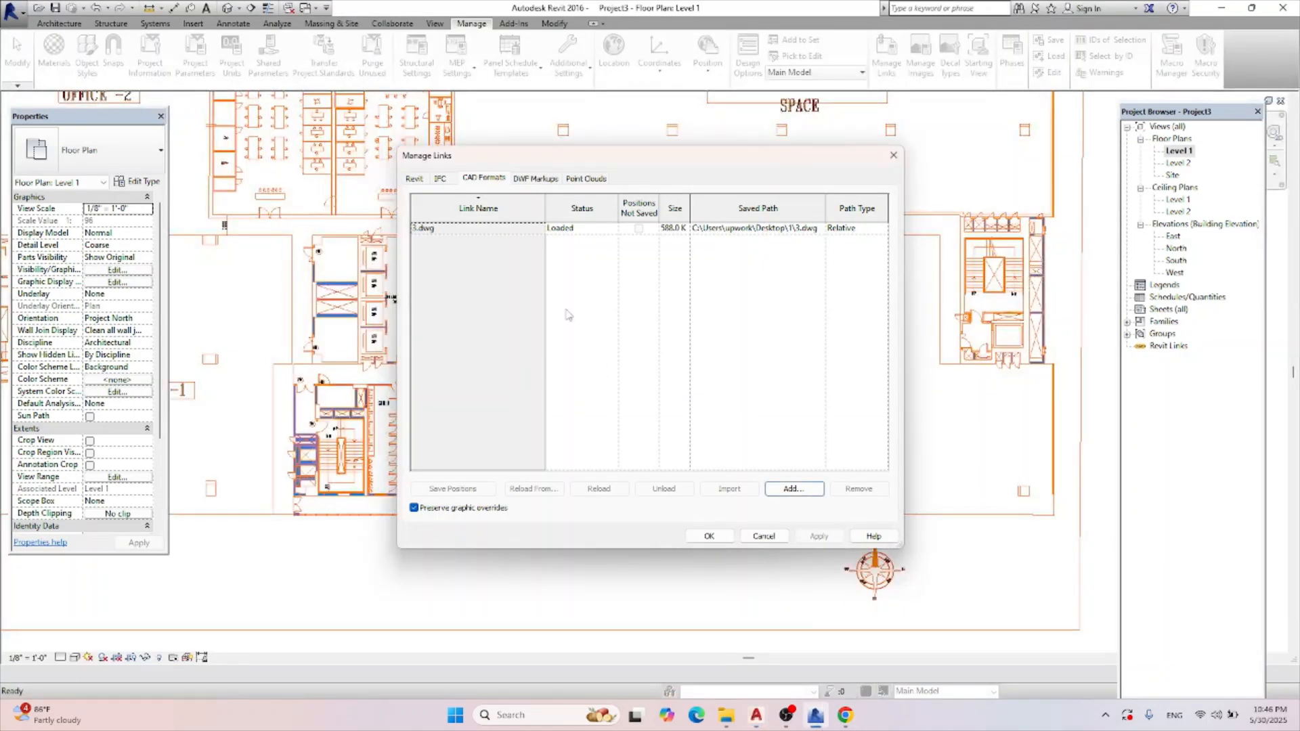
click(538, 227)
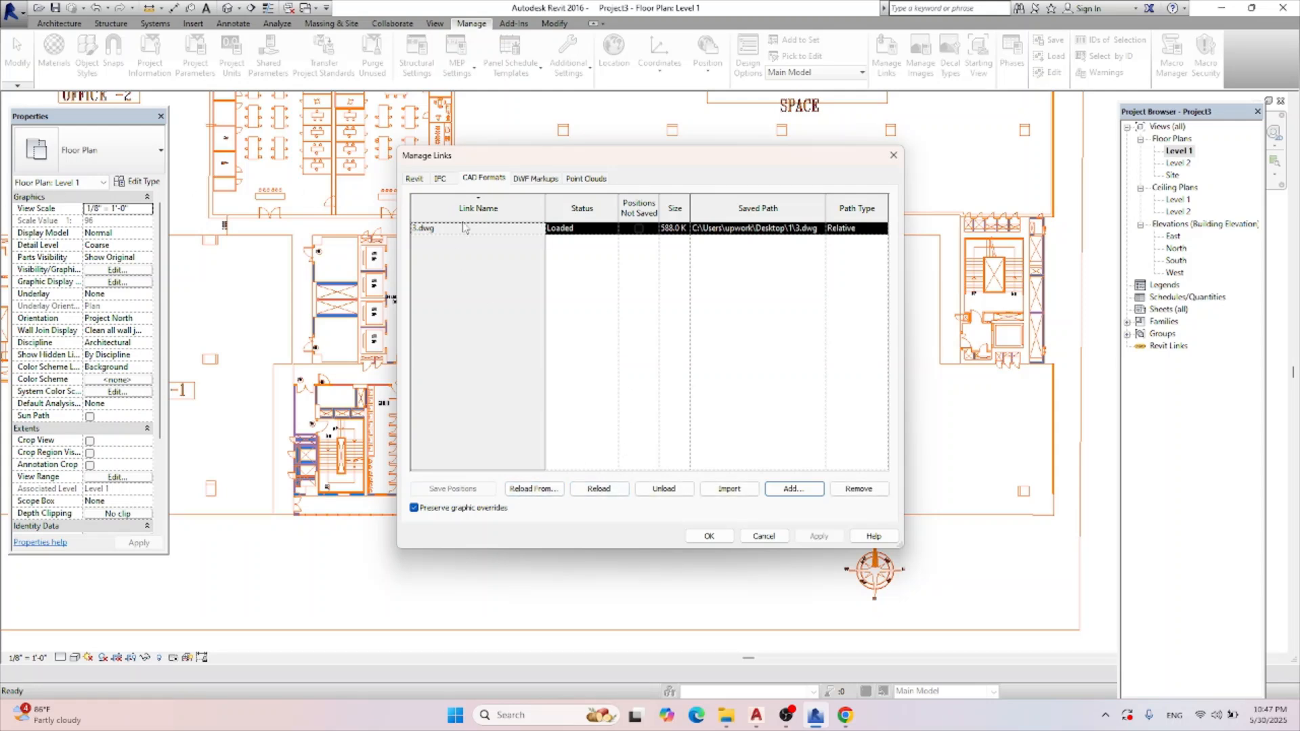
click(589, 494)
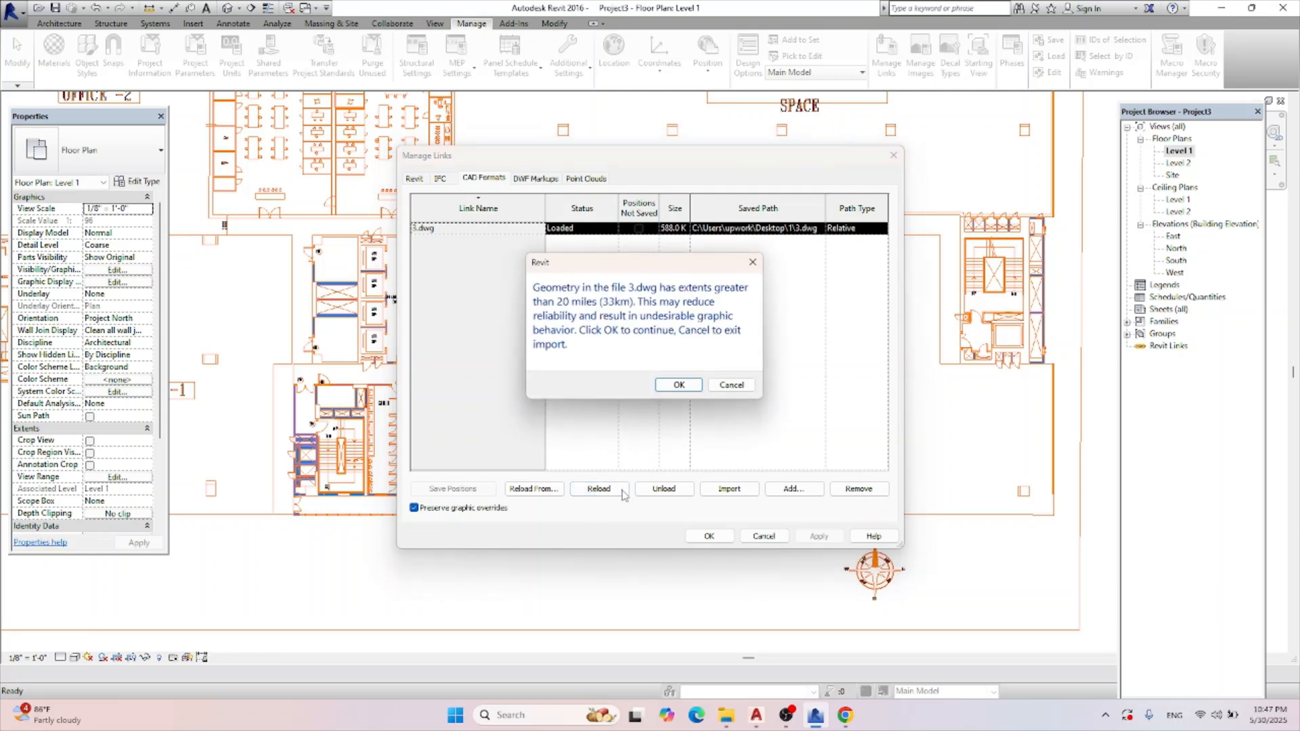
click(679, 385)
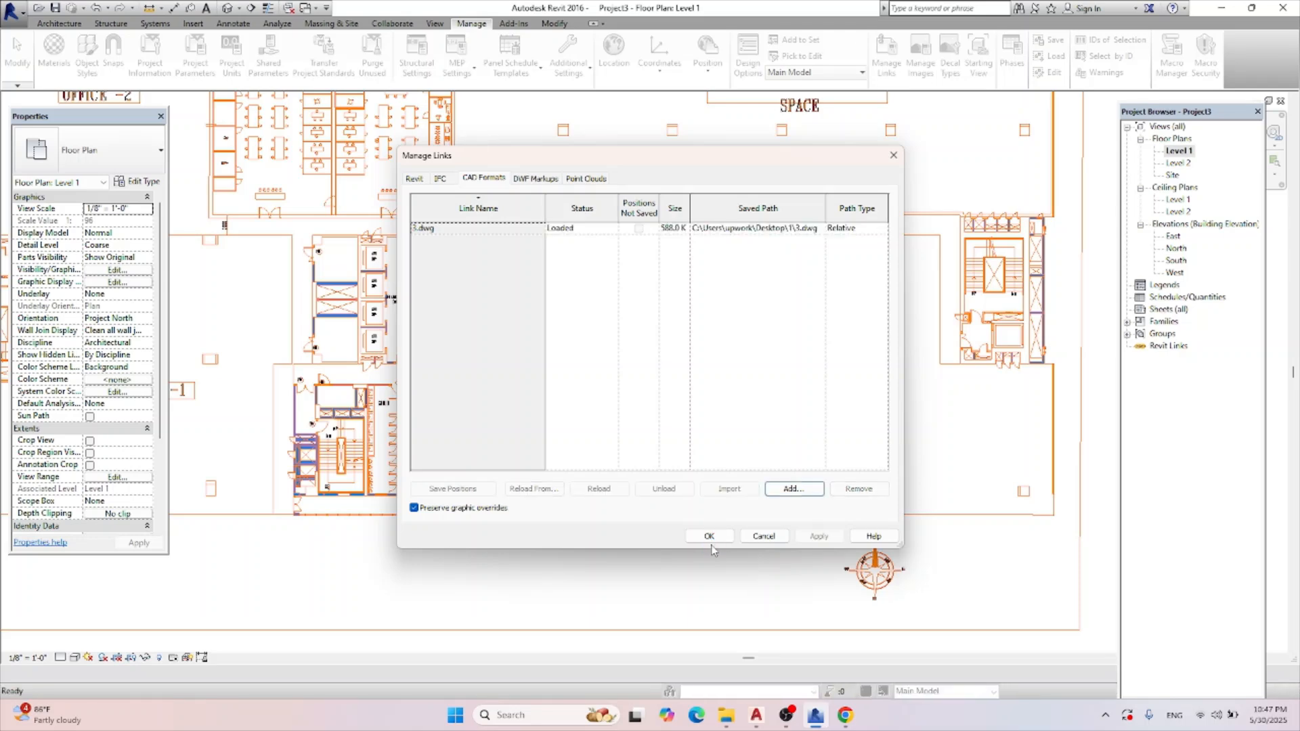
click(709, 536)
scroll(730, 513, down, 3)
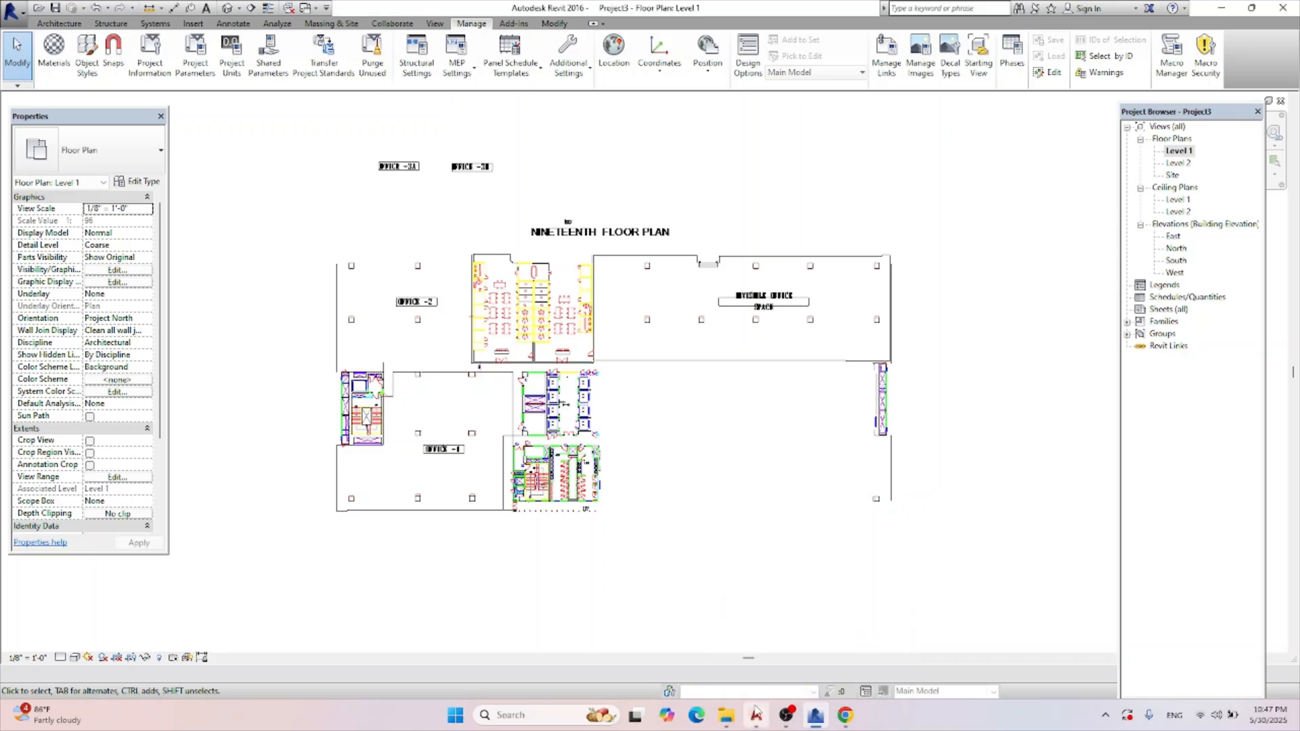
Examine the linked floor plan in the Level 1 view and select 3.dwg to check which modify options it offers.
click(785, 714)
click(756, 718)
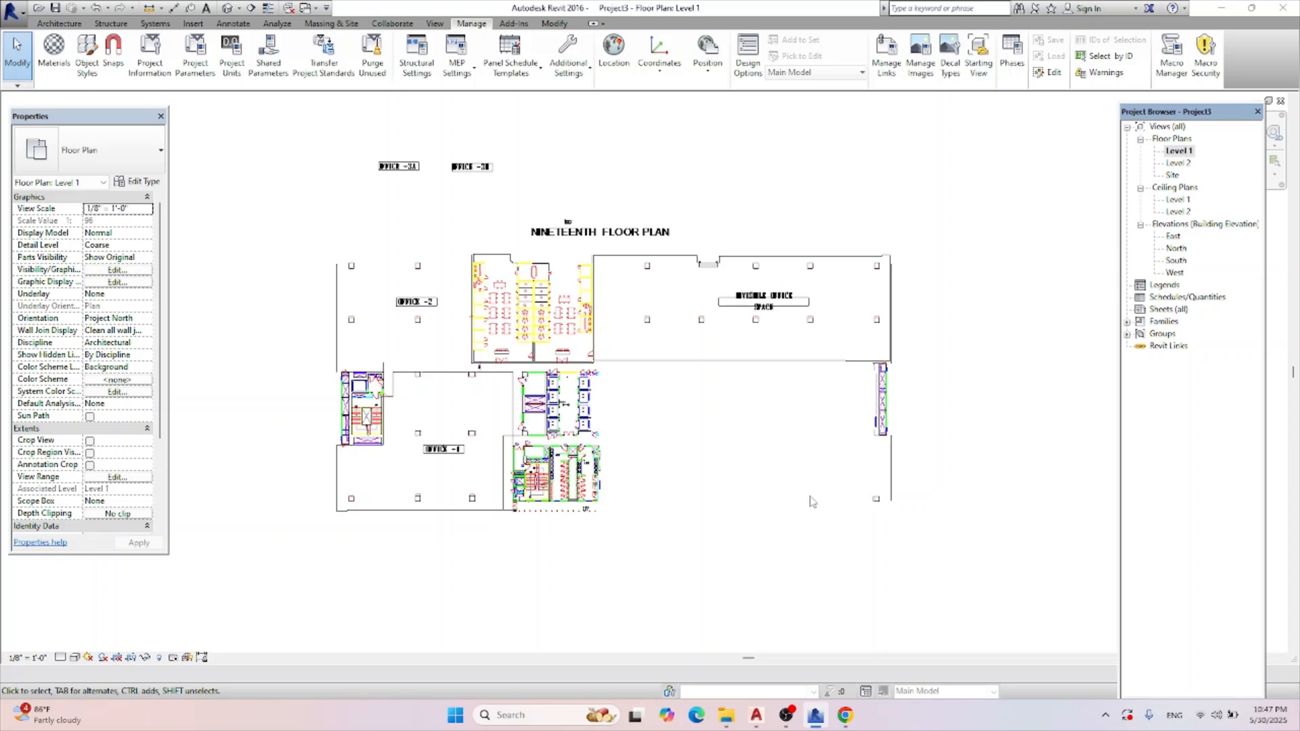
scroll(812, 501, up, 3)
scroll(809, 461, down, 2)
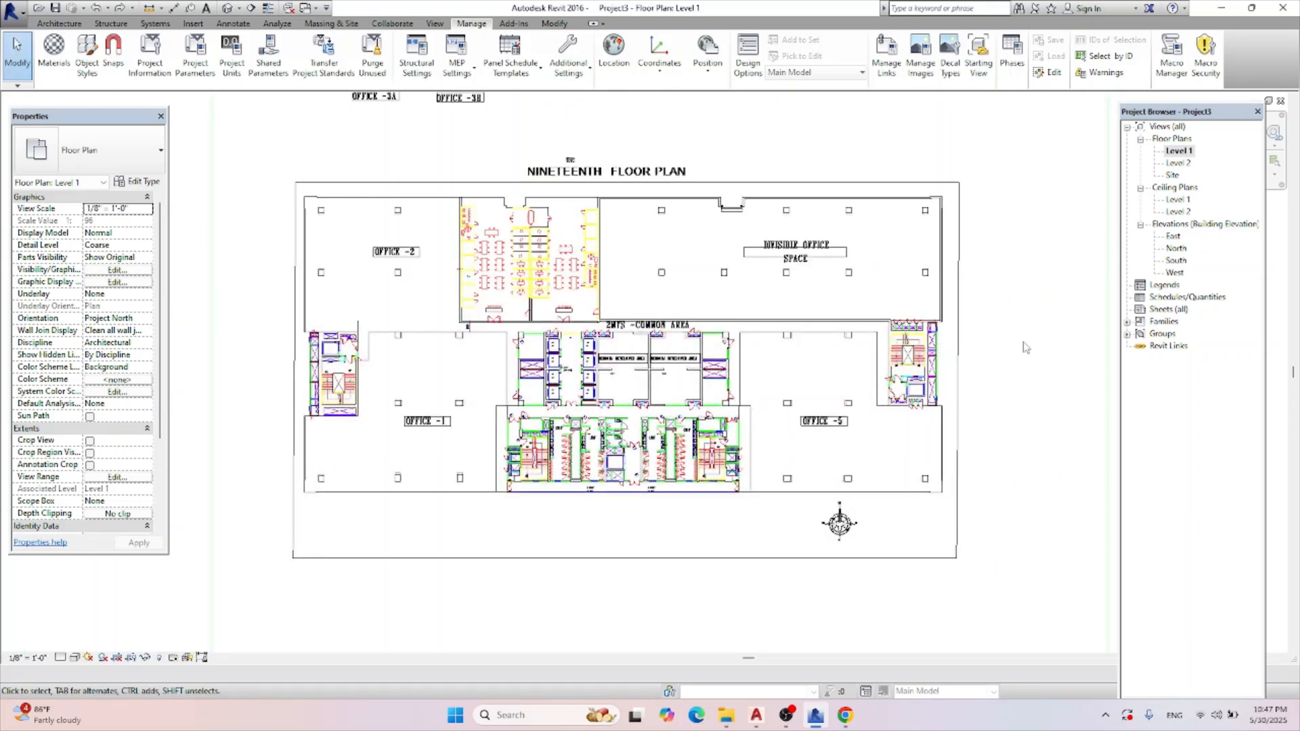
click(620, 200)
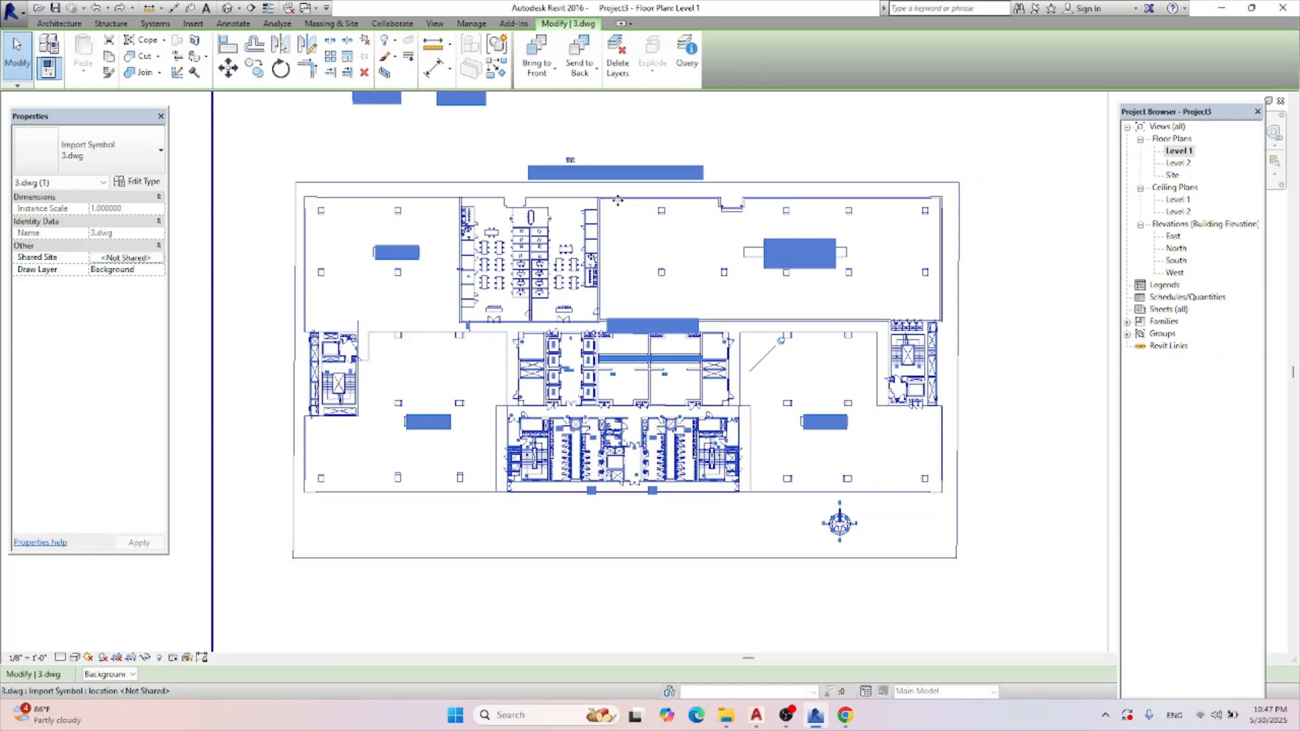
scroll(730, 344, down, 4)
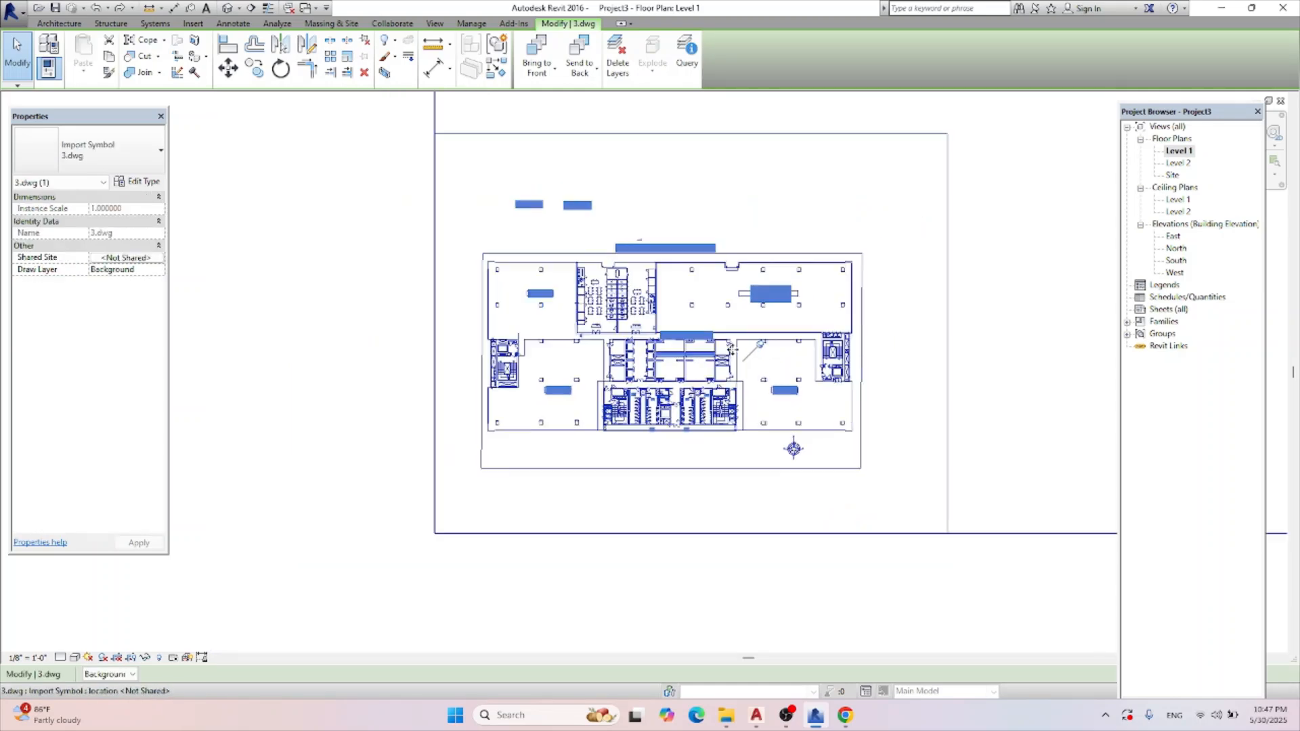
scroll(732, 339, up, 2)
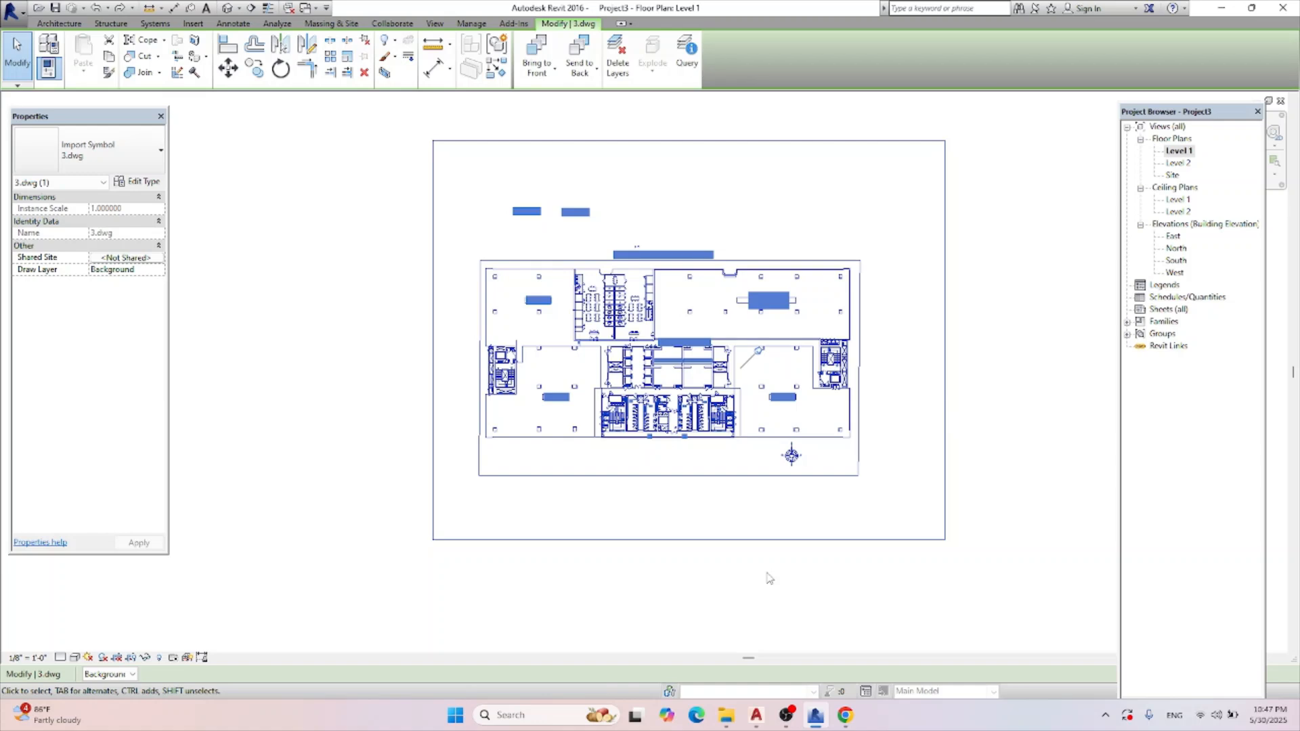
key(Delete)
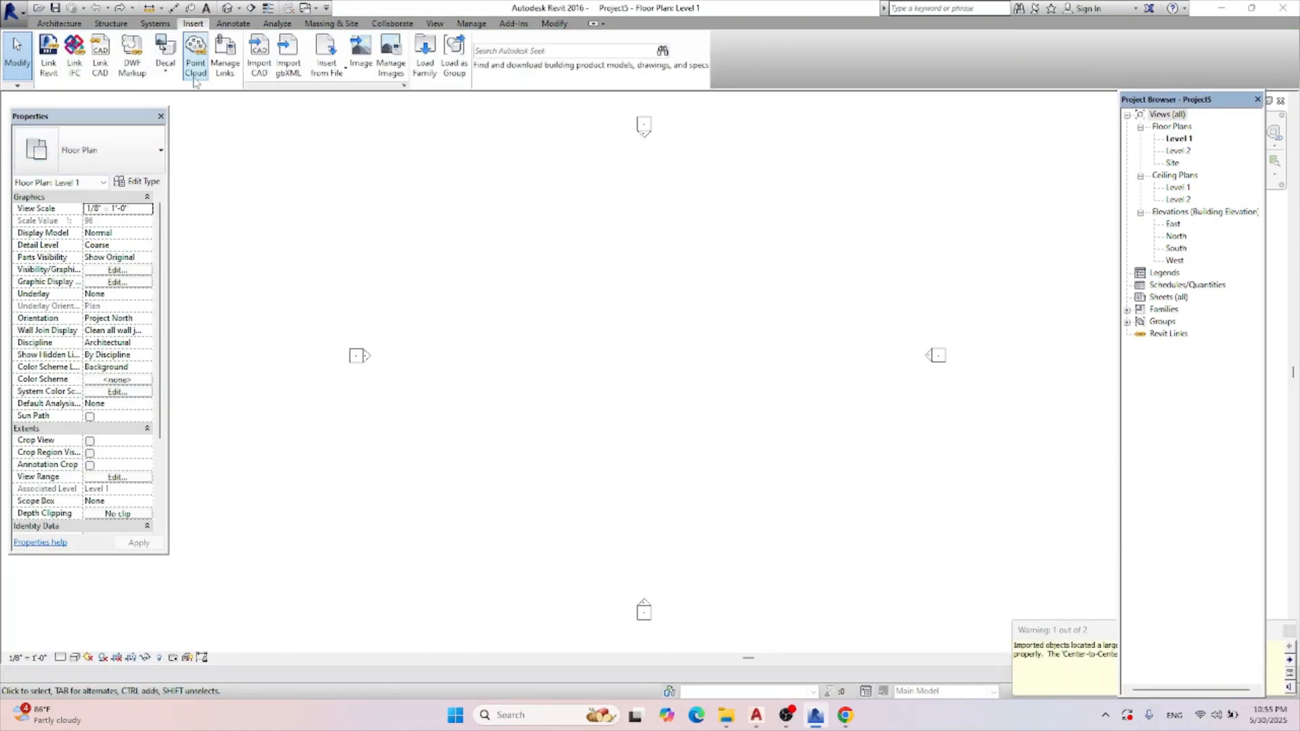
Import 3.dwg into Project5's Level 1 with Current view only, preserved colors and Auto - Origin to Origin positioning.
click(260, 62)
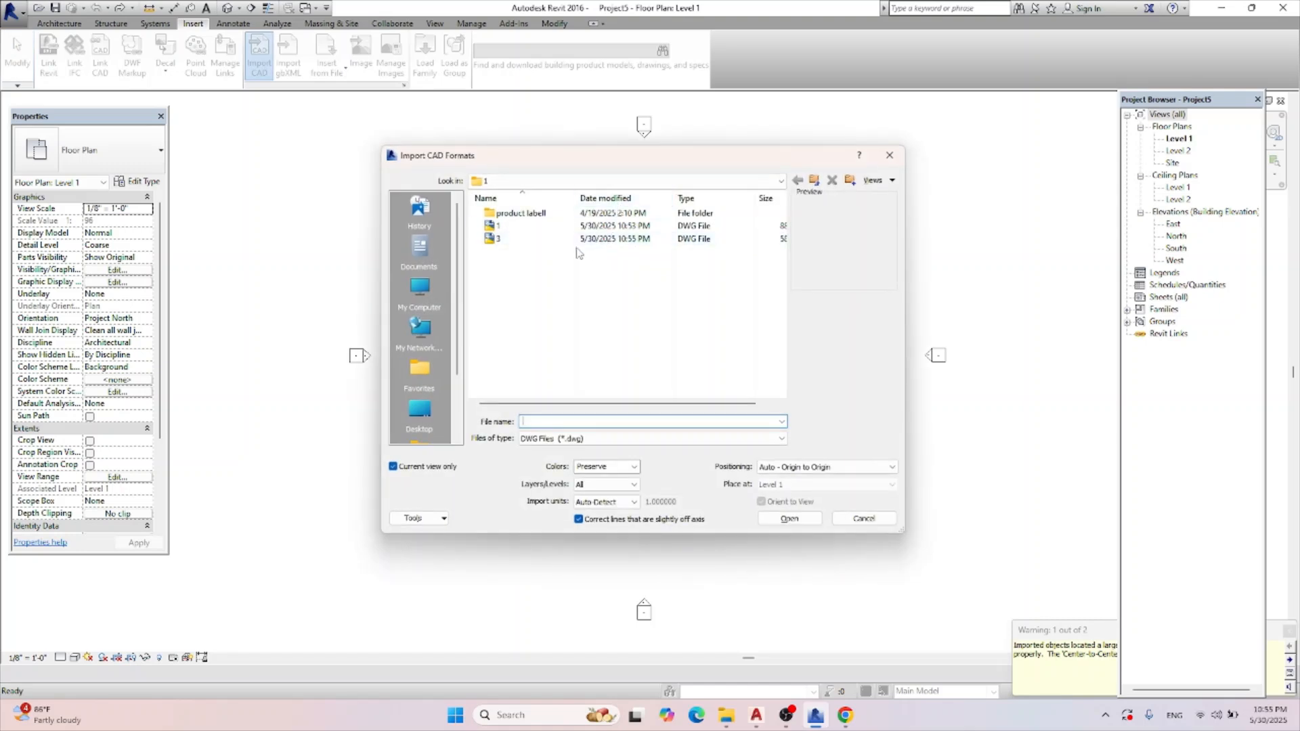
double_click(574, 241)
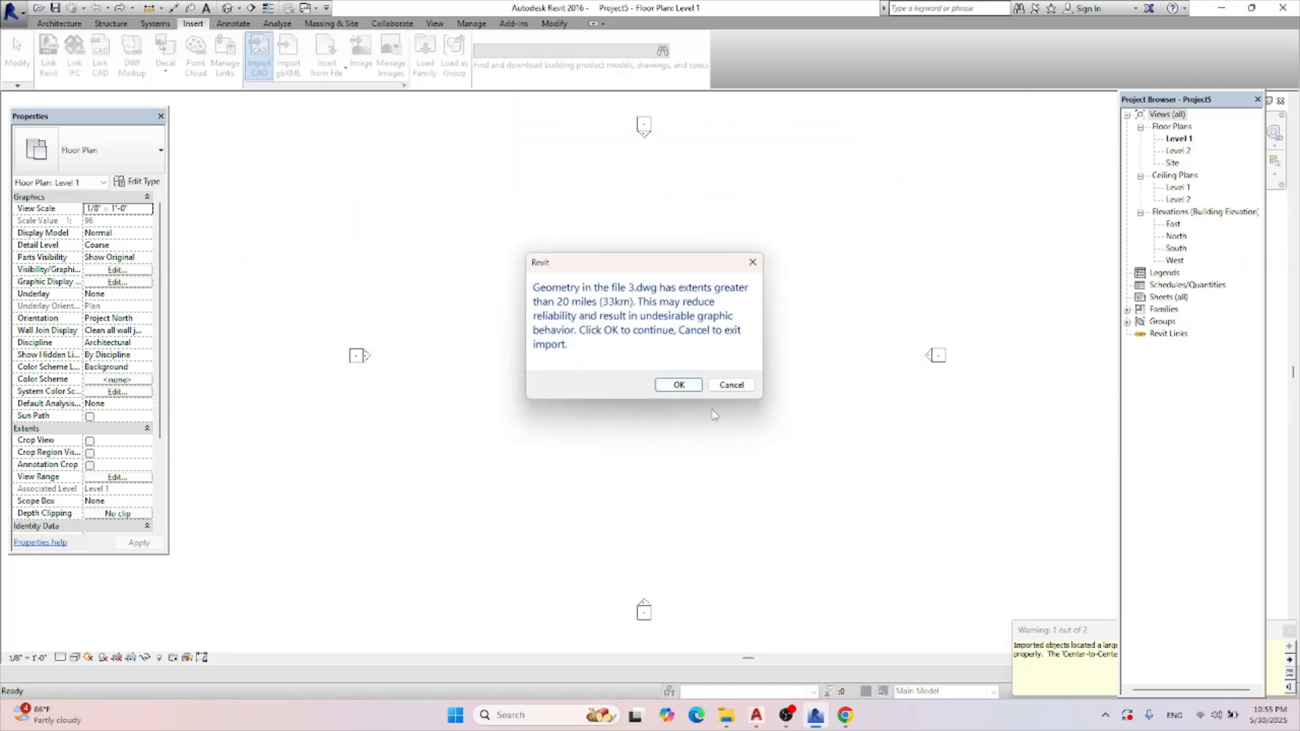
click(679, 385)
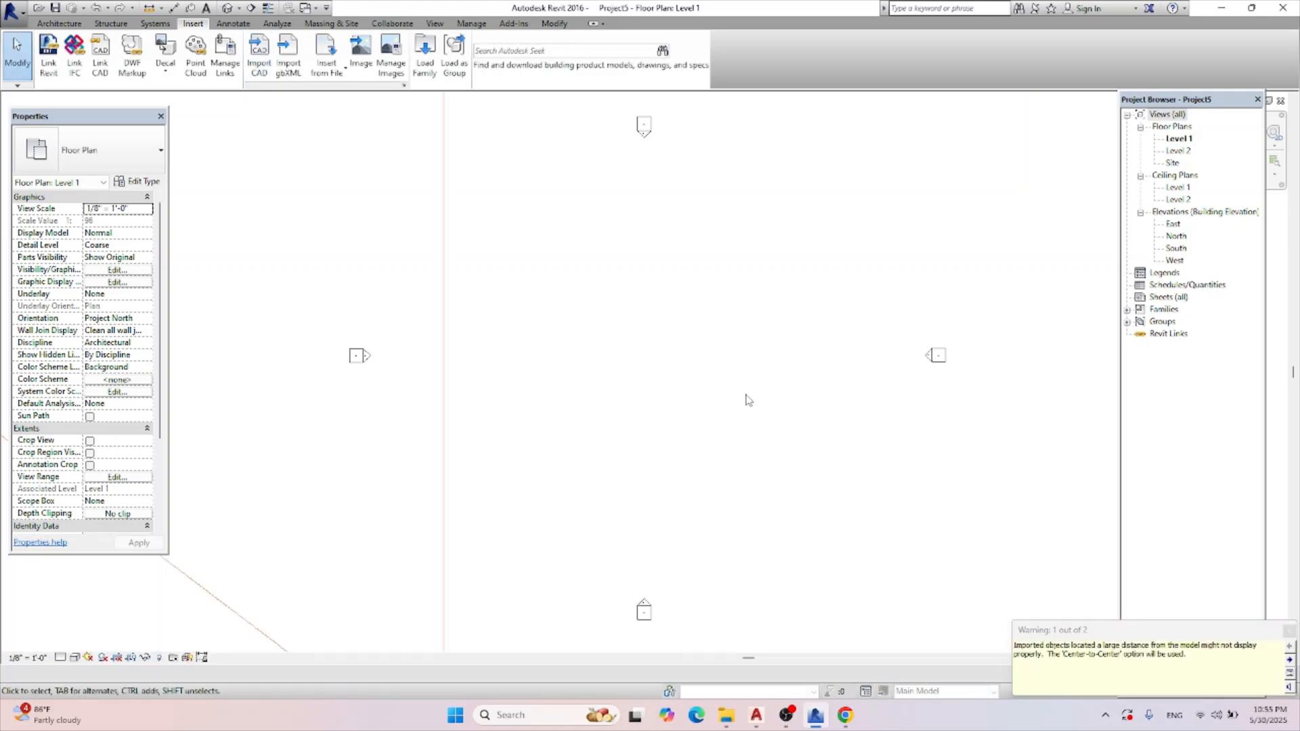
scroll(745, 394, down, 2)
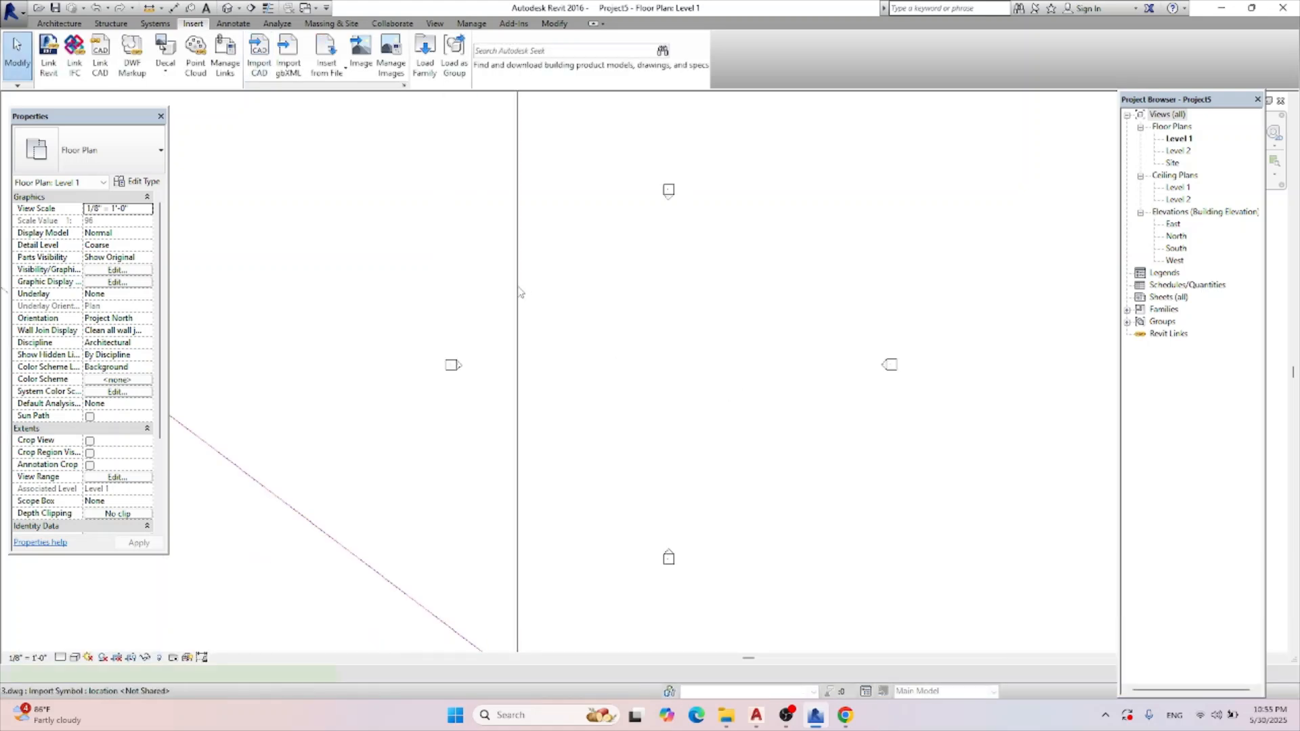
Explode the imported 3.dwg and resolve the short-line errors by deleting the affected elements.
scroll(575, 352, up, 3)
click(602, 348)
scroll(603, 348, up, 3)
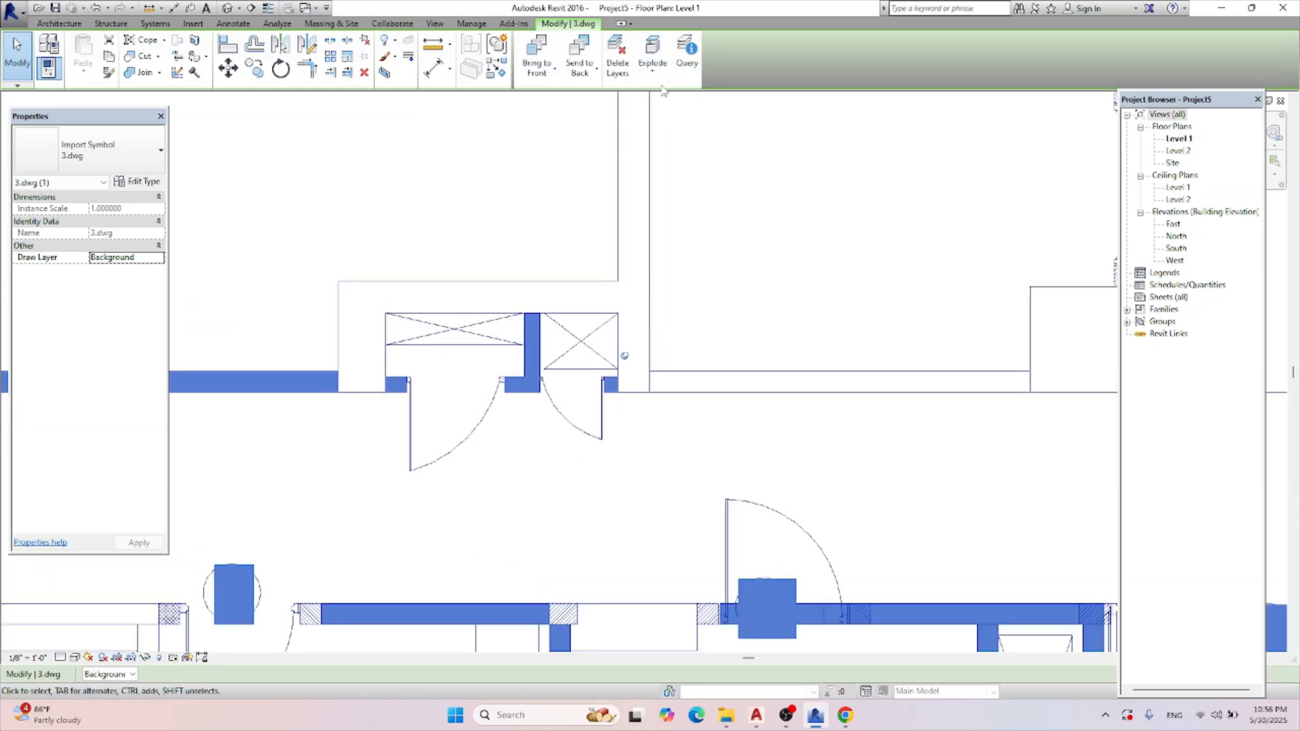
click(654, 61)
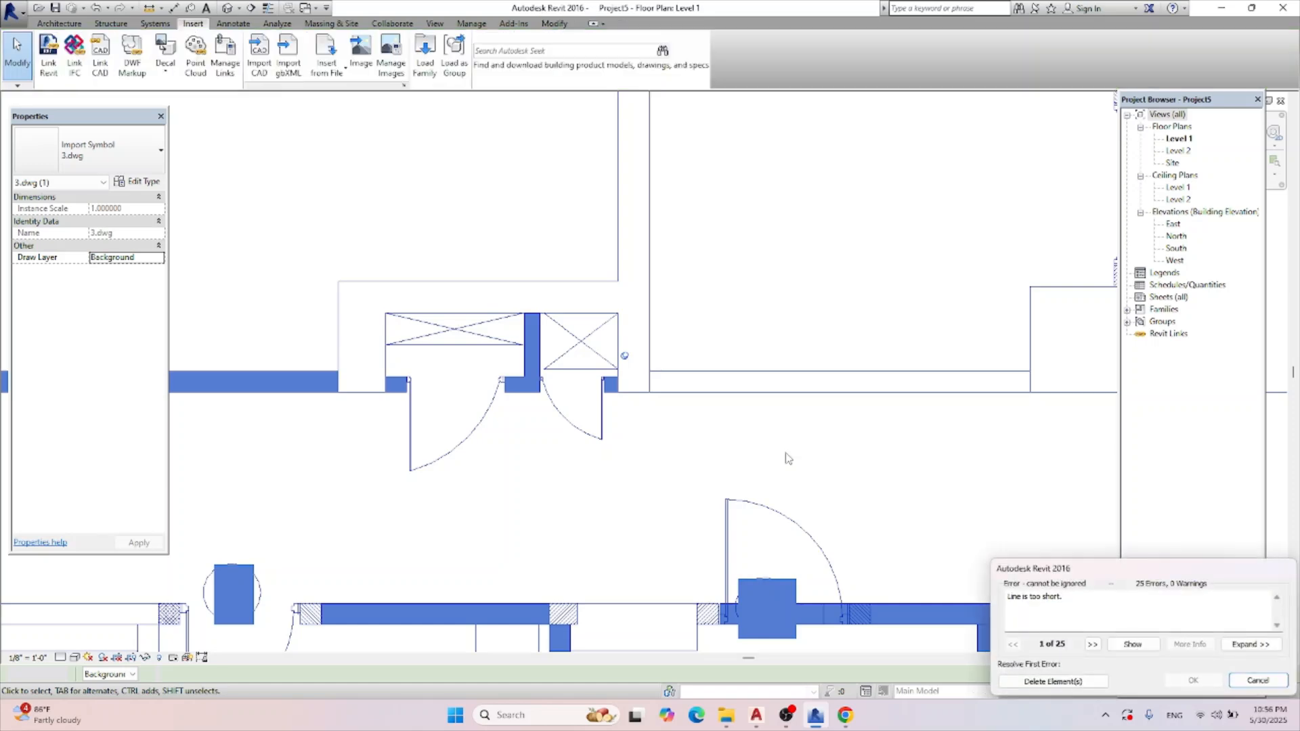
click(1056, 682)
Delete the single door's swing symbol in the corridor wall, between the D2 doors and the double door.
scroll(828, 461, down, 2)
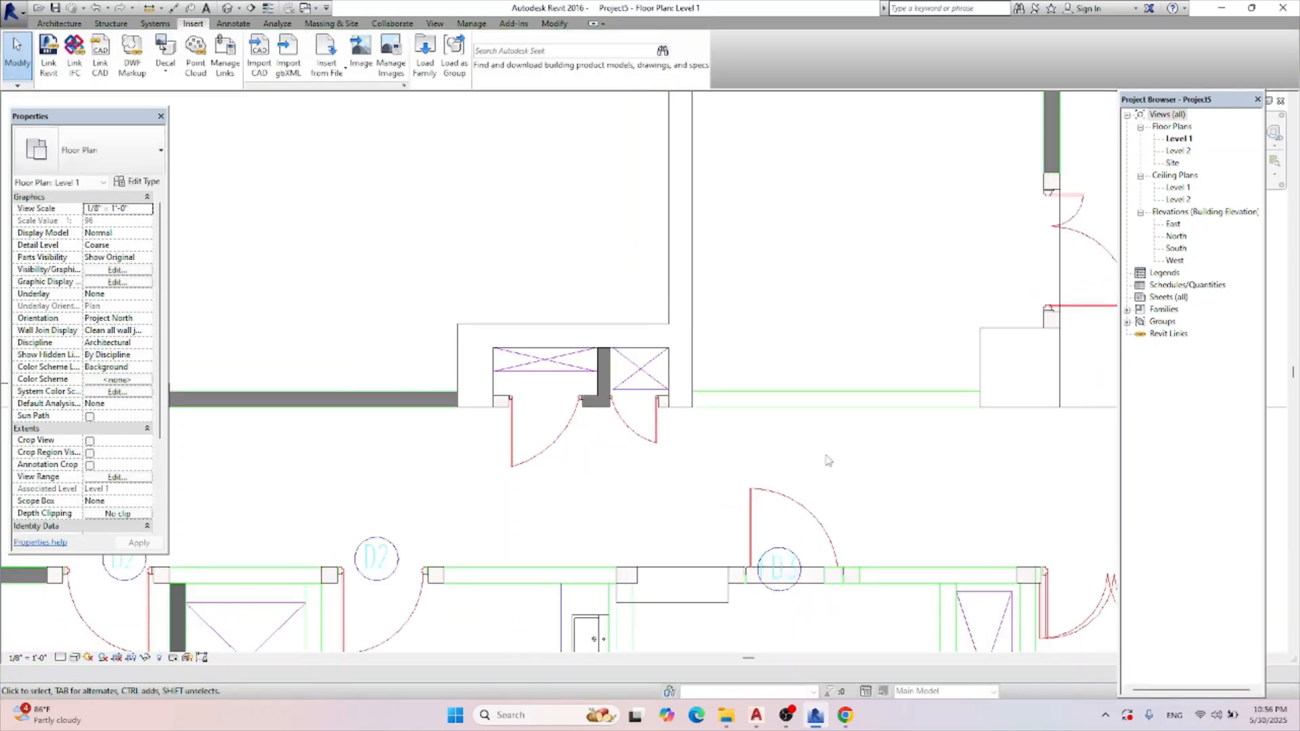
scroll(828, 460, down, 4)
click(812, 472)
scroll(812, 471, up, 2)
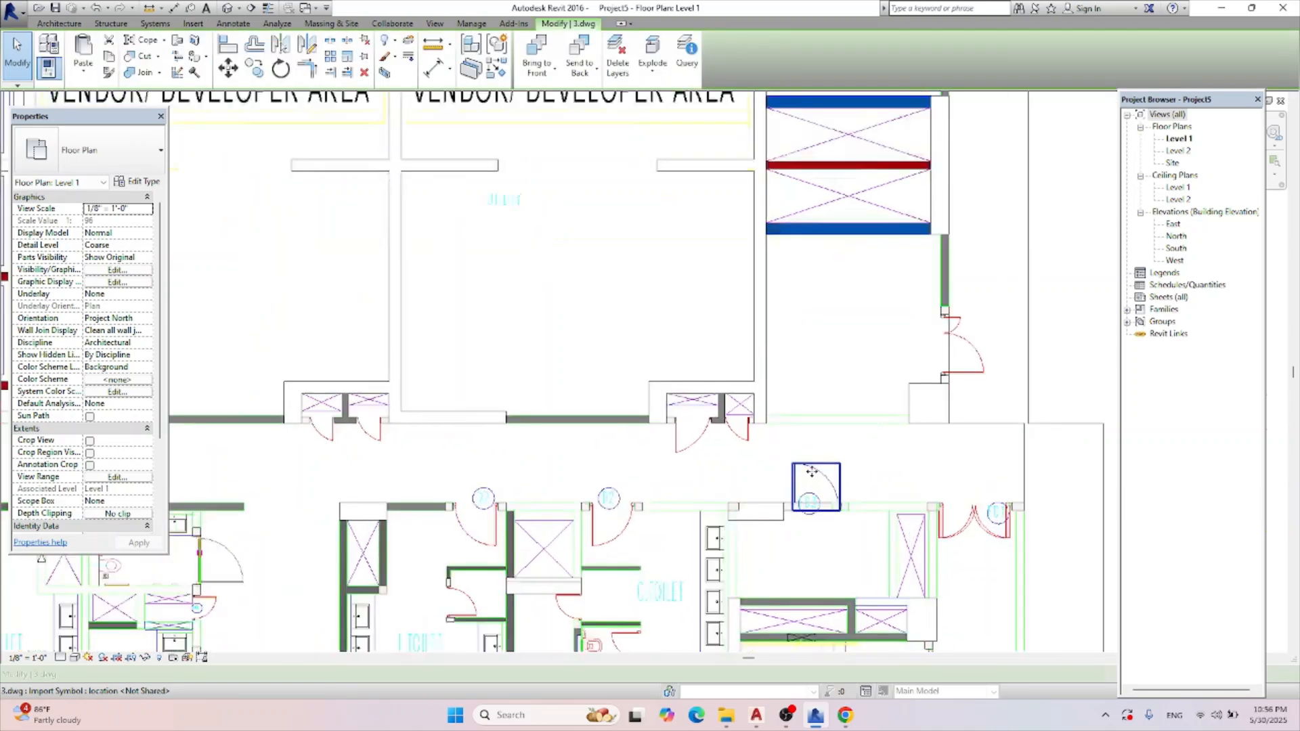
scroll(812, 472, up, 3)
key(Delete)
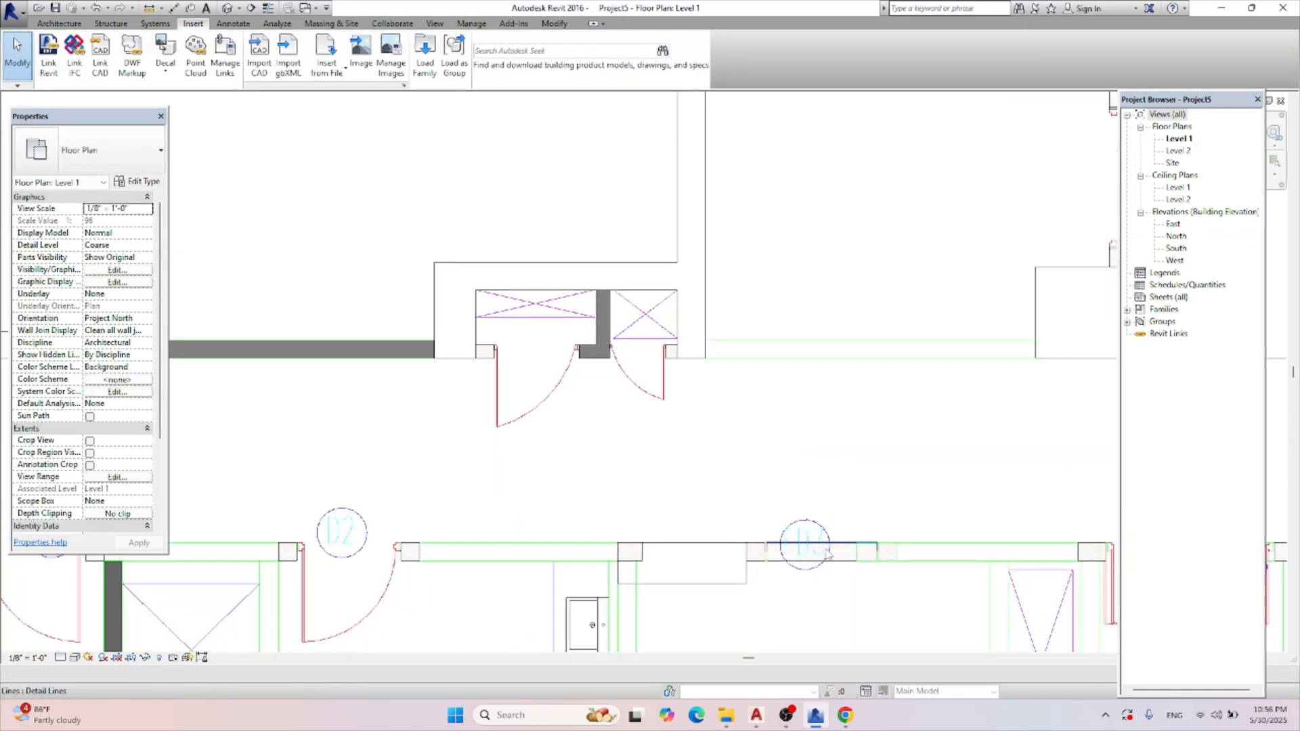
Delete the detail line spanning the opening of the removed door in the corridor wall.
scroll(843, 549, down, 1)
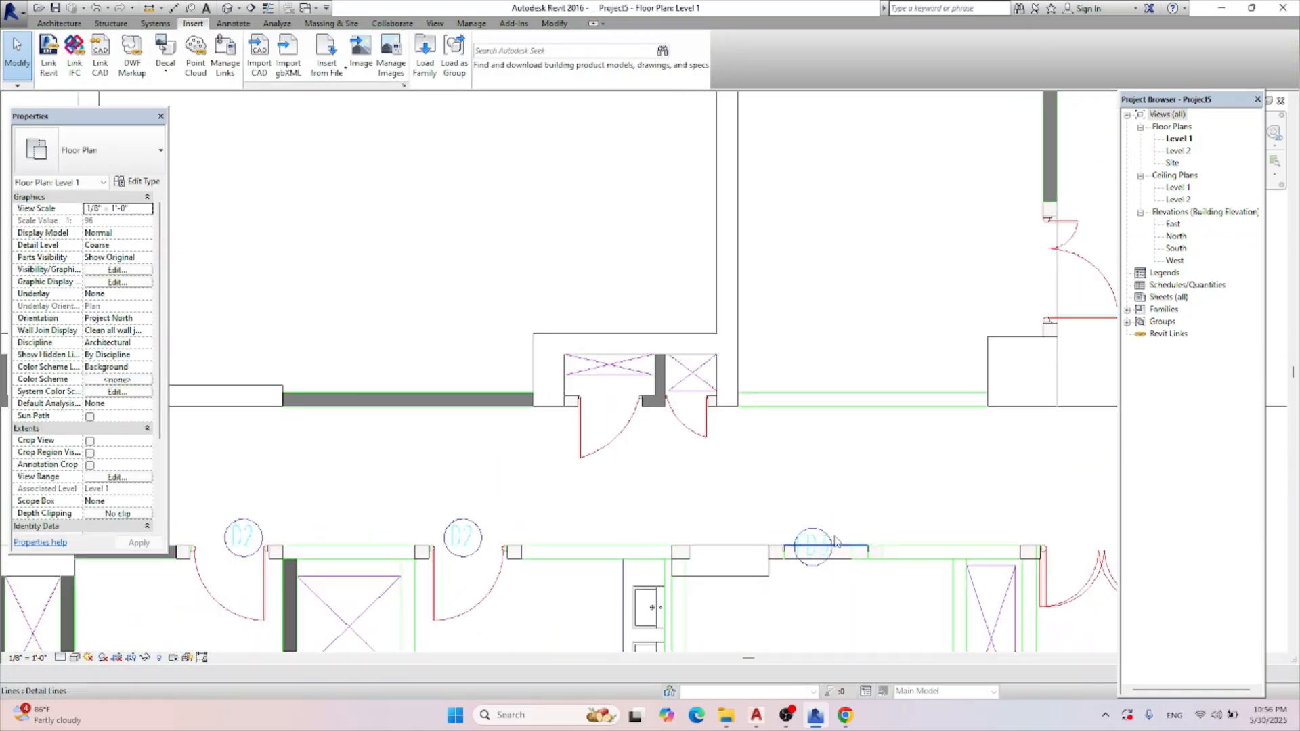
click(624, 427)
key(Delete)
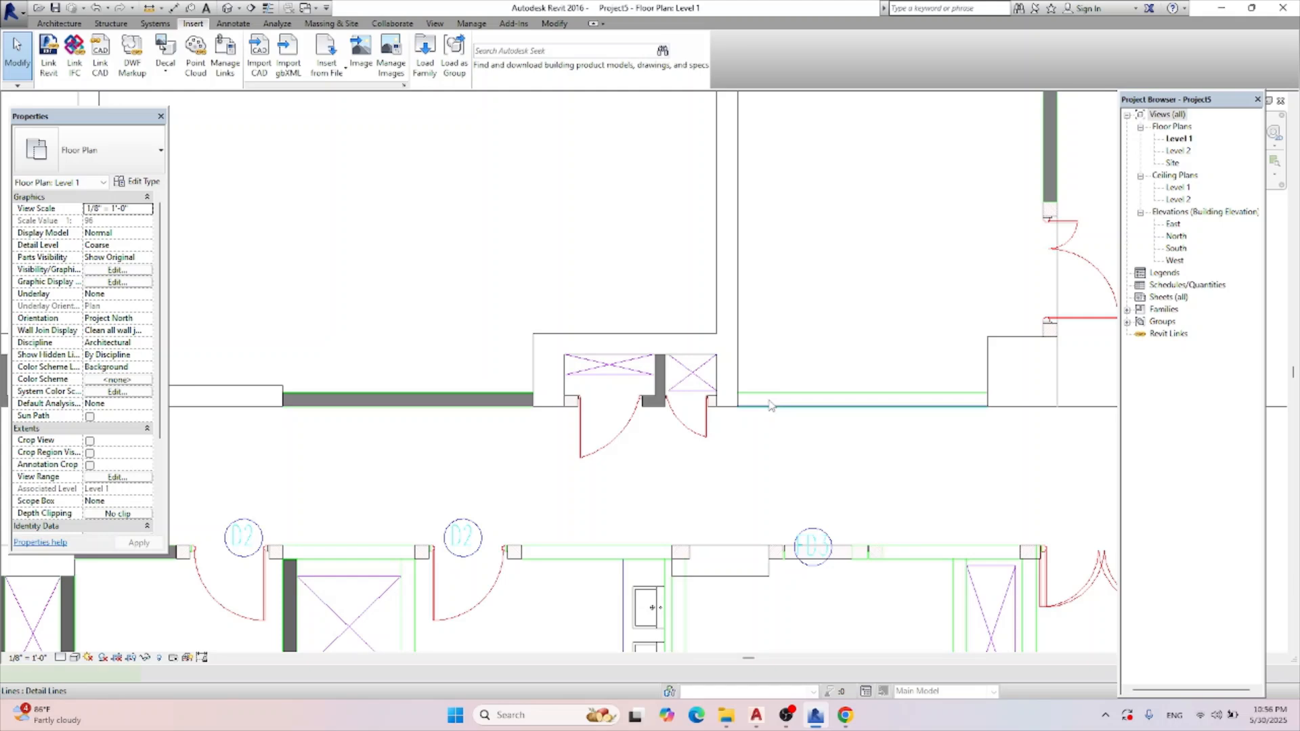
scroll(792, 403, down, 3)
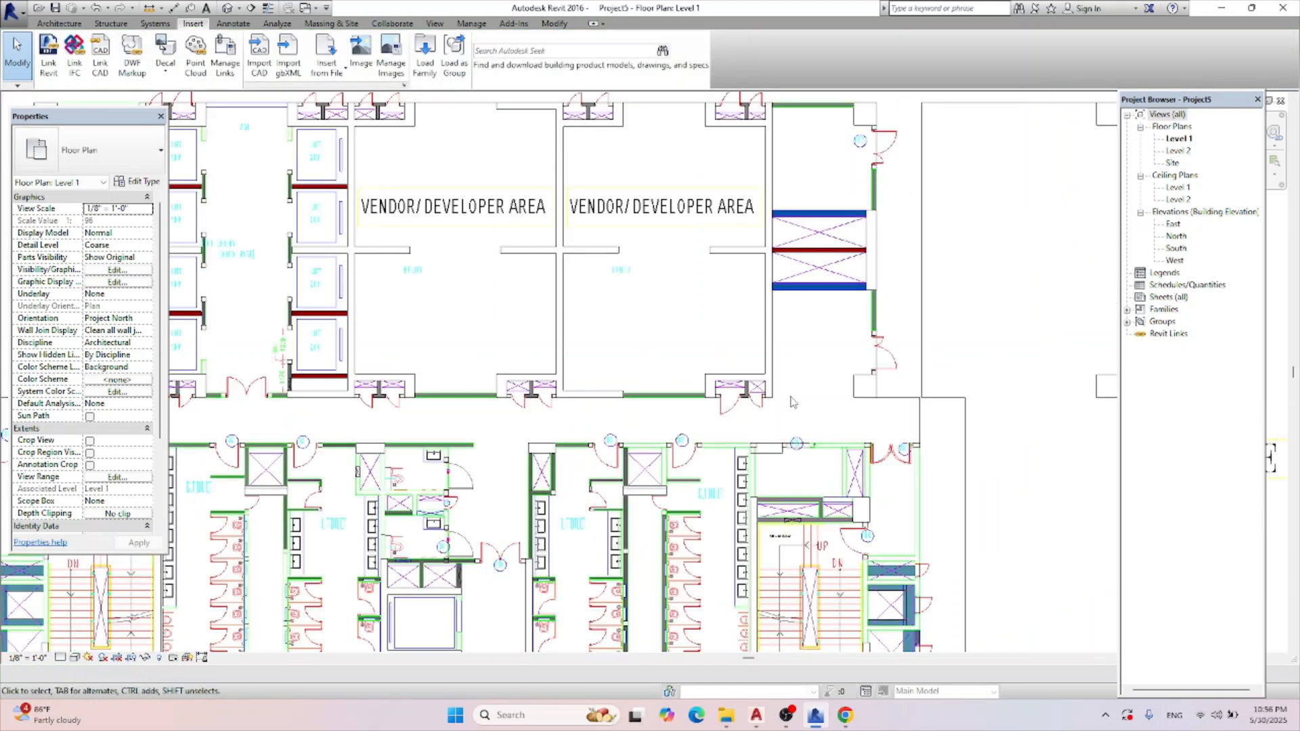
Examine the exploded plan overall and around the common area and the corridor doors.
scroll(792, 403, down, 4)
scroll(786, 362, up, 2)
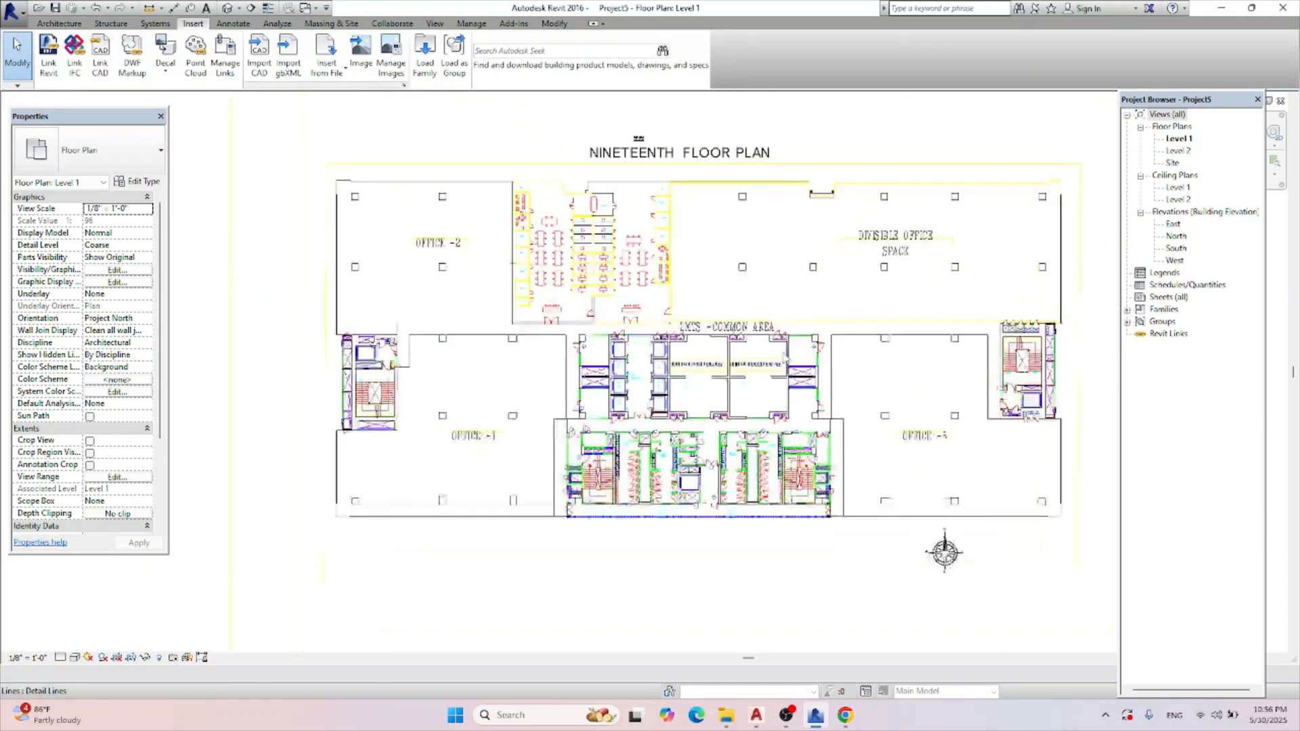
scroll(785, 356, up, 2)
scroll(744, 331, up, 3)
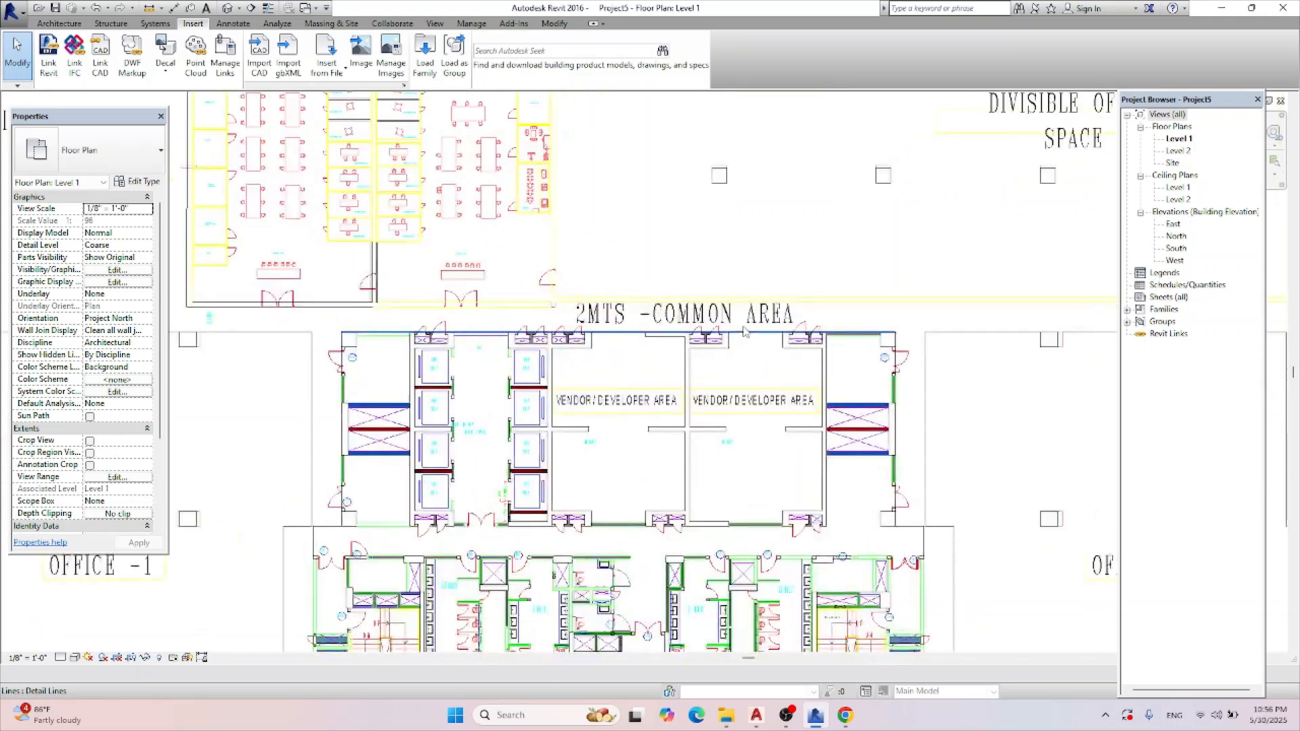
scroll(745, 331, down, 2)
scroll(832, 383, up, 5)
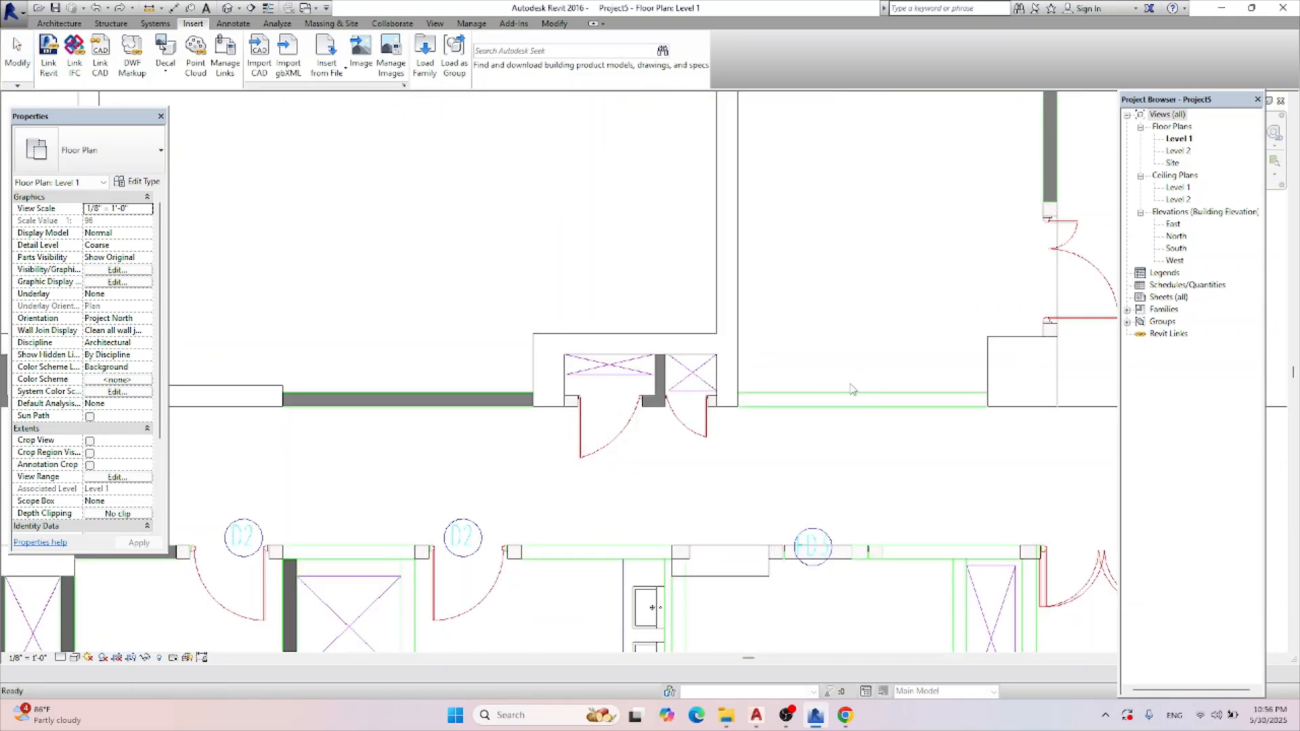
Undo the corridor door deletions, the explode and the import of 3.dwg in Level 1.
scroll(772, 434, up, 1)
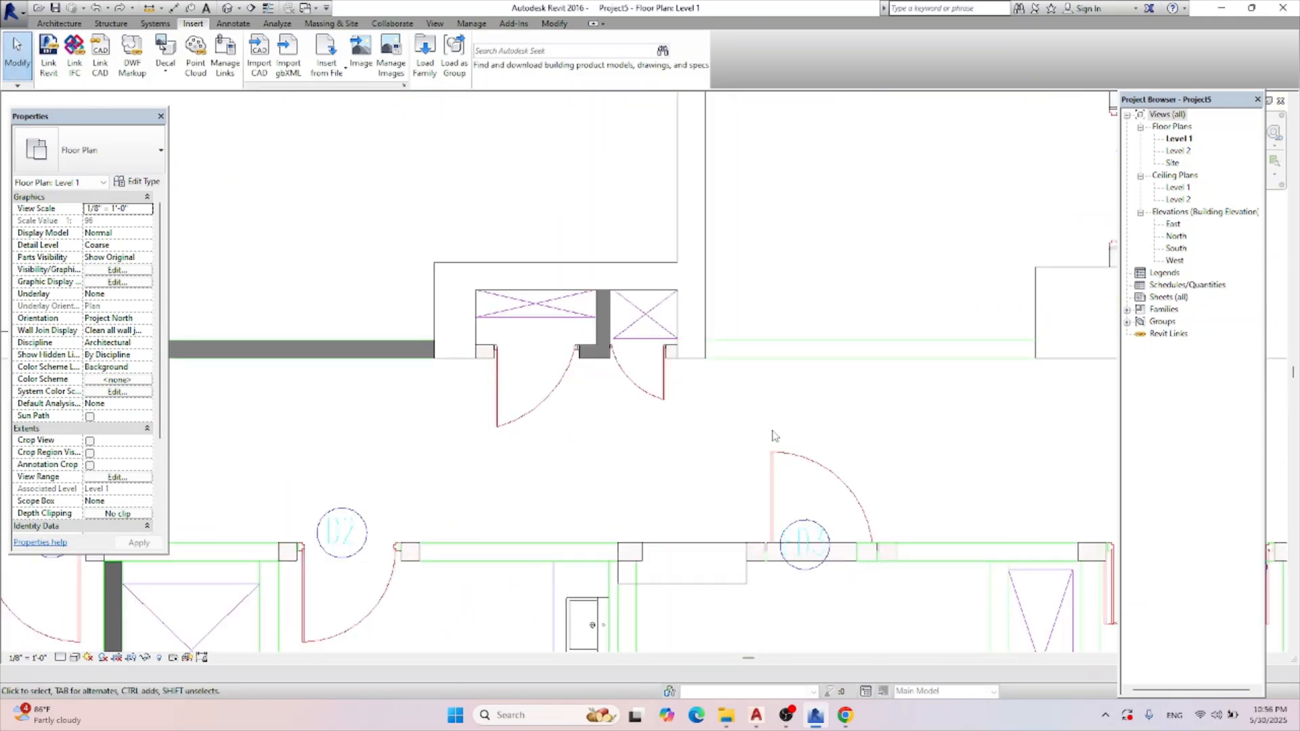
scroll(777, 429, down, 6)
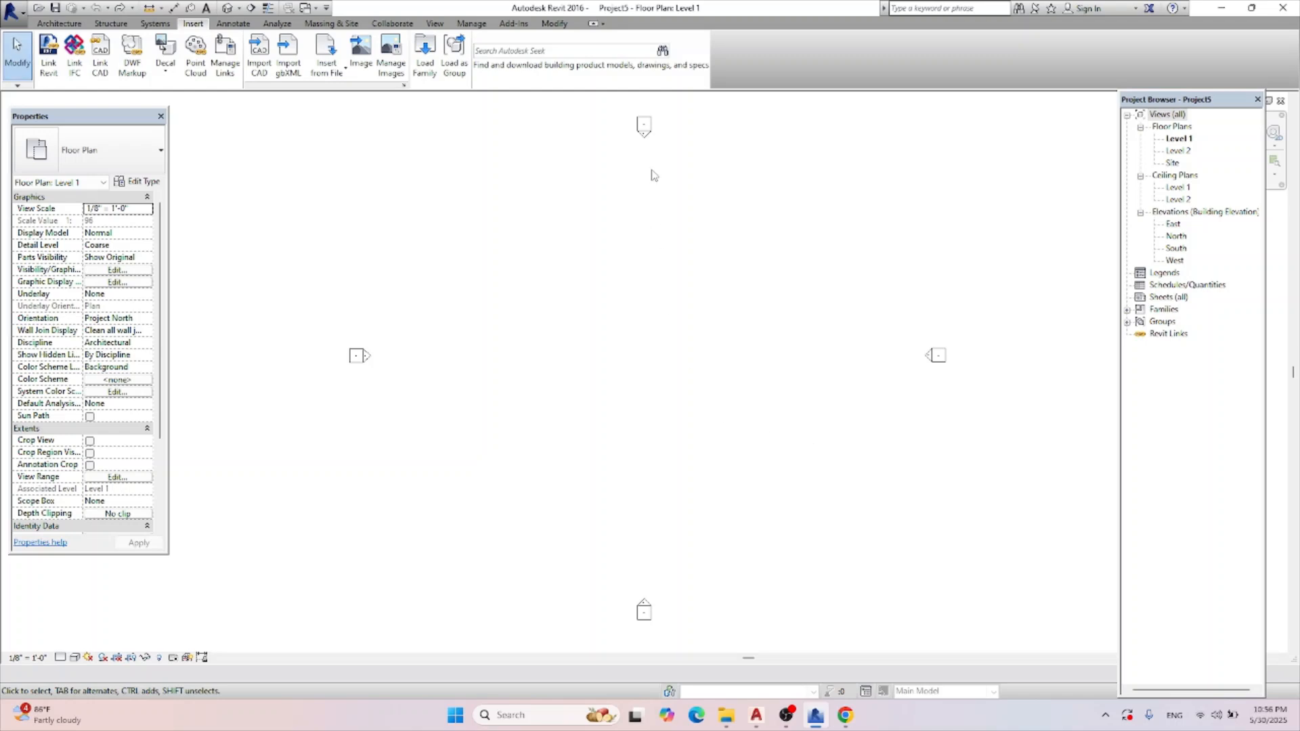
Link 3.dwg into Level 1 with Current view only, preserved colors and Auto - Origin to Origin positioning, accepting the large-extents message.
click(101, 61)
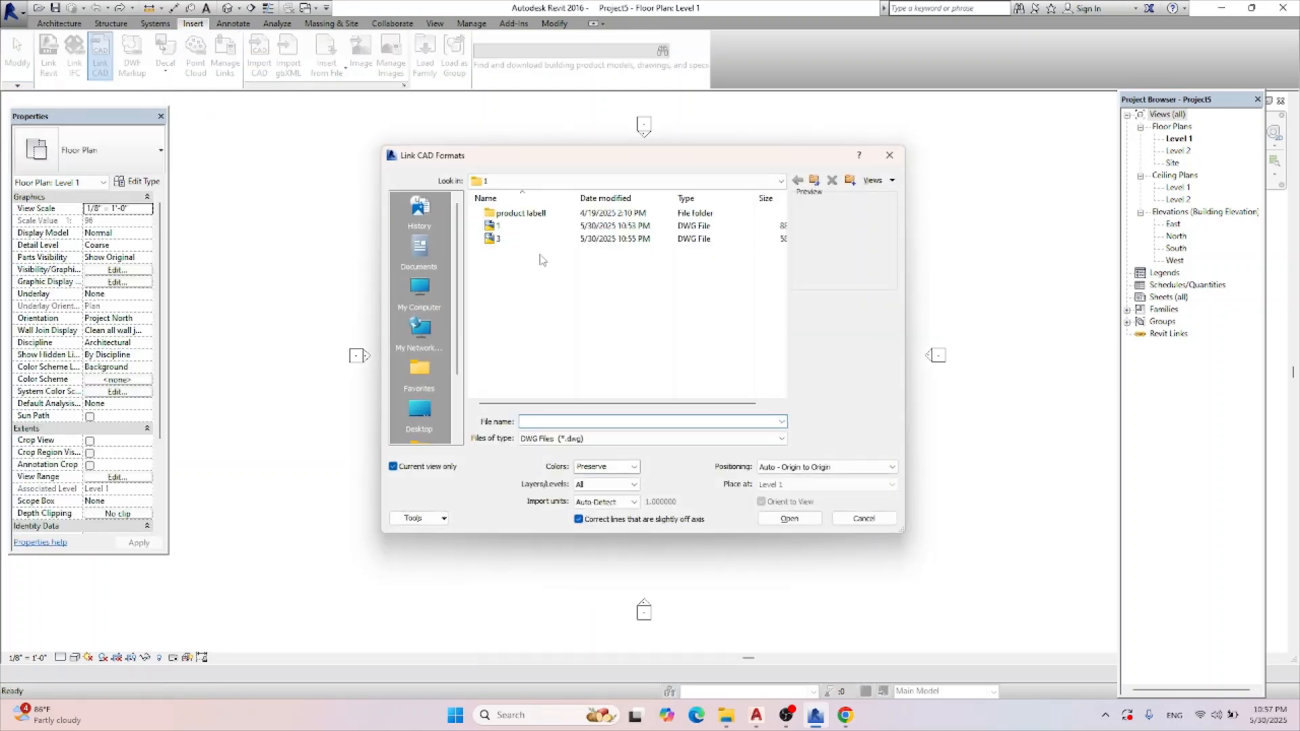
double_click(499, 239)
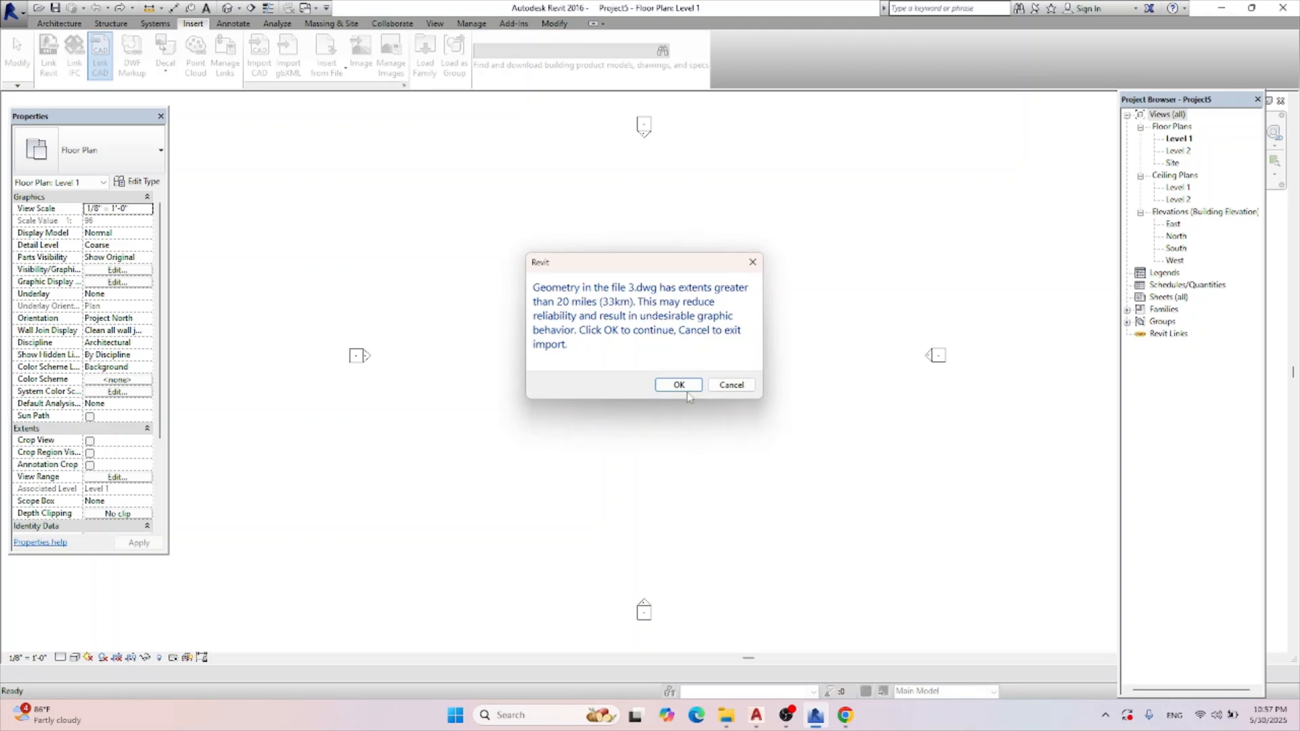
click(685, 391)
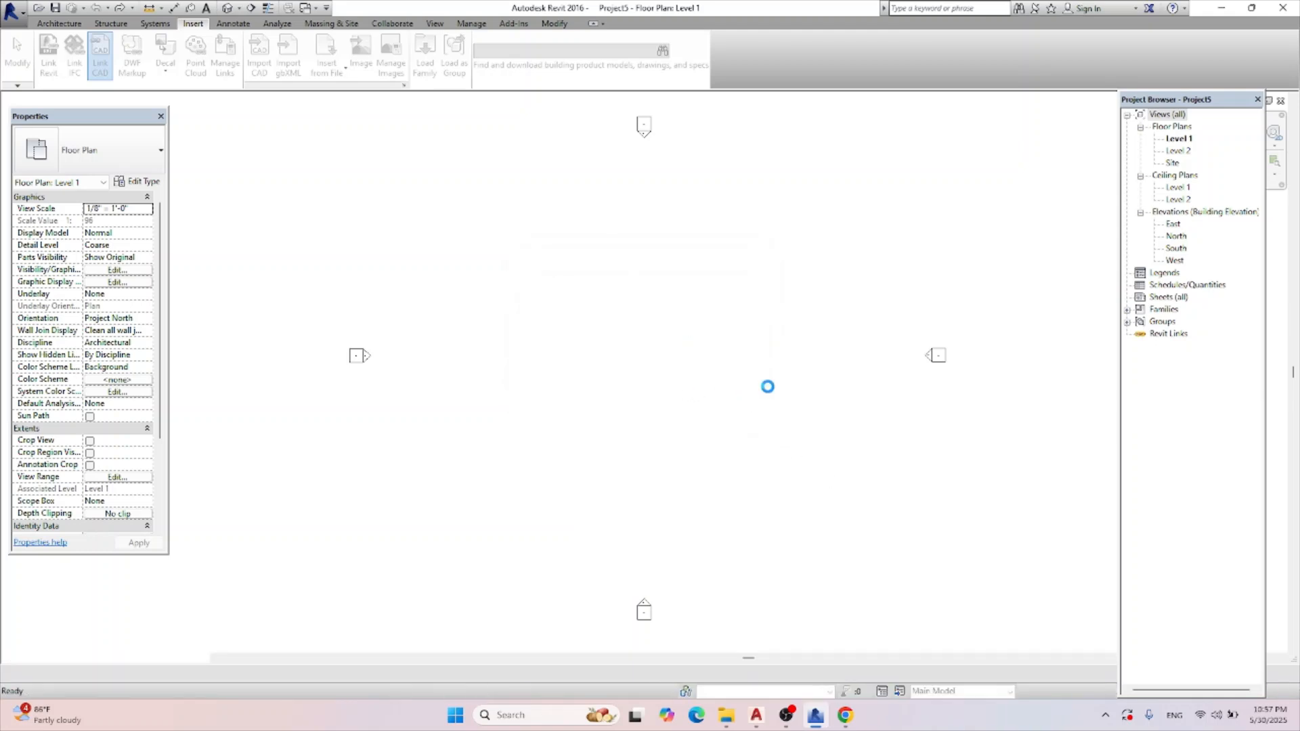
scroll(605, 482, down, 2)
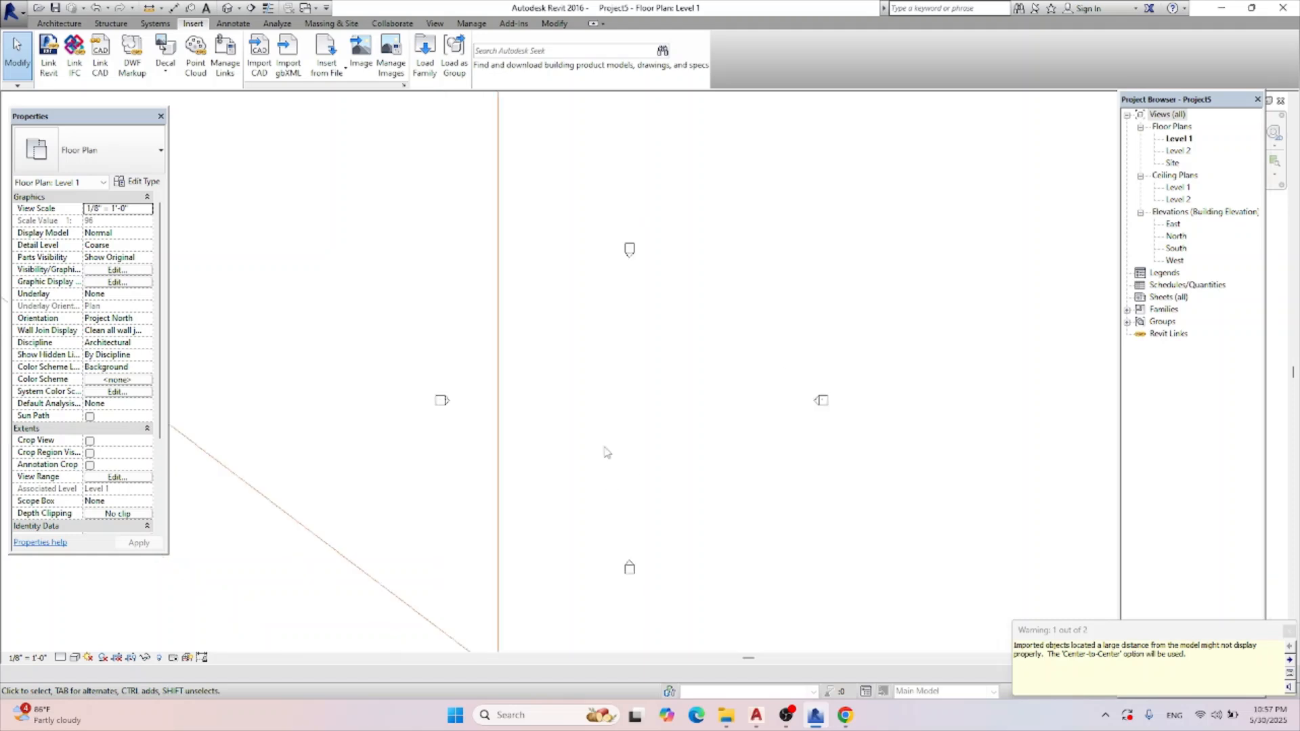
click(499, 400)
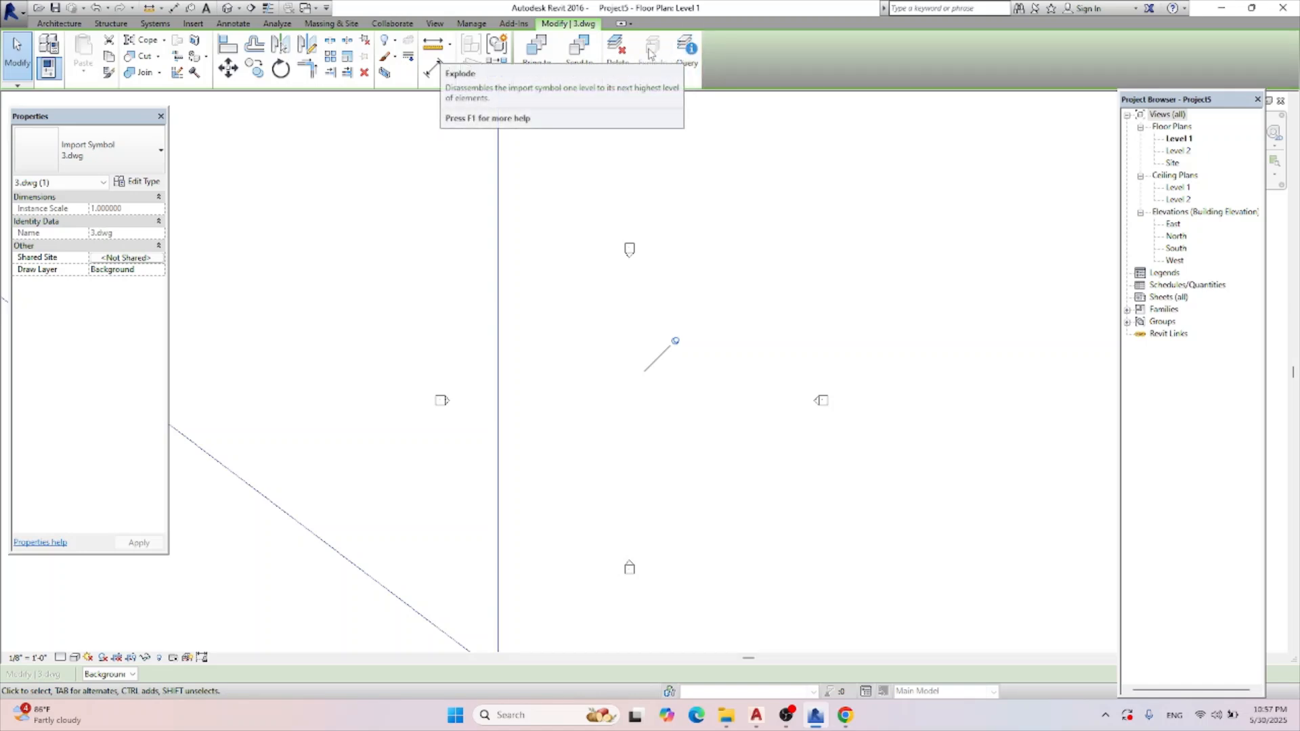
click(685, 46)
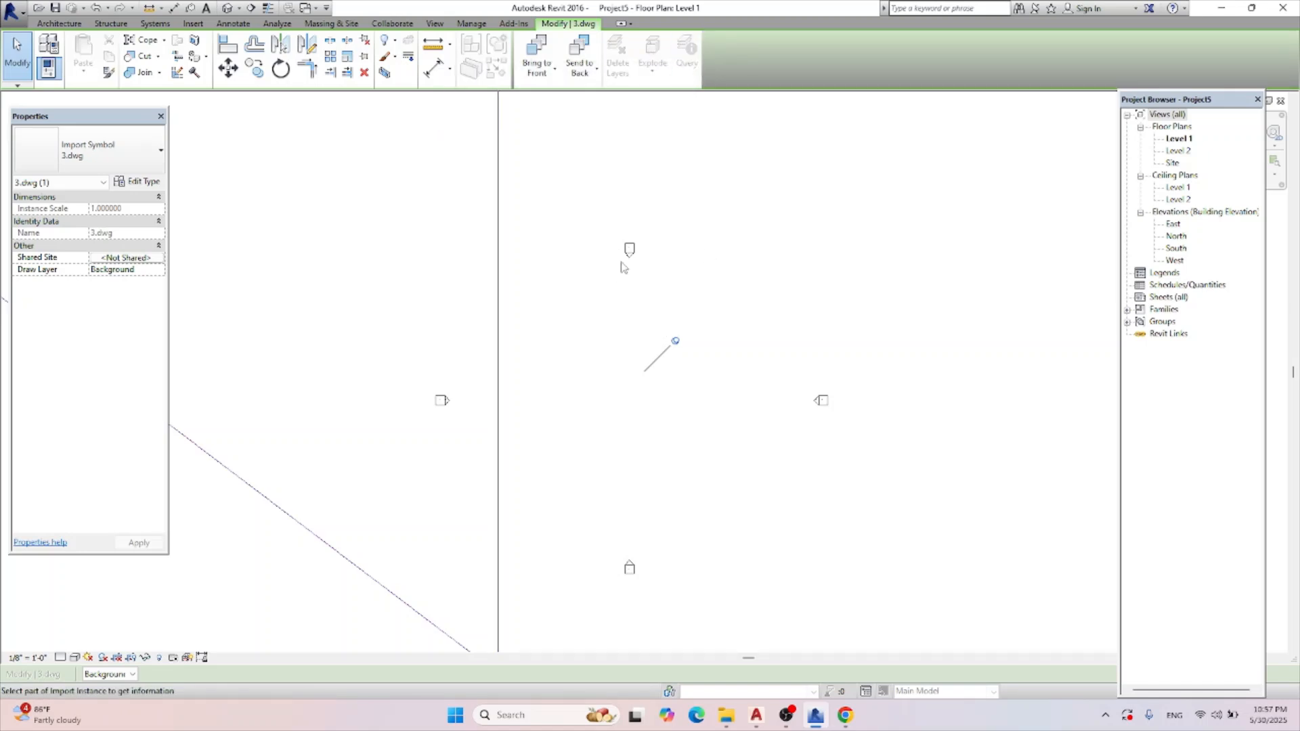
scroll(623, 266, down, 2)
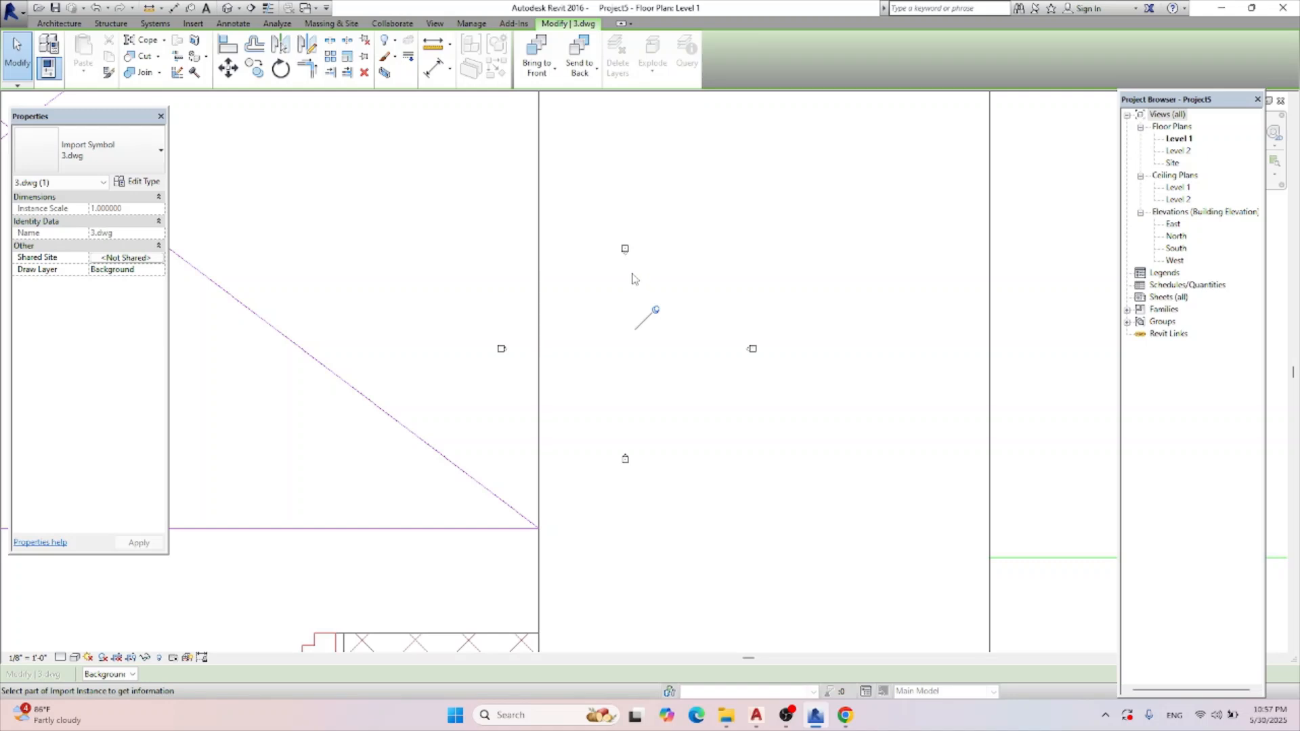
scroll(634, 278, down, 5)
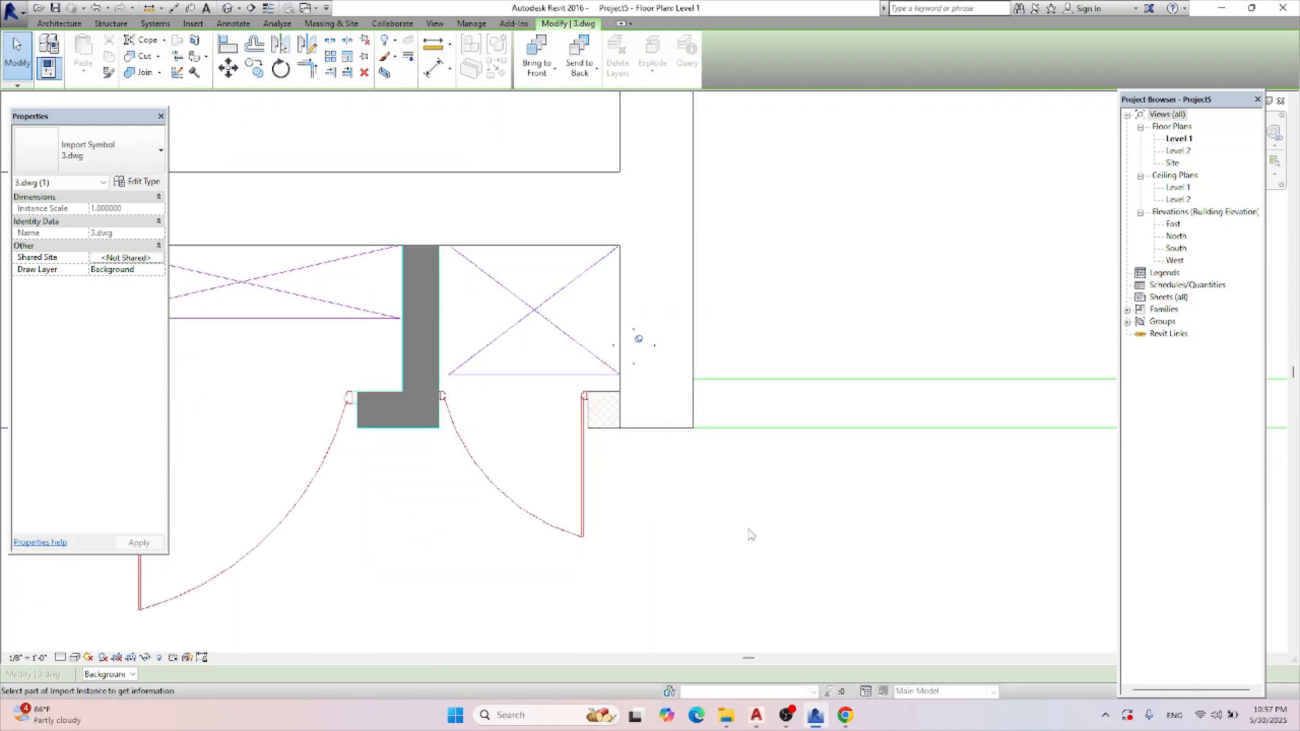
right_click(769, 430)
click(792, 443)
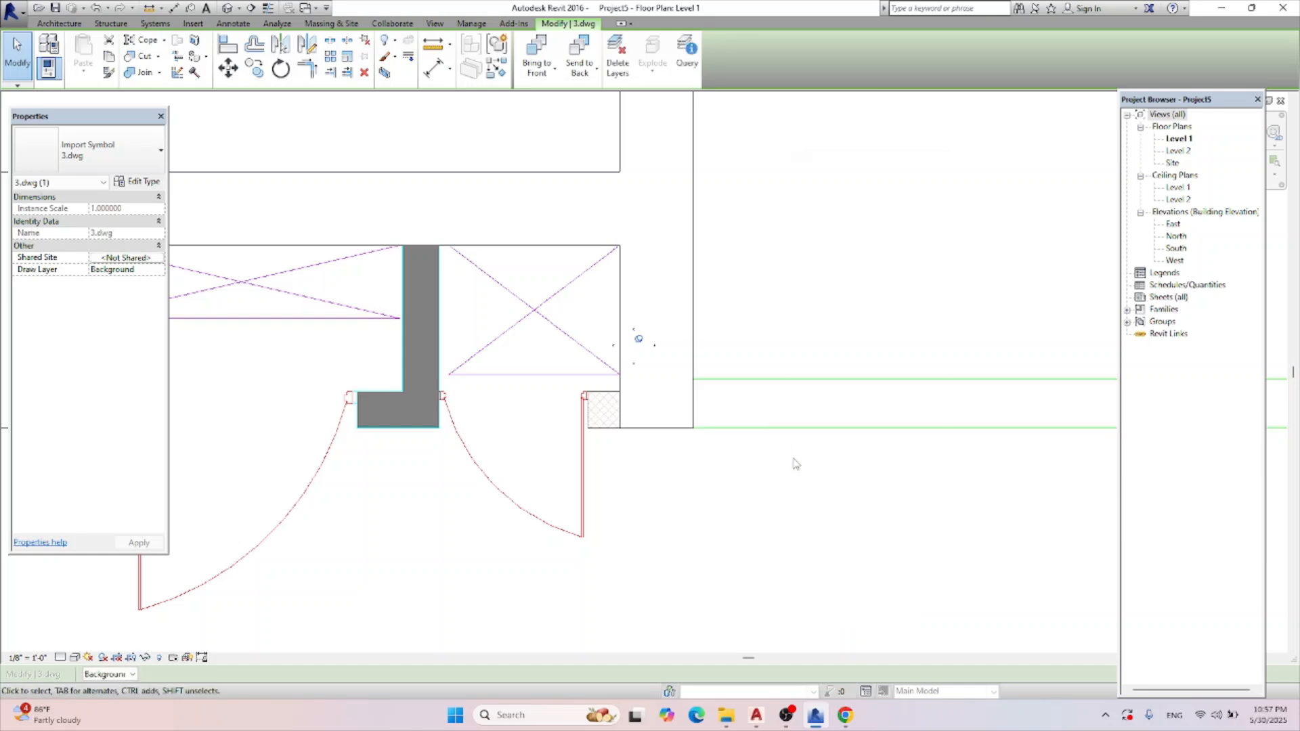
right_click(793, 459)
click(832, 160)
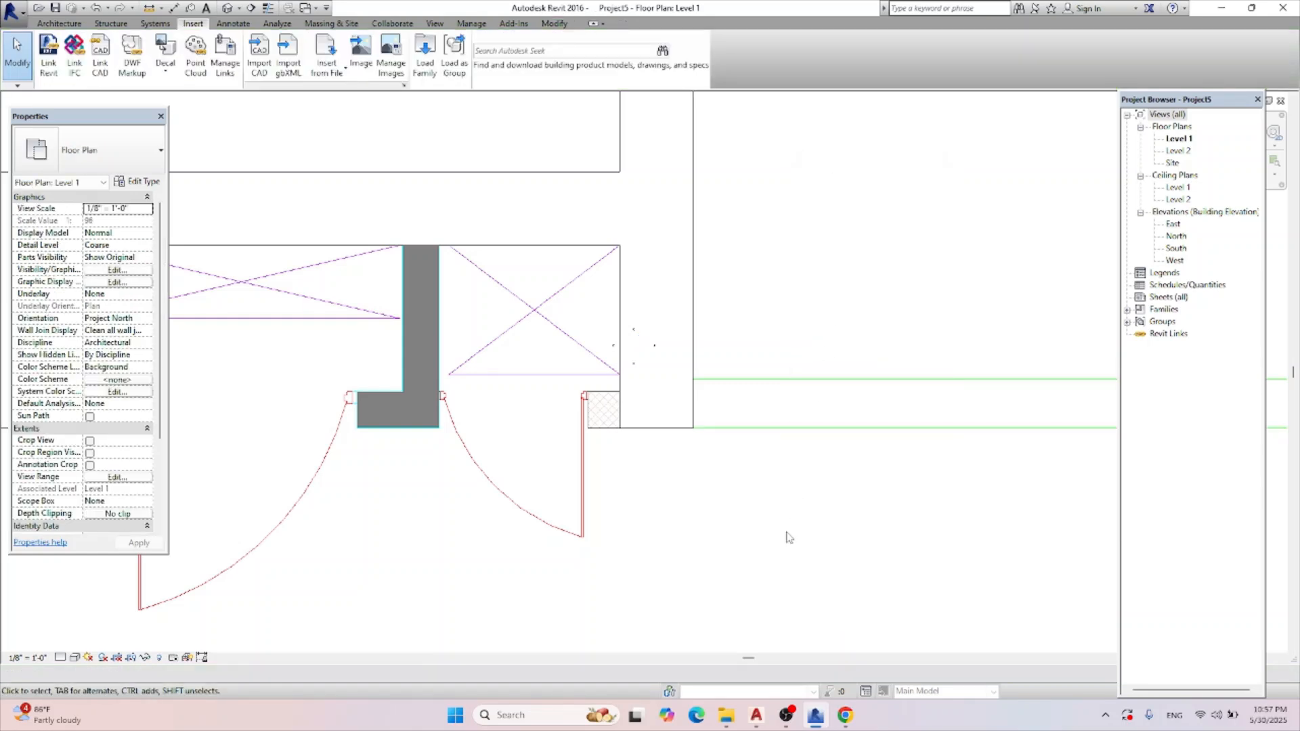
Query the swing arc of the FD3 door in the linked 3.dwg to read its block and layer.
click(706, 420)
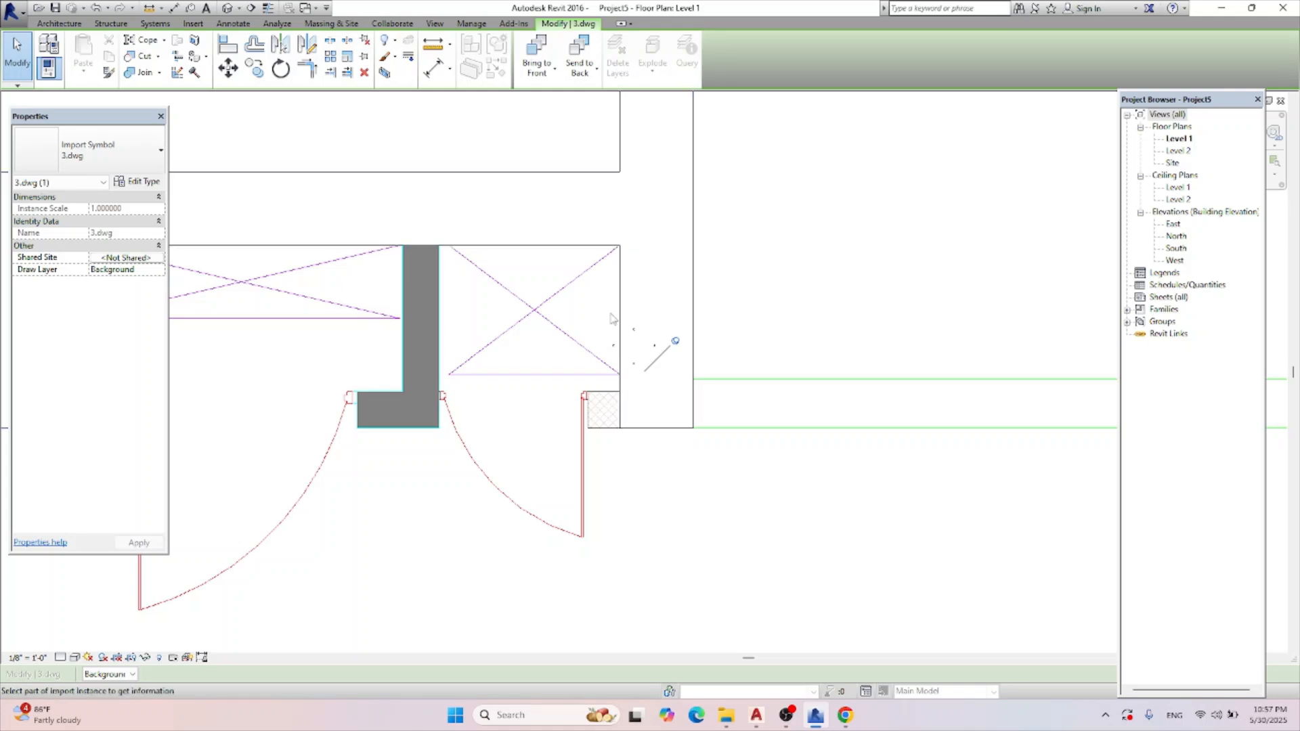
scroll(612, 319, down, 3)
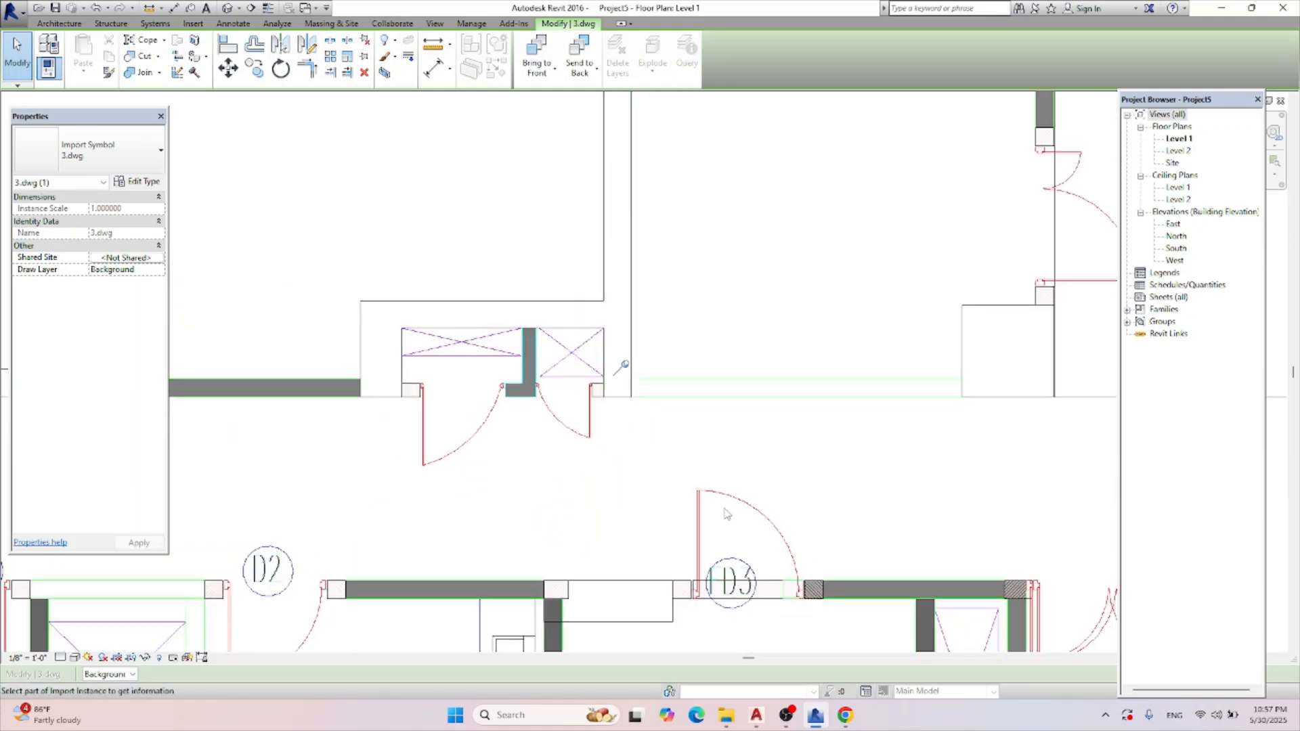
click(723, 497)
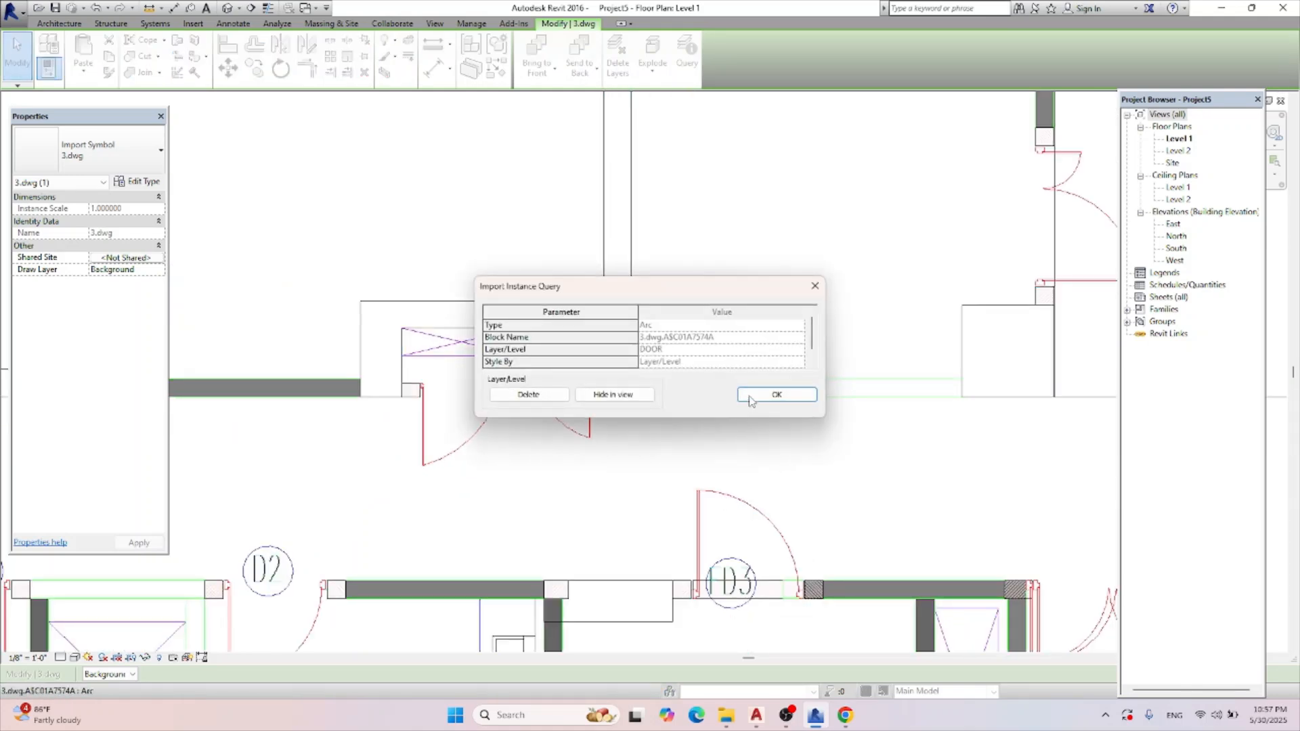
click(813, 288)
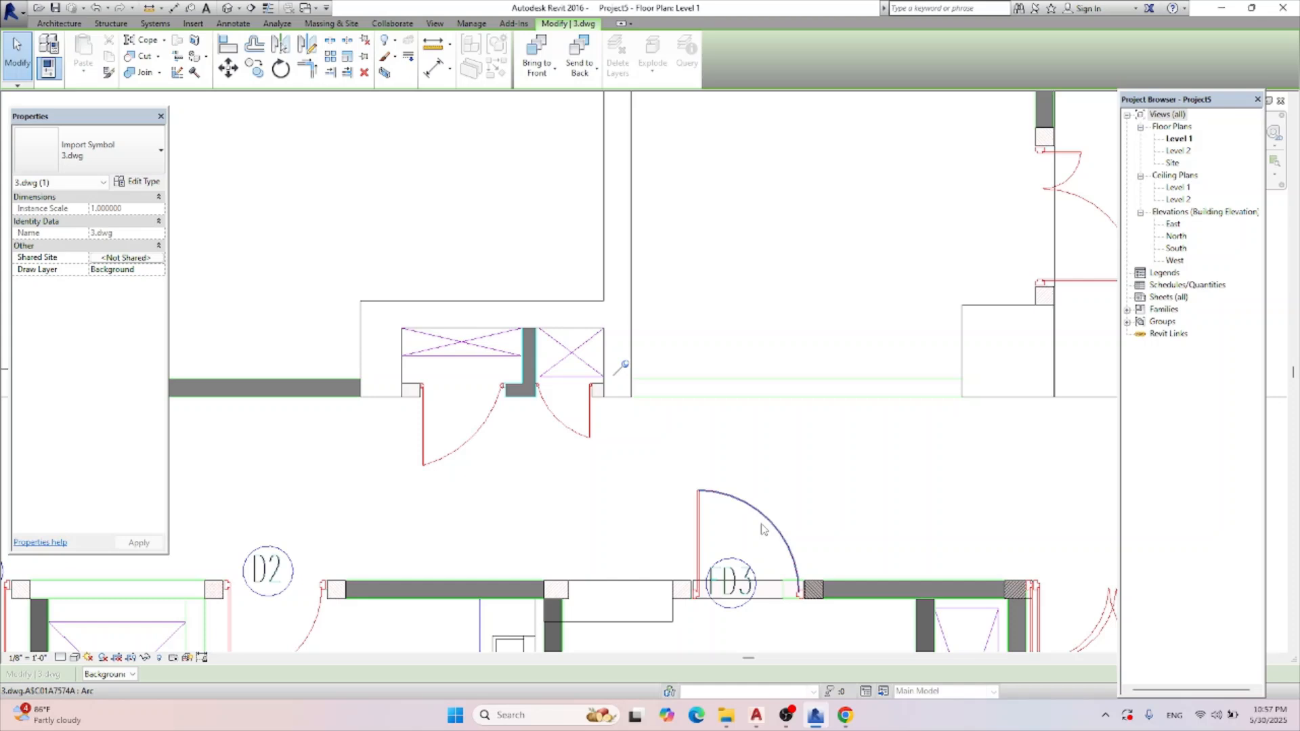
Query elements of the linked 3.dwg and delete their DOOR, DT-FP-SH and CUT OUT SLAB layers.
click(727, 502)
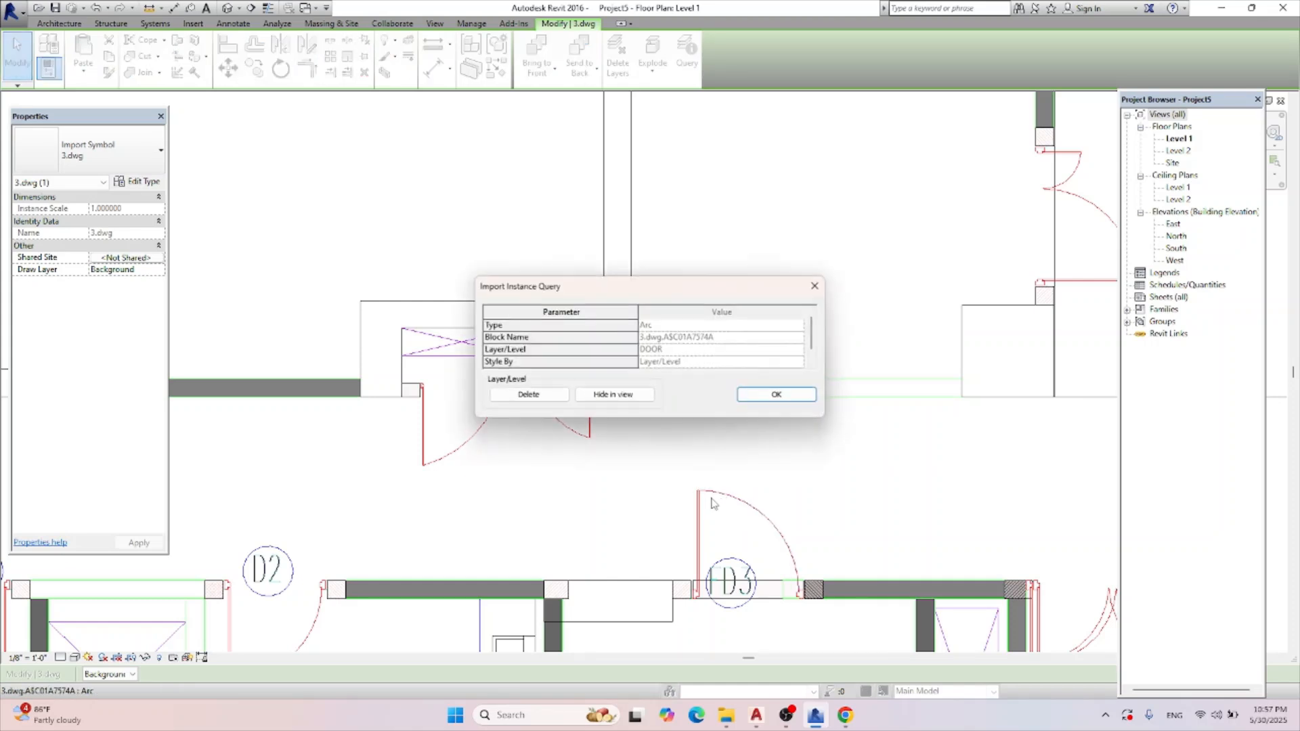
click(529, 395)
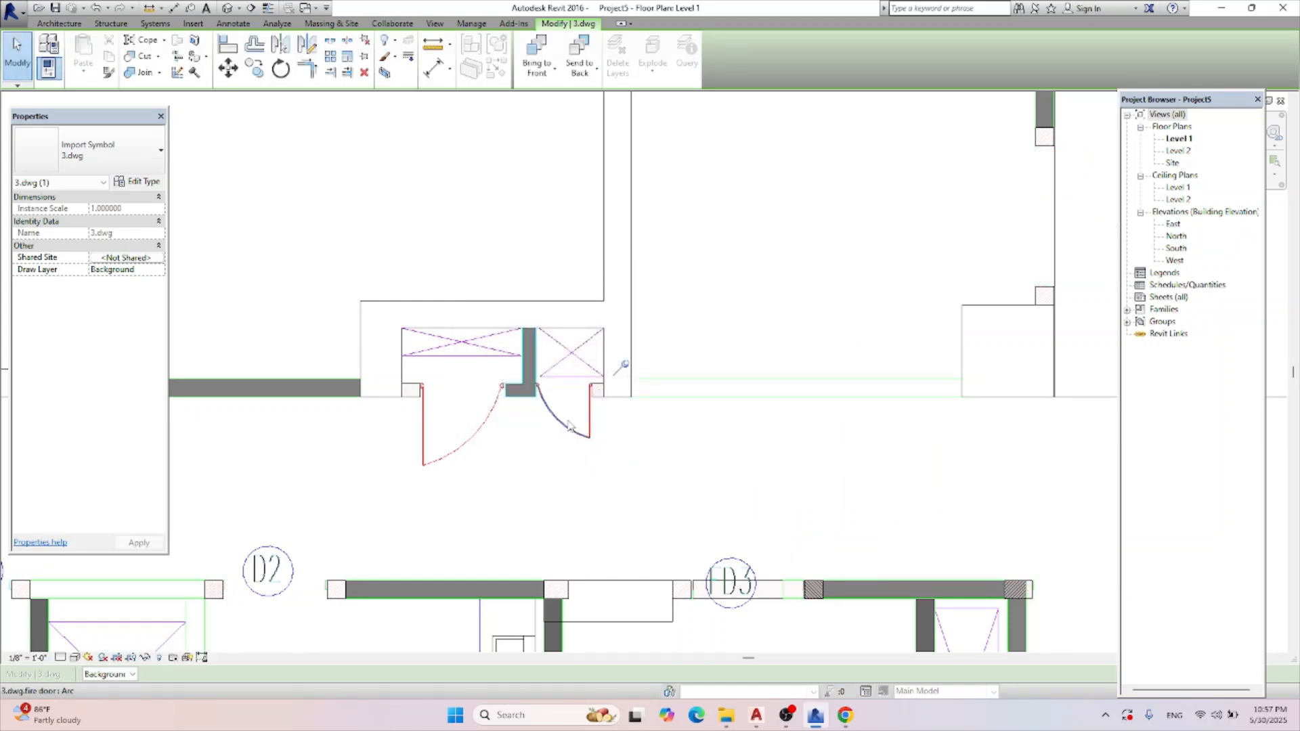
click(567, 425)
click(531, 395)
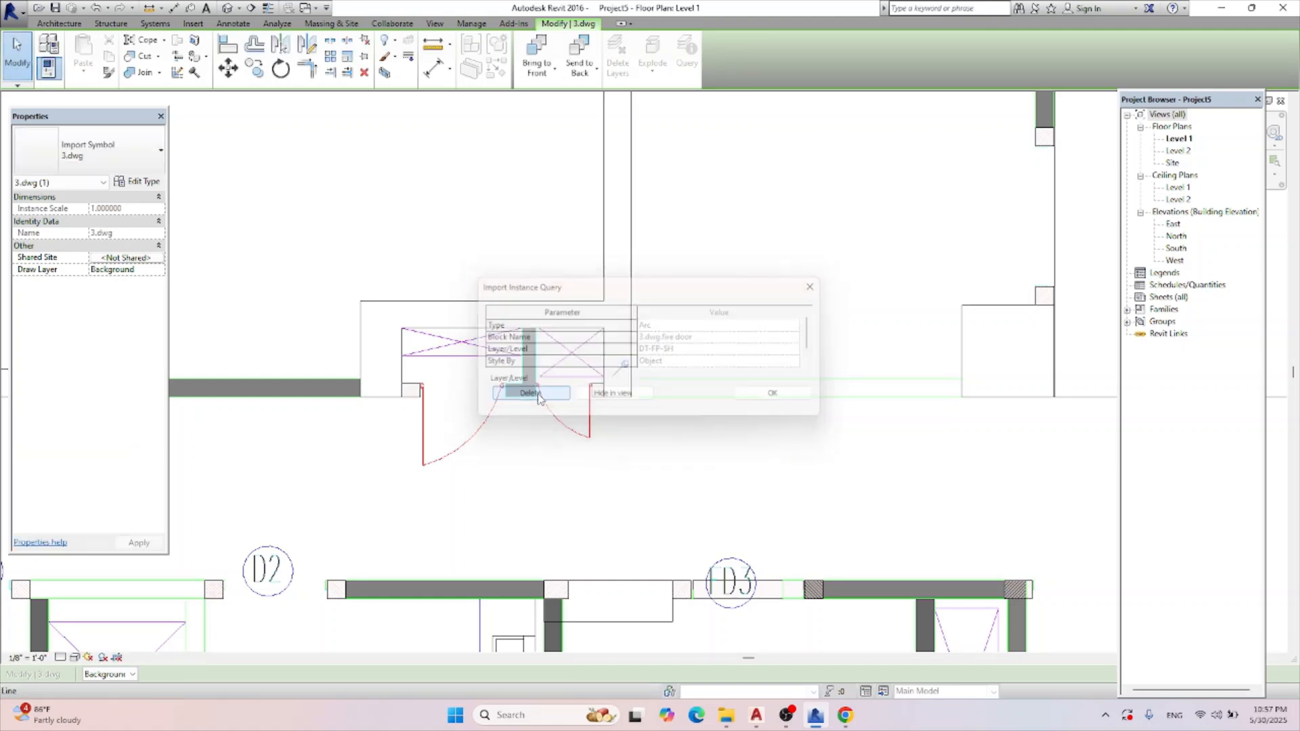
click(557, 343)
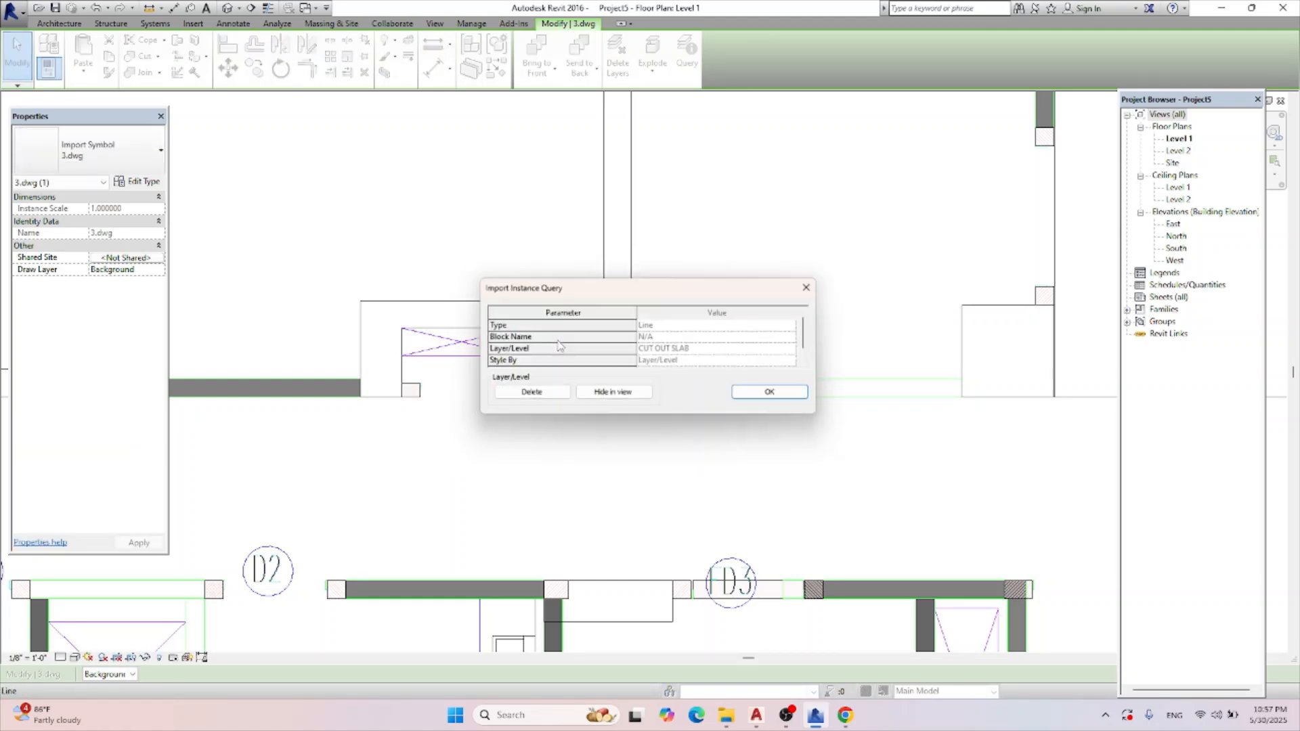
click(589, 401)
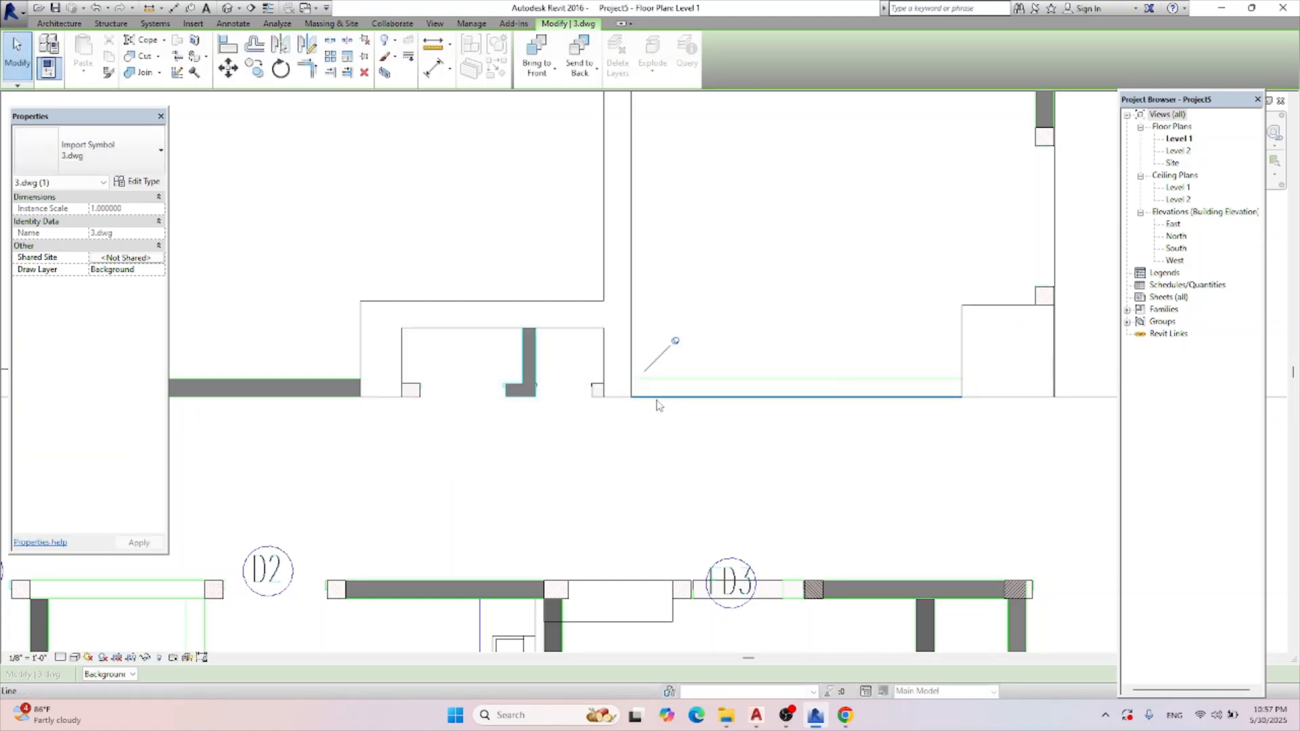
Inspect the linked plan around the vendor areas, corridor and toilets for the effect of the layer deletions.
scroll(689, 402, down, 4)
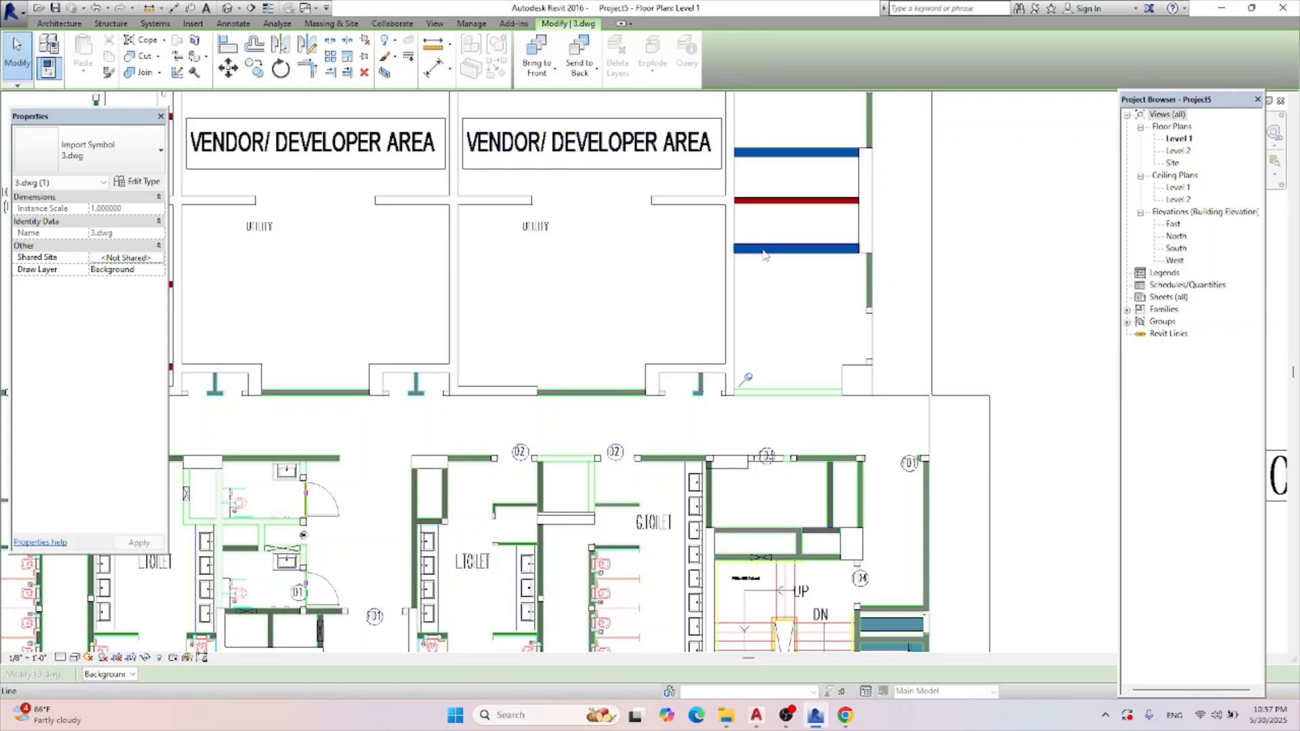
scroll(763, 252, up, 1)
scroll(763, 252, up, 1)
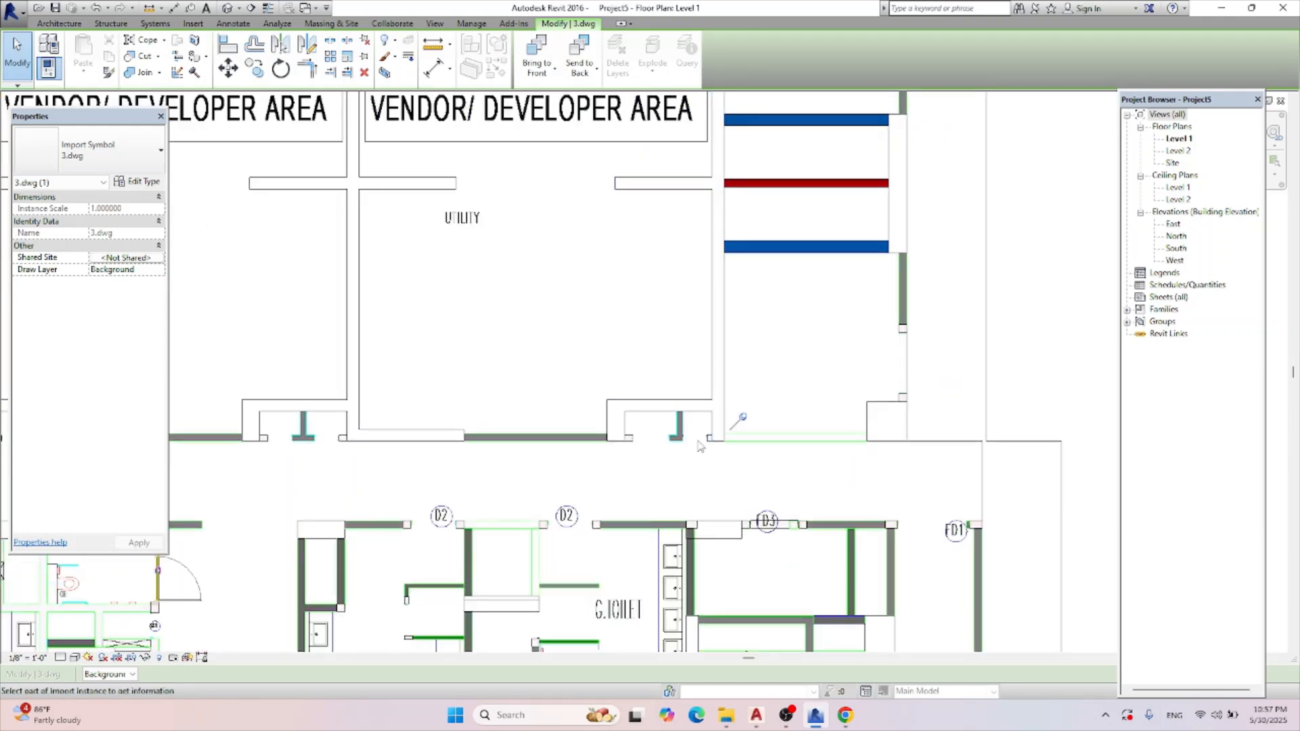
scroll(712, 456, down, 5)
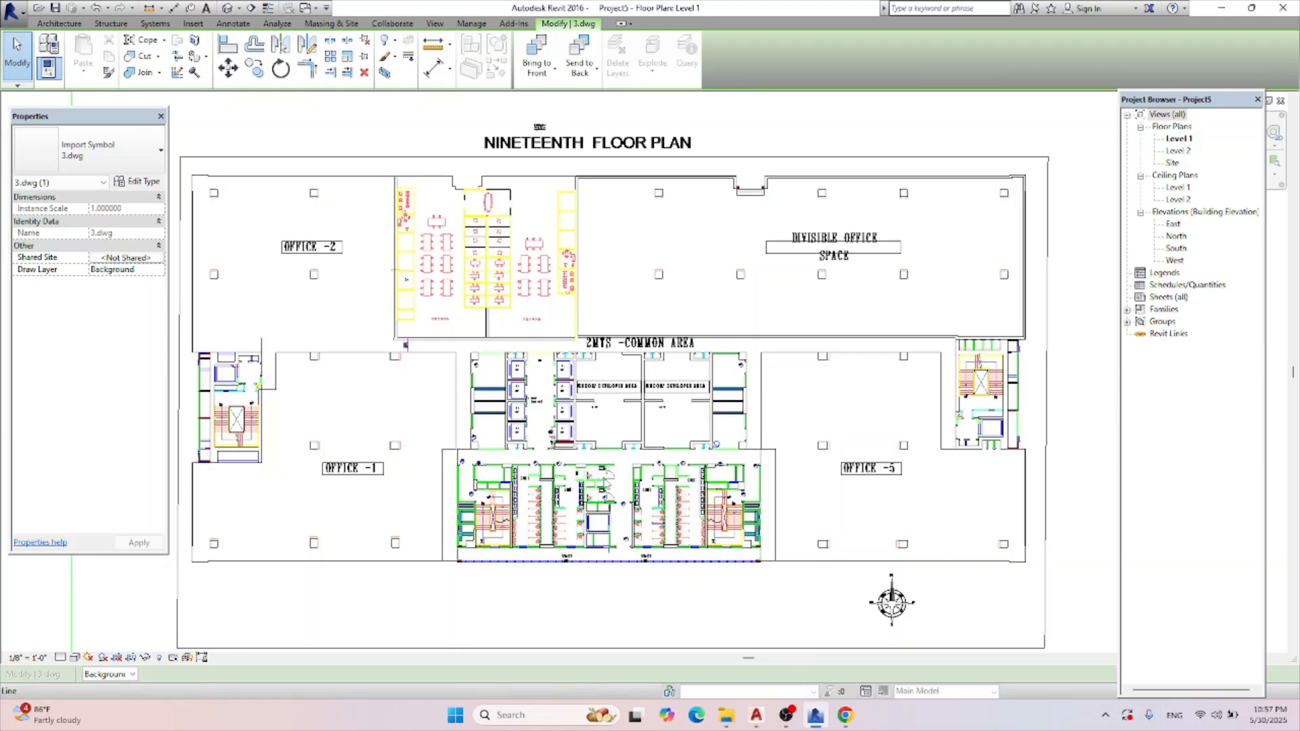
scroll(611, 470, up, 4)
scroll(611, 470, up, 3)
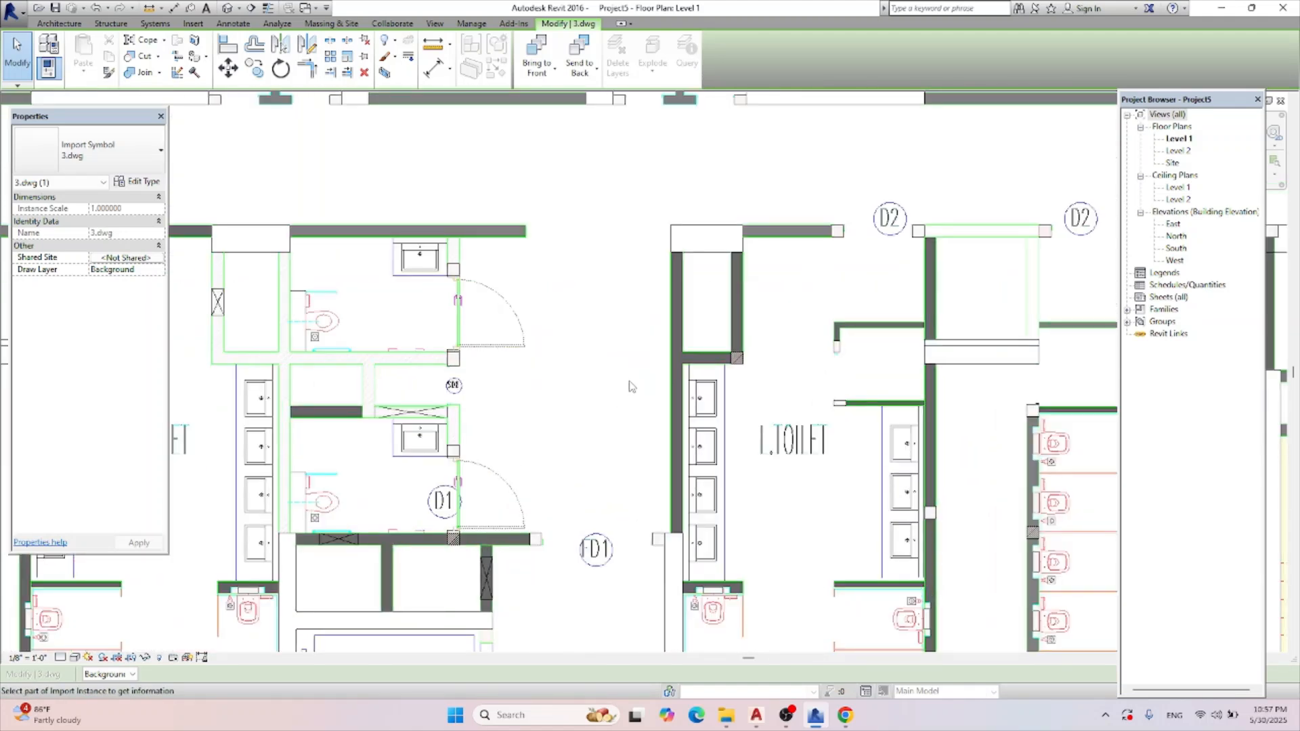